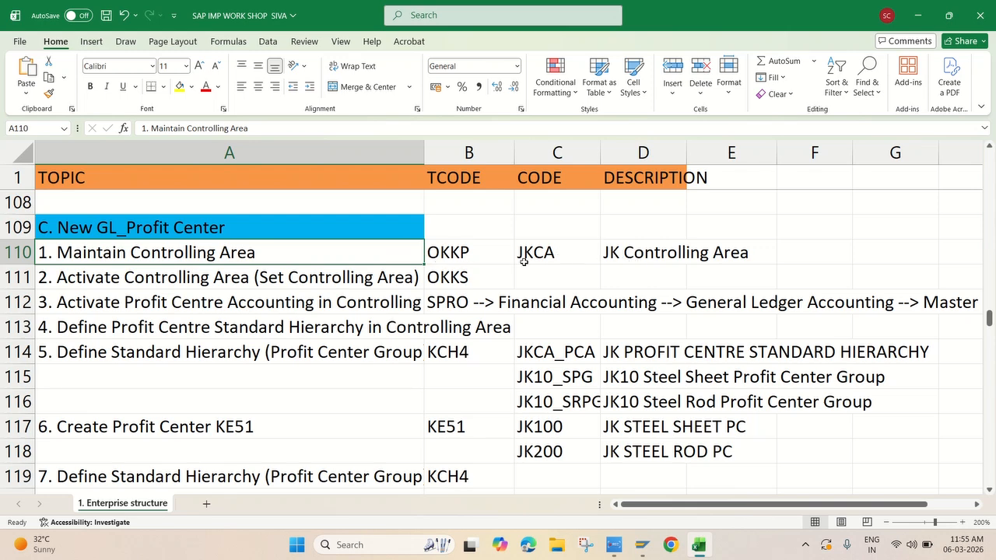
Switch to the SAP Display IMG window and expand Controlling, General Controlling and Organization in the customizing structure.
key("alt+Tab")
key("Tab")
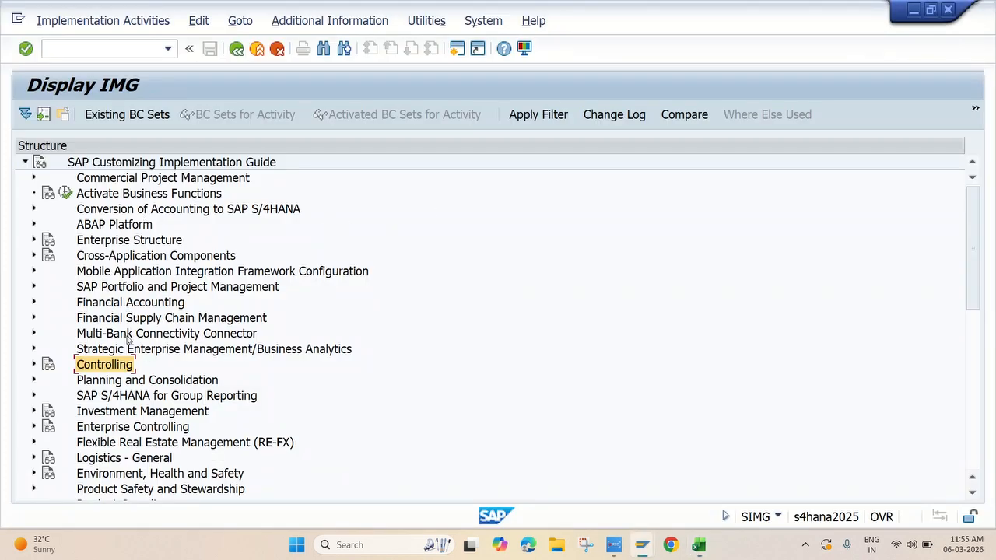
scroll(128, 336, "down", 1)
scroll(132, 335, "down", 2)
scroll(134, 331, "up", 1)
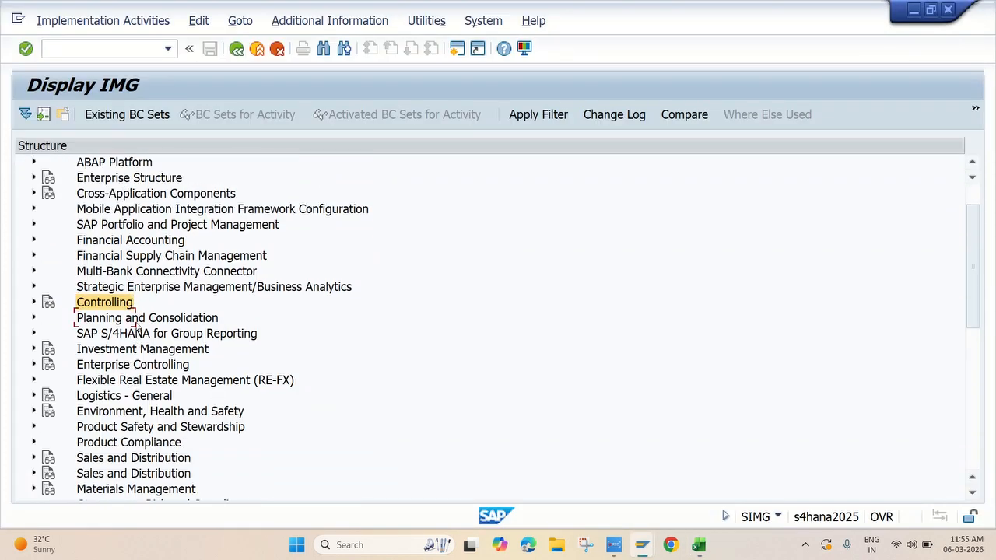
scroll(138, 327, "down", 2)
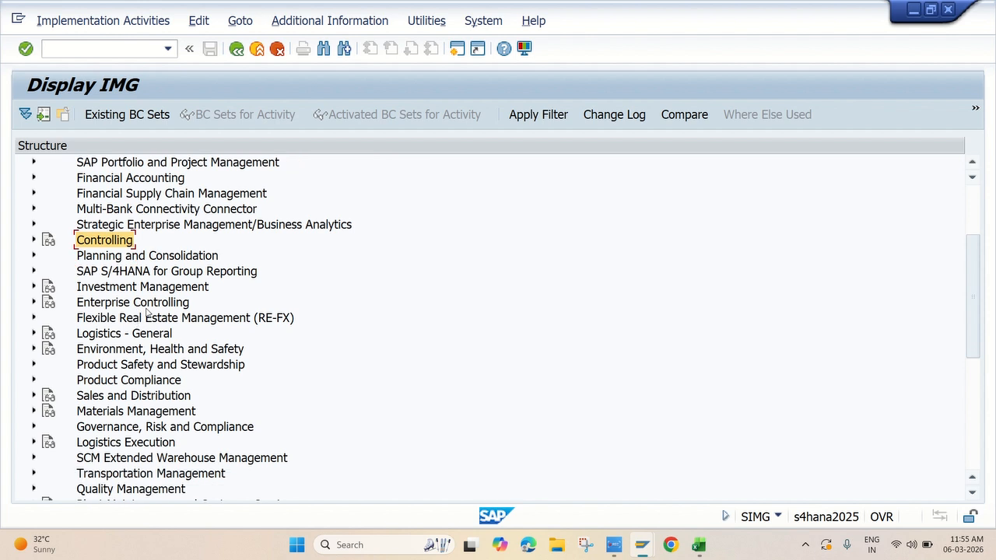
left_click(33, 241)
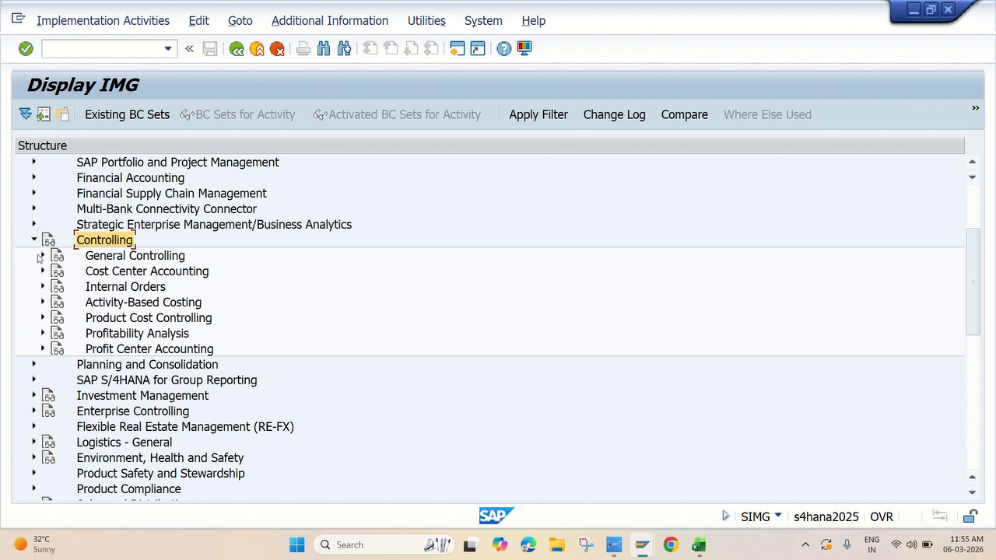
left_click(41, 256)
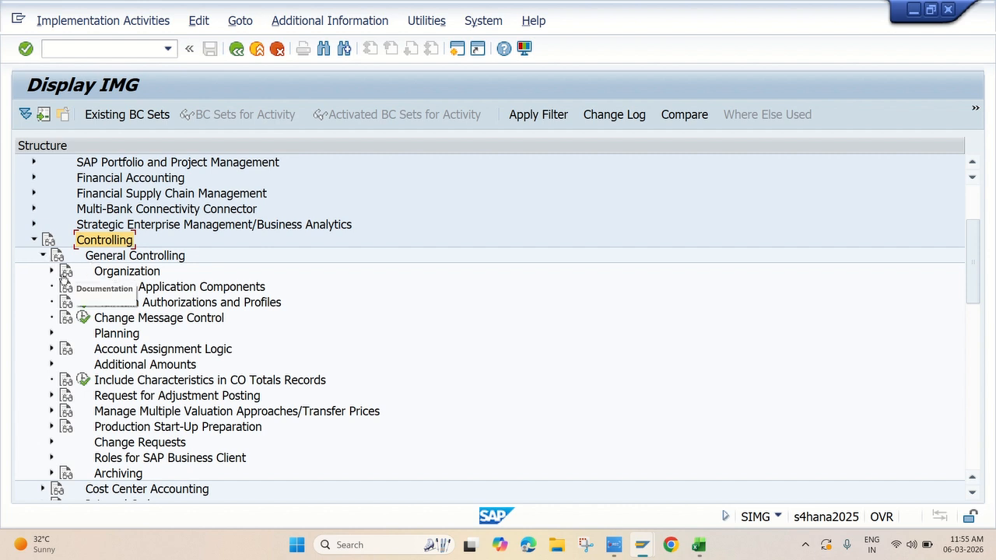
left_click(51, 271)
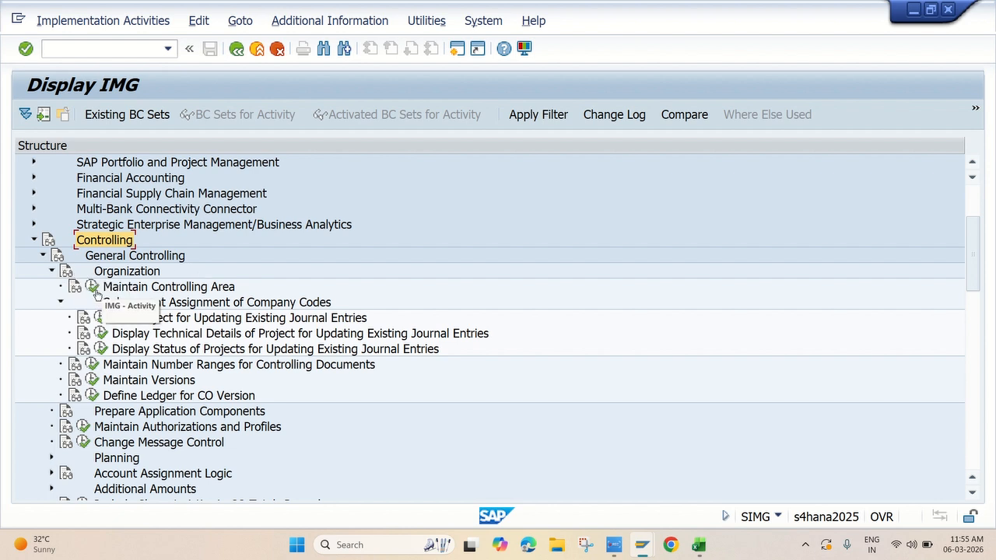
Open the Maintain Controlling Area activity and start a new controlling area entry.
left_click(94, 290)
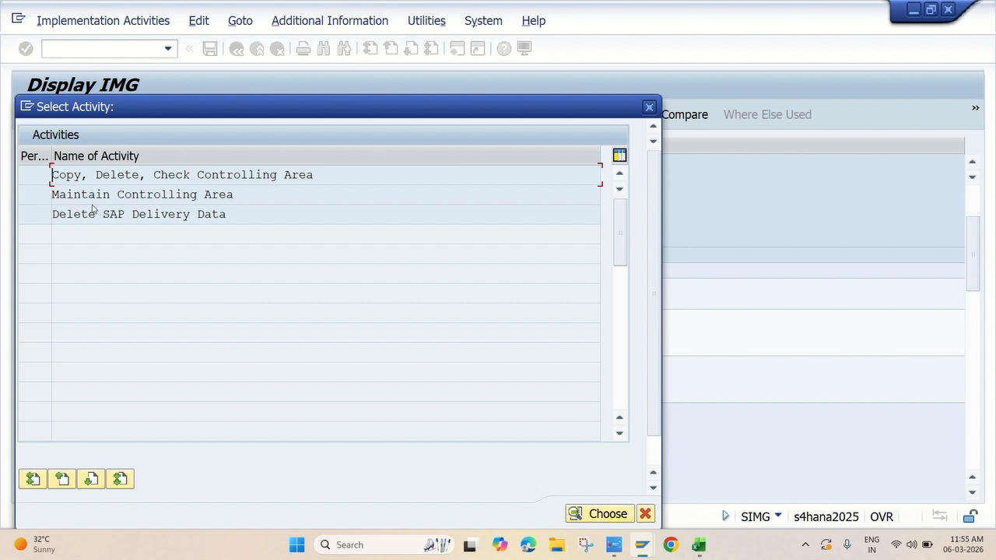
double_click(137, 195)
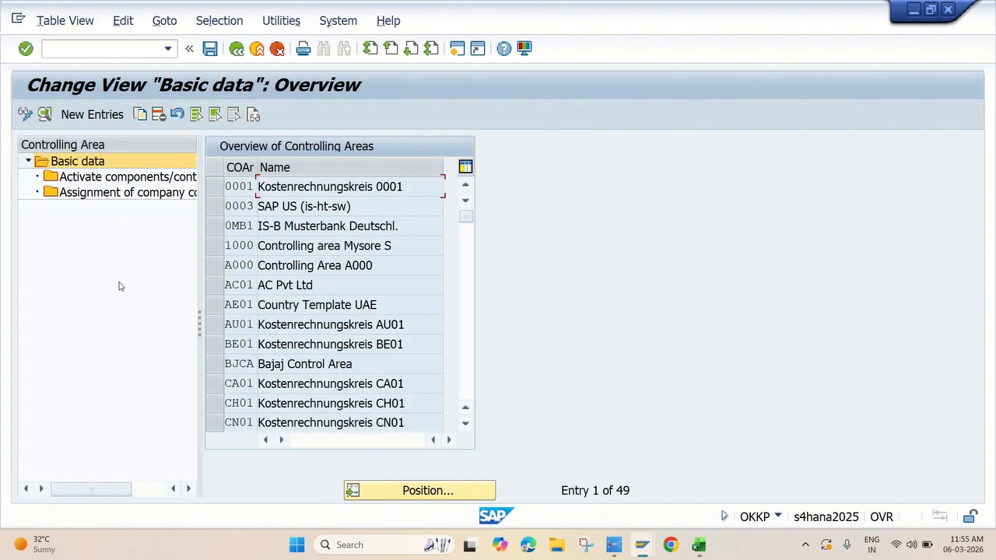
left_click(103, 117)
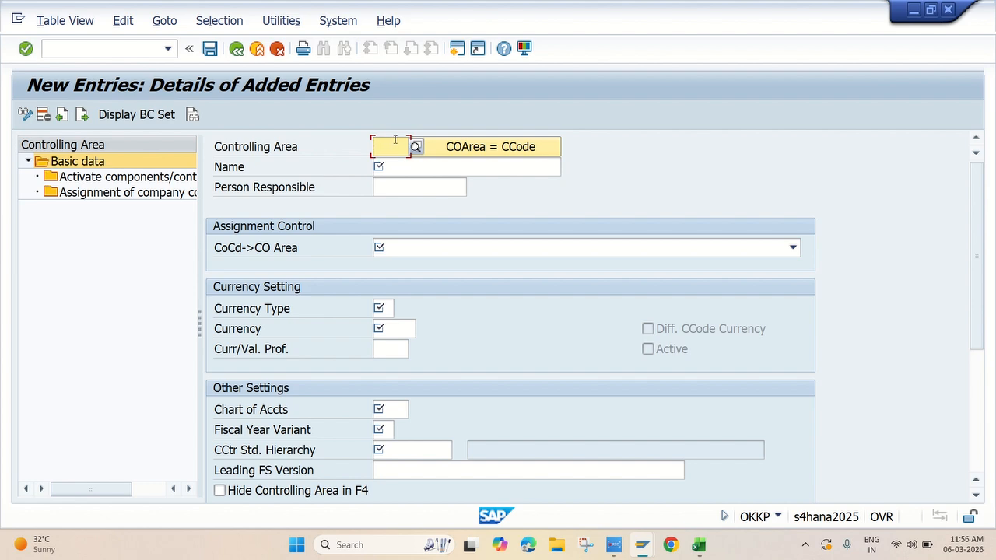
Look up the controlling area code in the Excel workbook and enter JKCA as the new entry's Controlling Area.
key("alt+Tab")
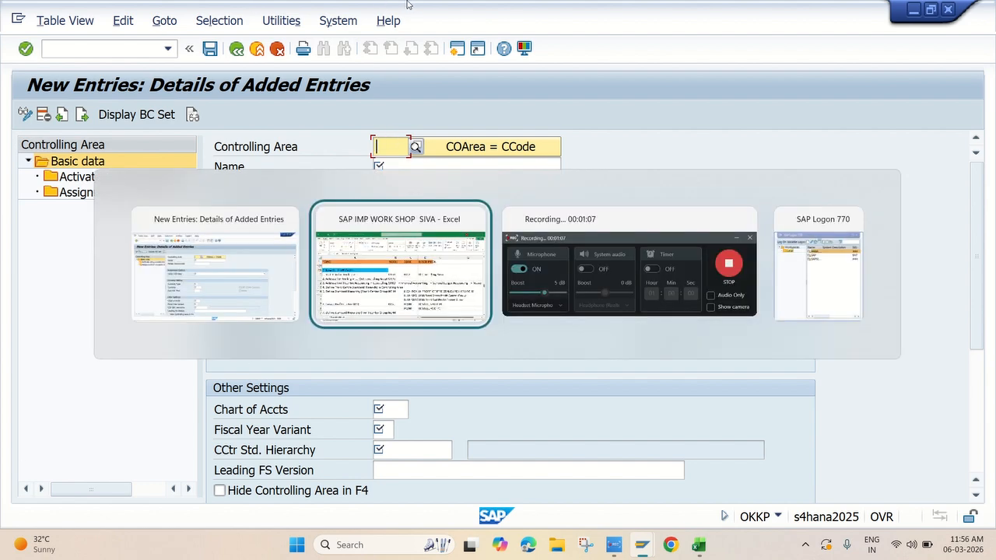
left_click(551, 247)
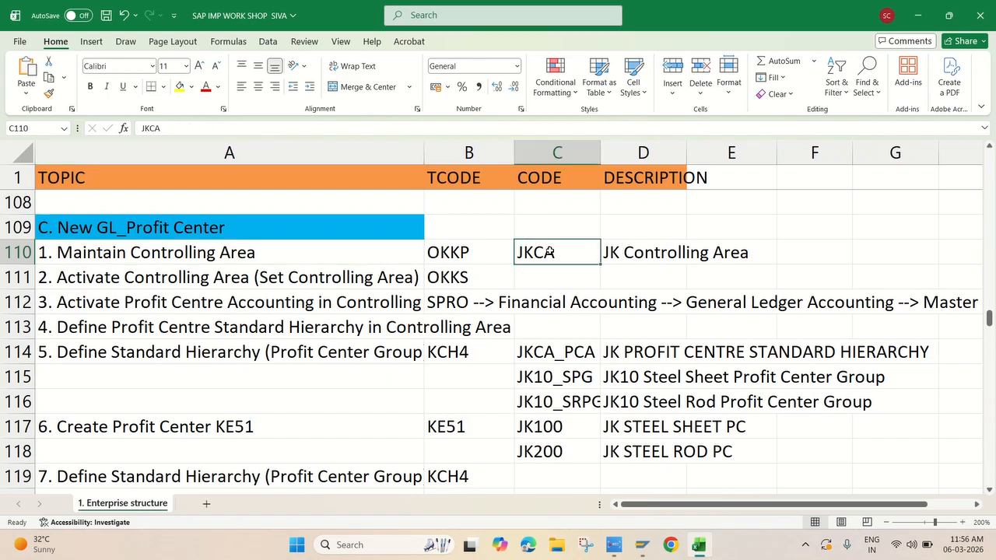
key("alt+Tab")
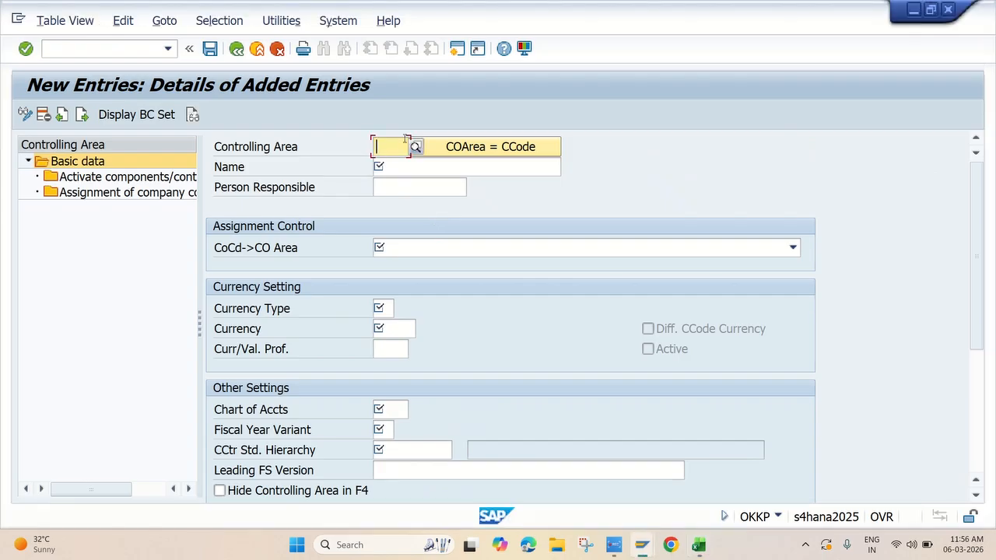
type("JK")
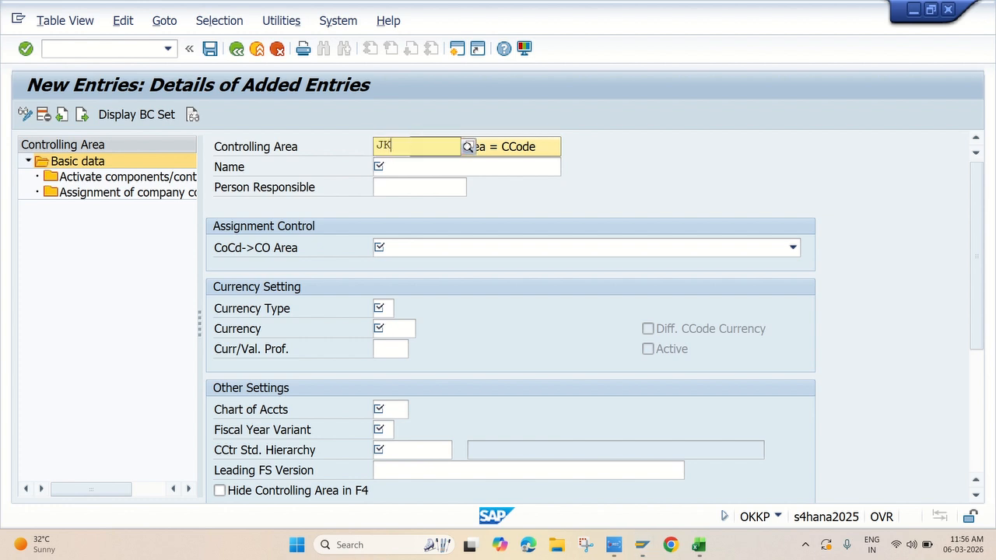
type("CA")
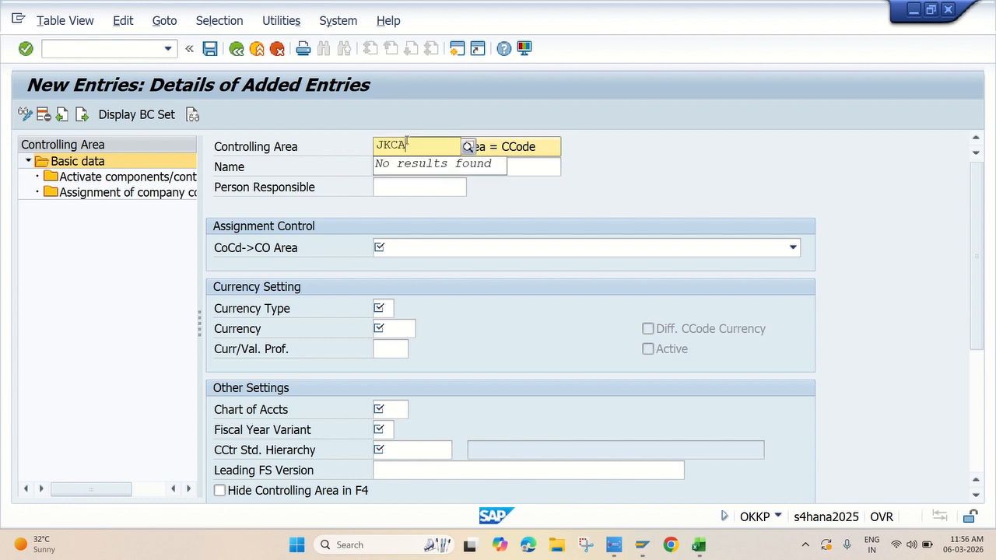
left_click(456, 208)
Copy the description "JK Controlling Area" from the Excel workbook into the Name of controlling area JKCA in SAP.
left_click(420, 165)
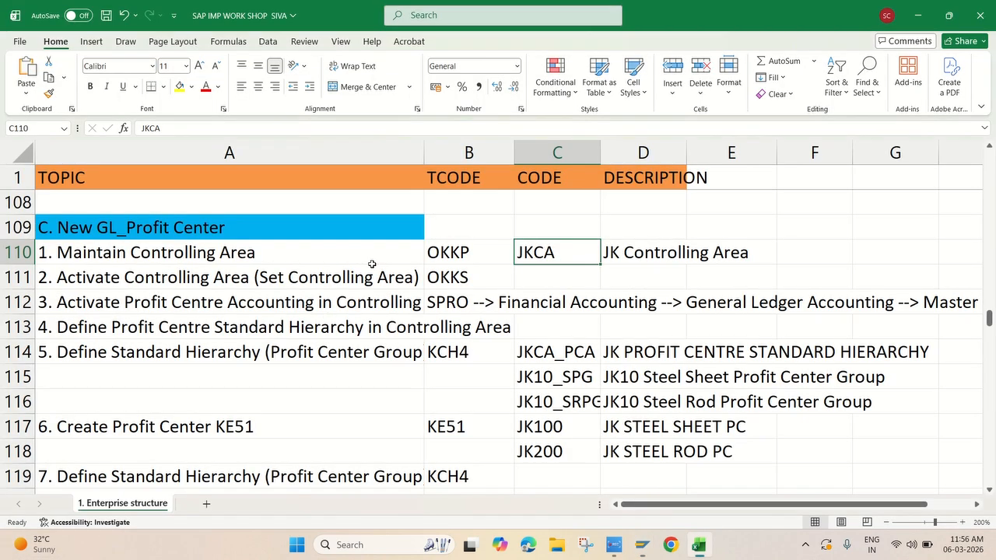
key("alt+Tab")
left_click(620, 257)
key("ctrl+c")
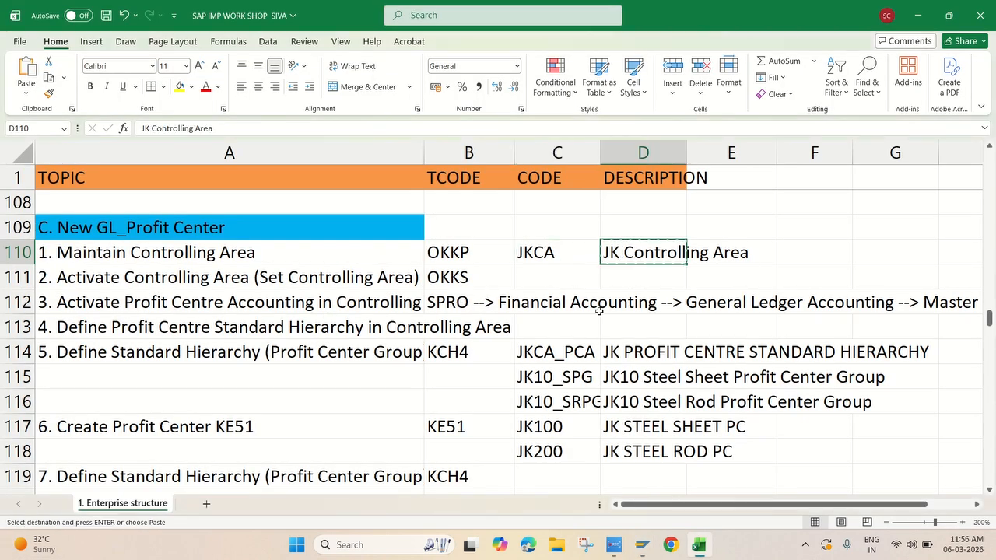
key("alt+Tab")
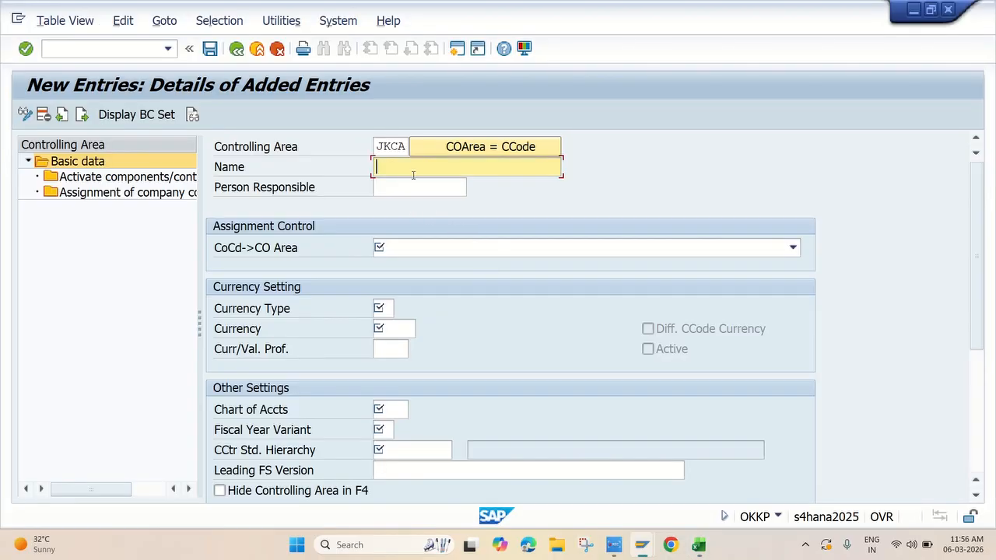
key("ctrl+v")
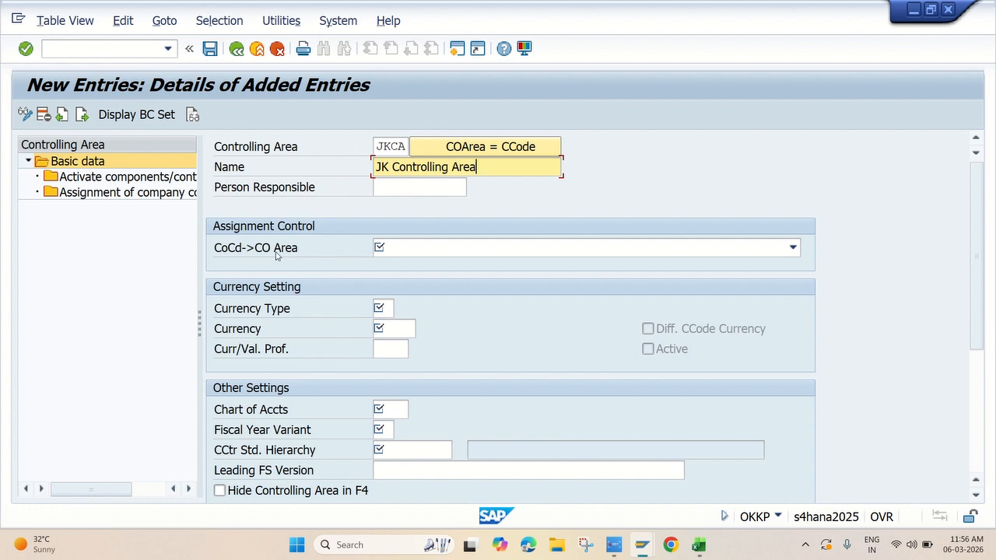
Set the company code assignment control to 2 Cross-company-code cost accounting and the currency type to 10 Company code currency.
left_click(425, 251)
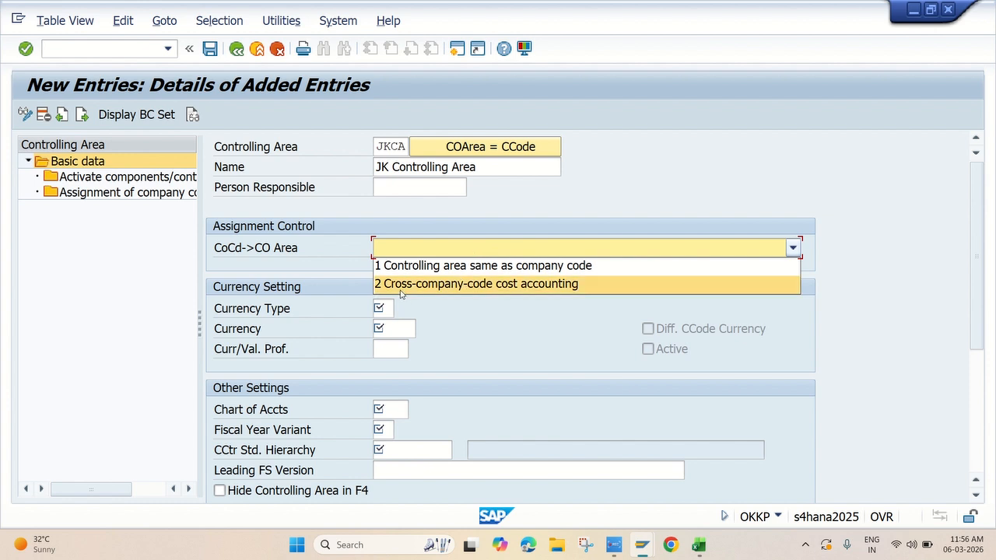
left_click(510, 287)
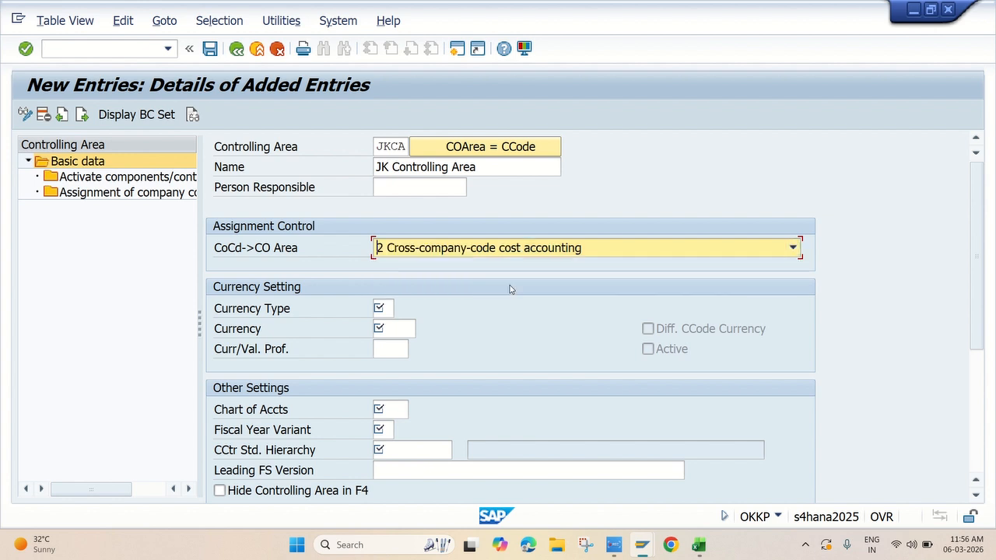
left_click(390, 308)
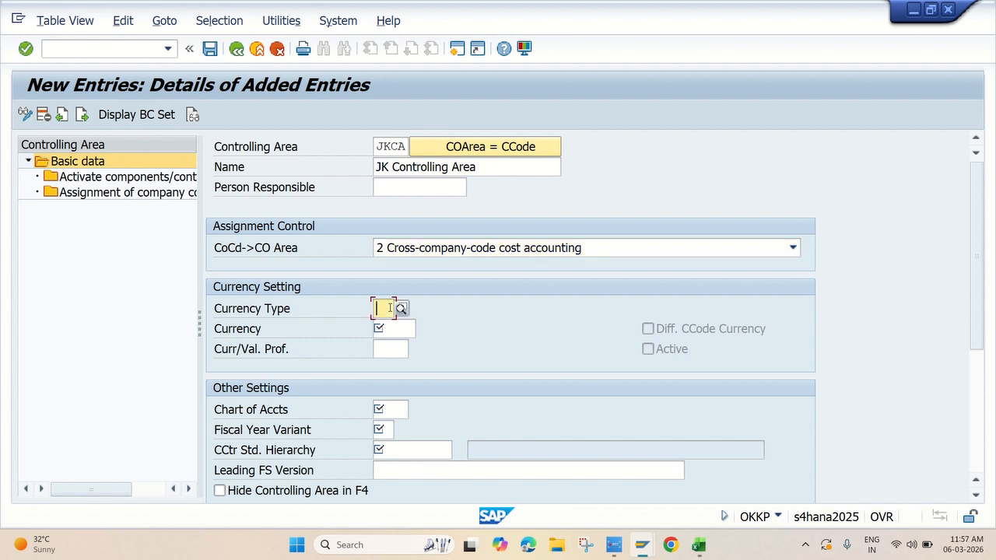
left_click(400, 309)
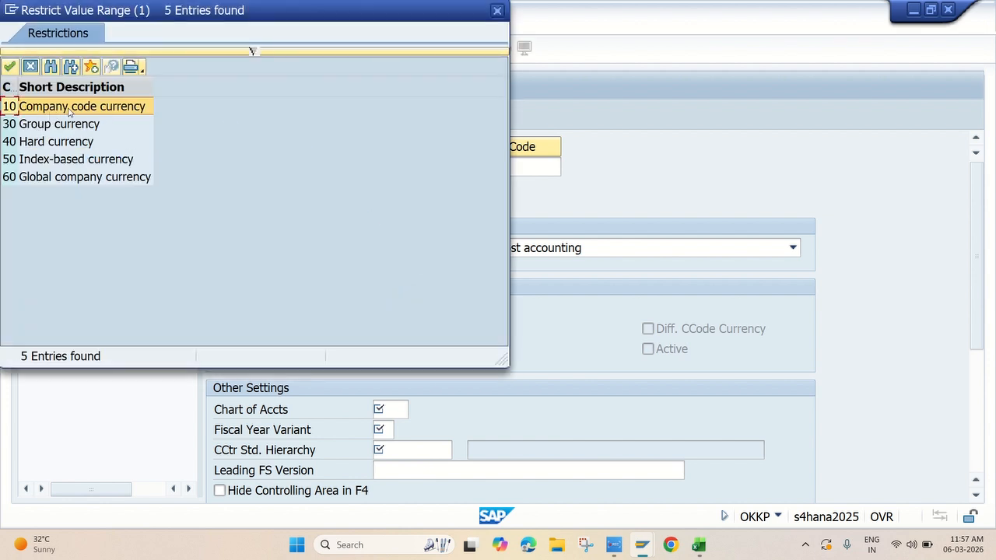
double_click(69, 111)
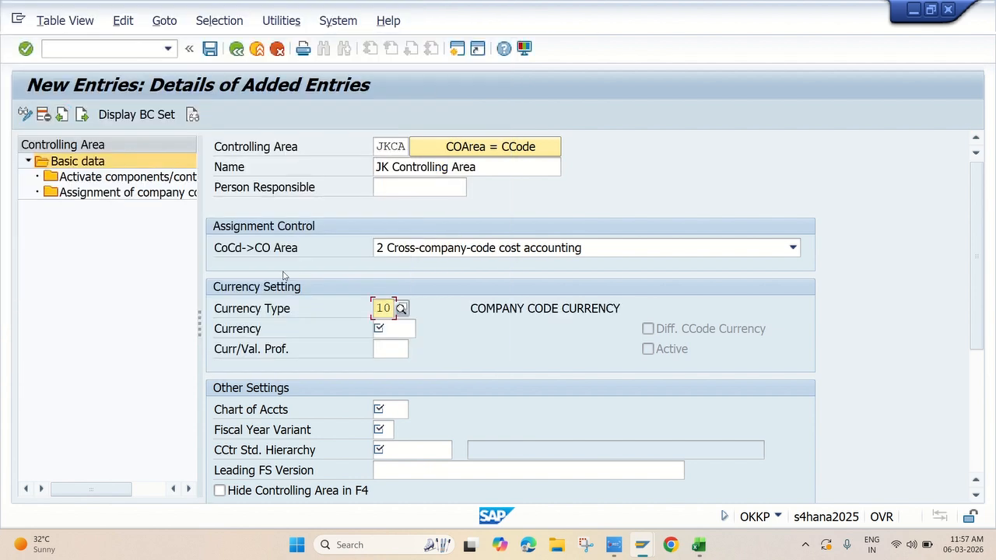
Set the controlling area's currency to INR.
left_click(391, 327)
left_click(421, 330)
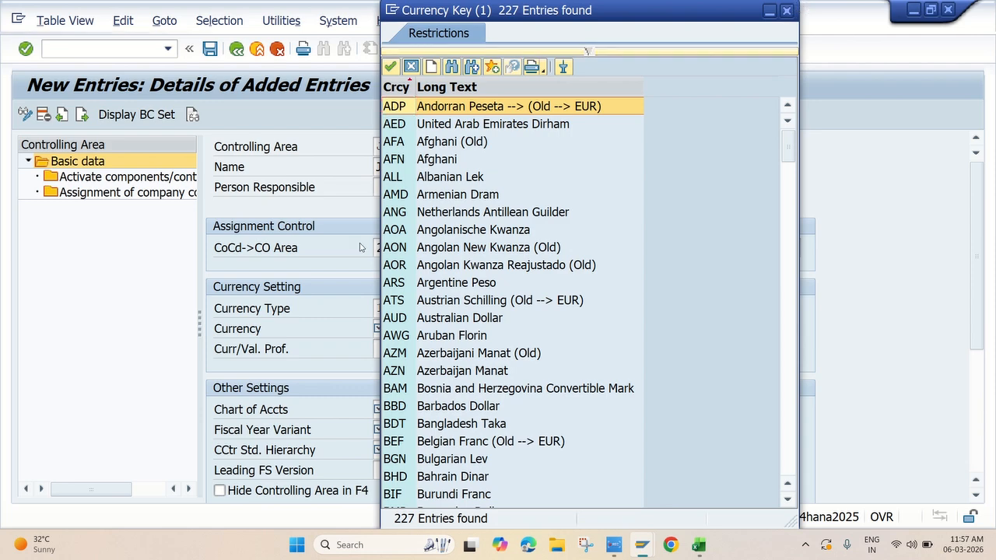
key("Escape")
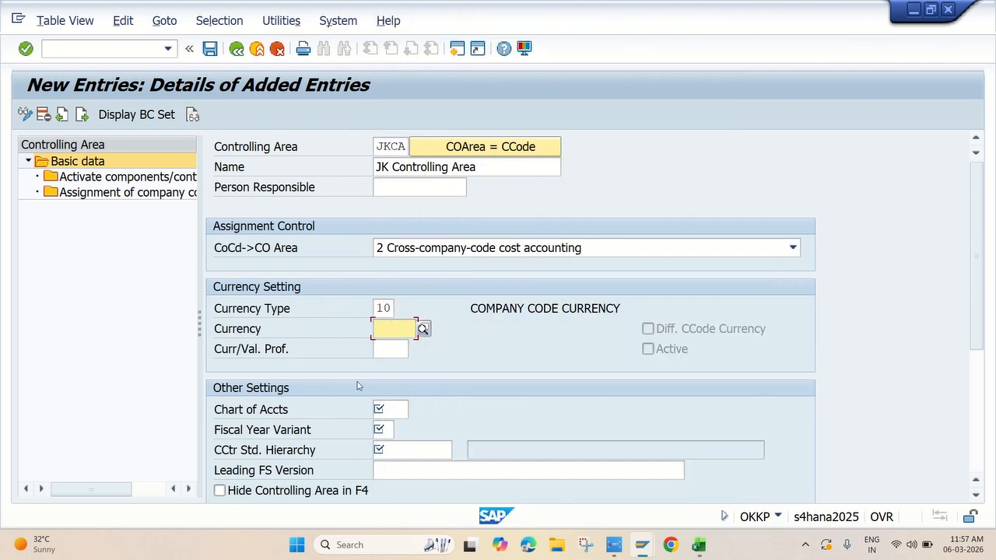
type("INR")
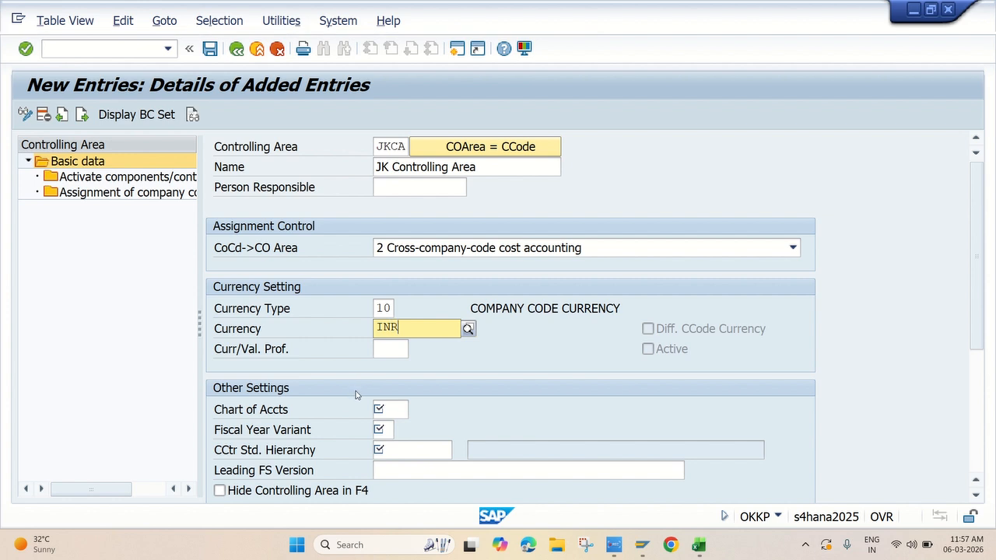
left_click(400, 368)
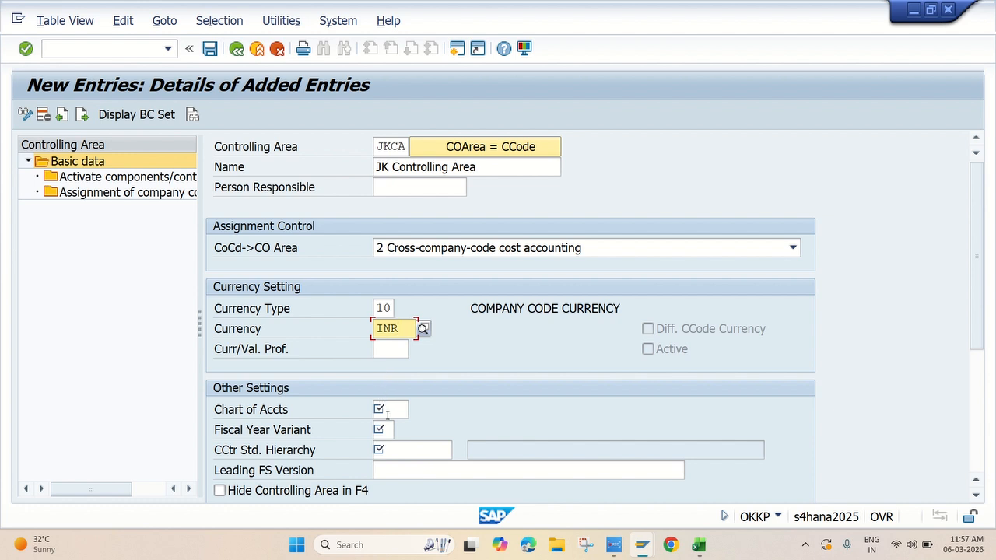
Assign chart of accounts JKOC and fiscal year variant J4 to the controlling area.
left_click(387, 415)
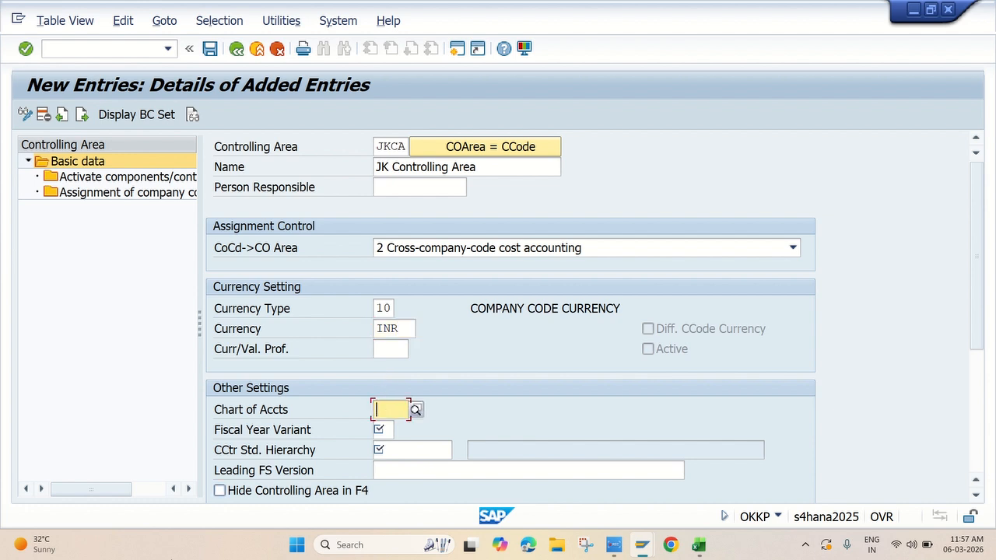
type("JKOC")
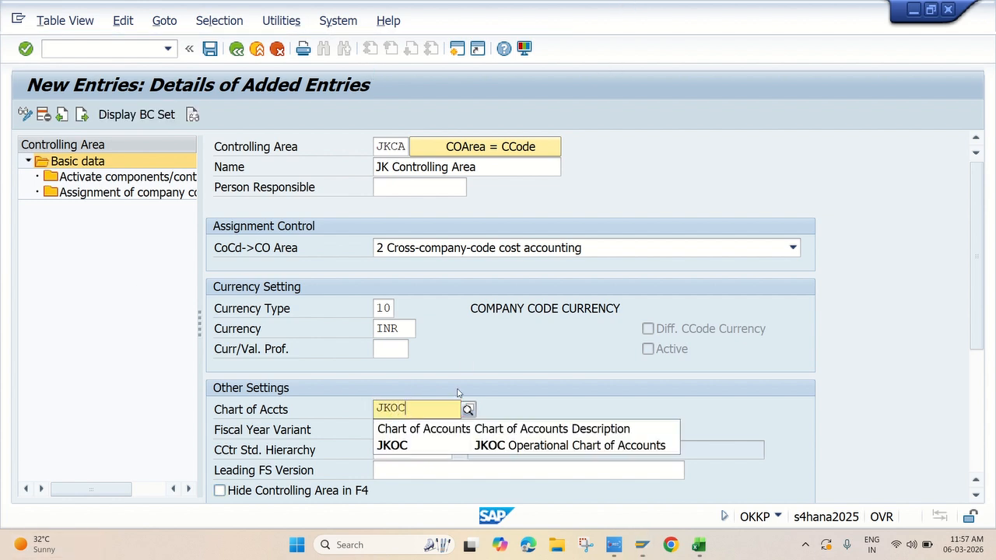
left_click(452, 450)
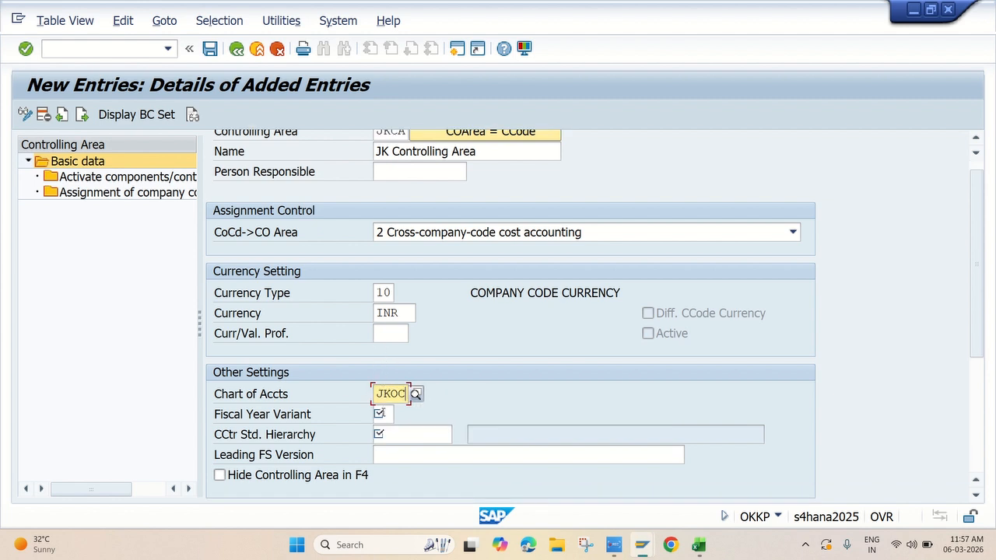
left_click(378, 416)
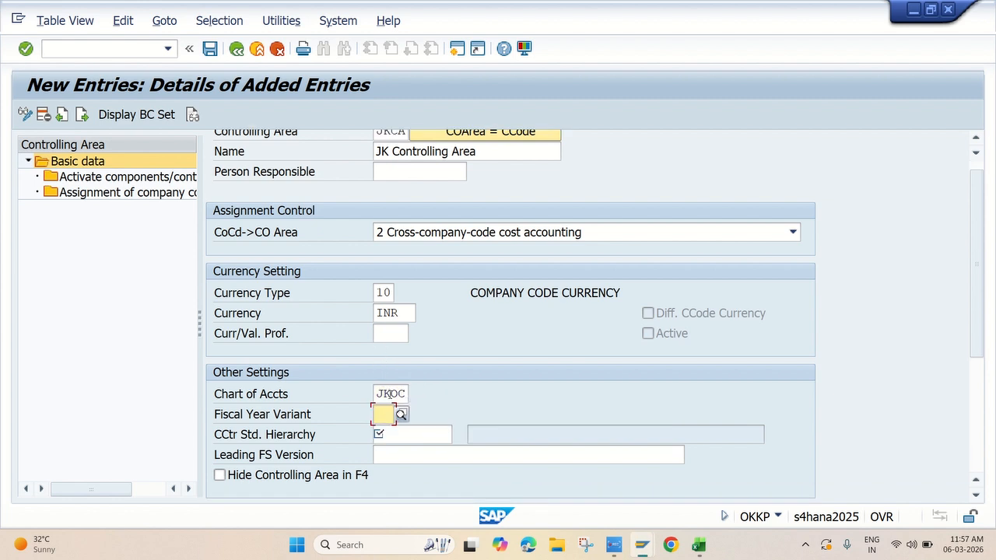
type("J4")
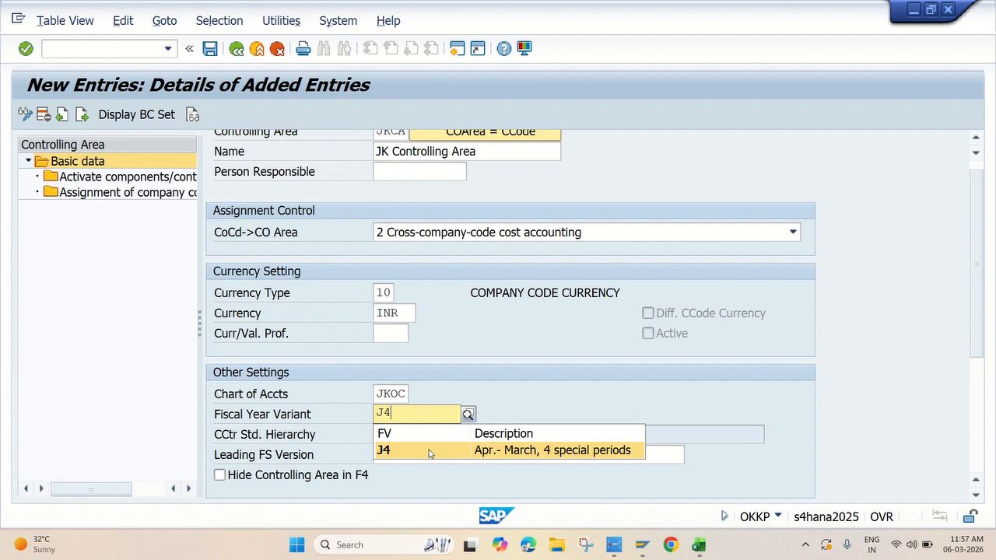
left_click(498, 455)
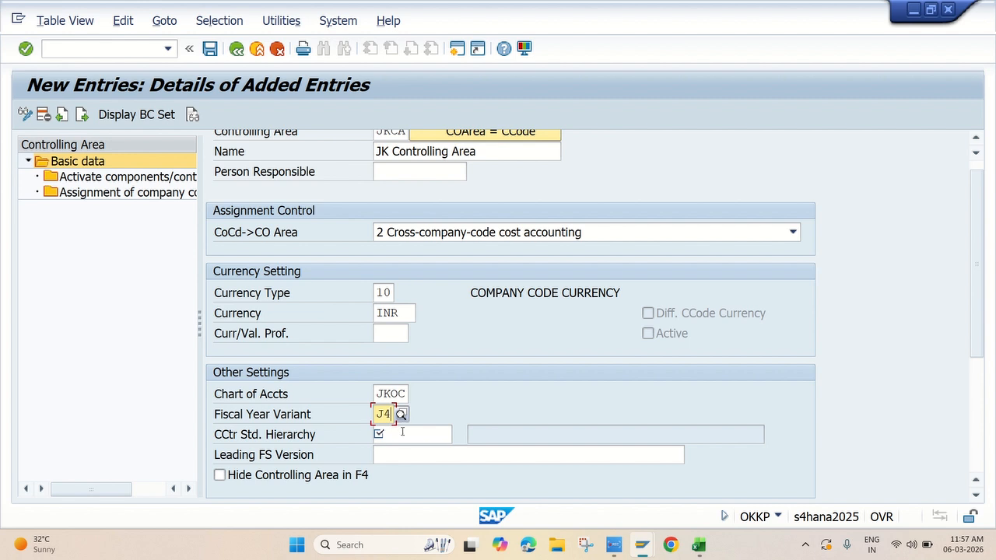
Set the cost center standard hierarchy to JKCA_COST and have the system create it as a standard hierarchy.
left_click(403, 434)
scroll(438, 420, "down", 2)
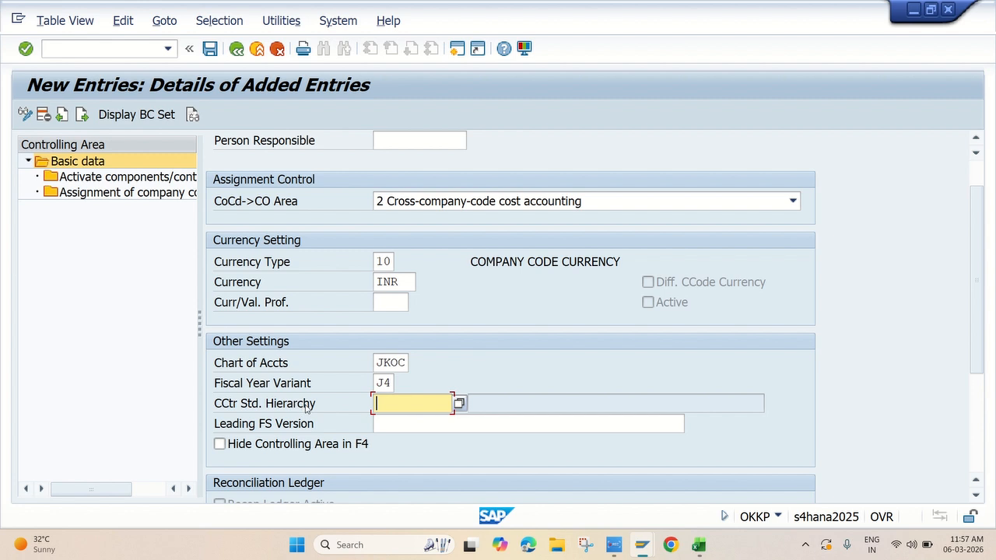
scroll(417, 405, "down", 1)
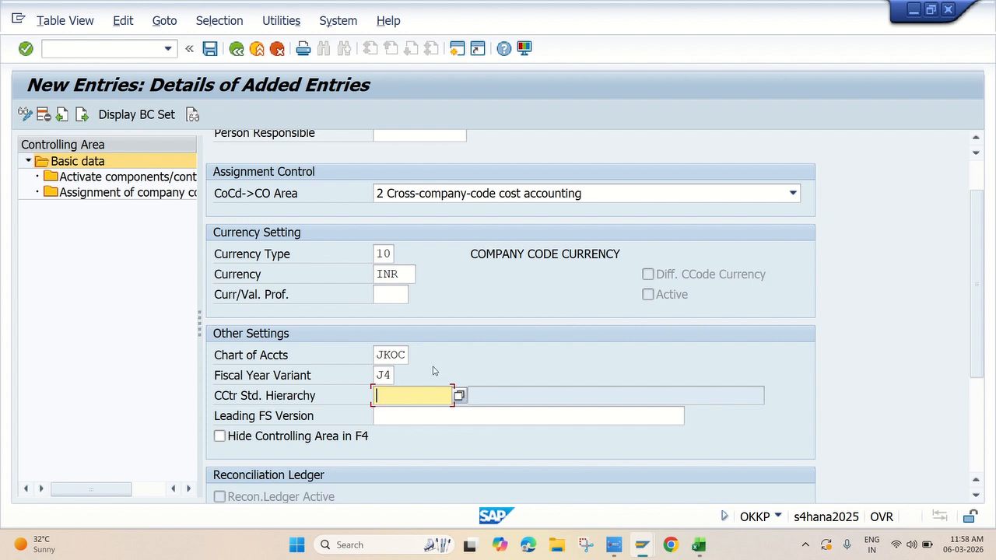
type("KCA_COST")
left_click(532, 361)
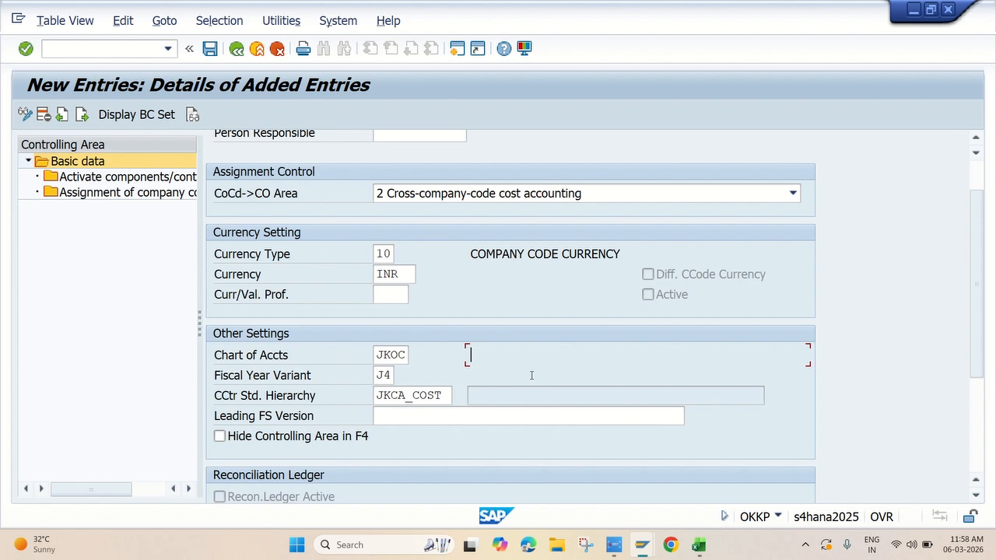
key("Return")
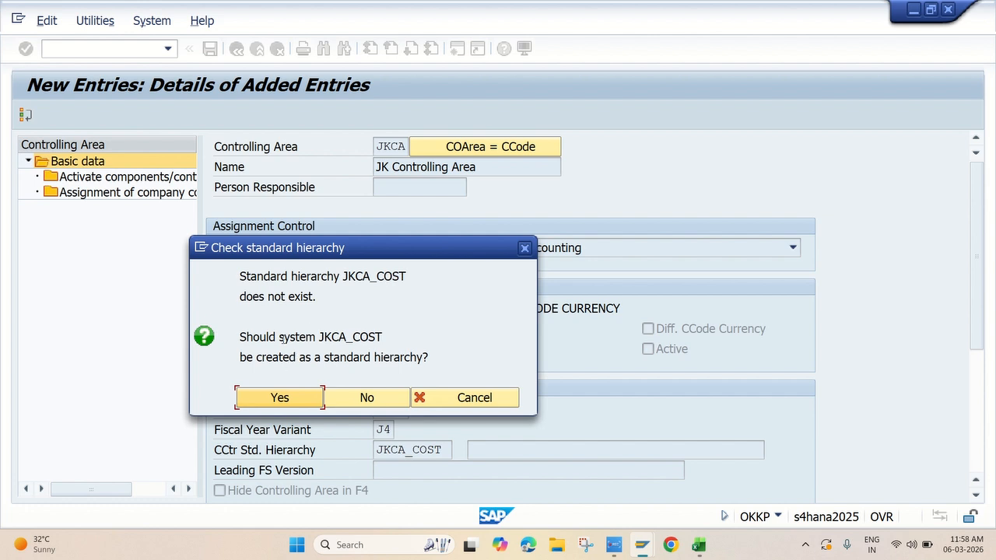
left_click(280, 397)
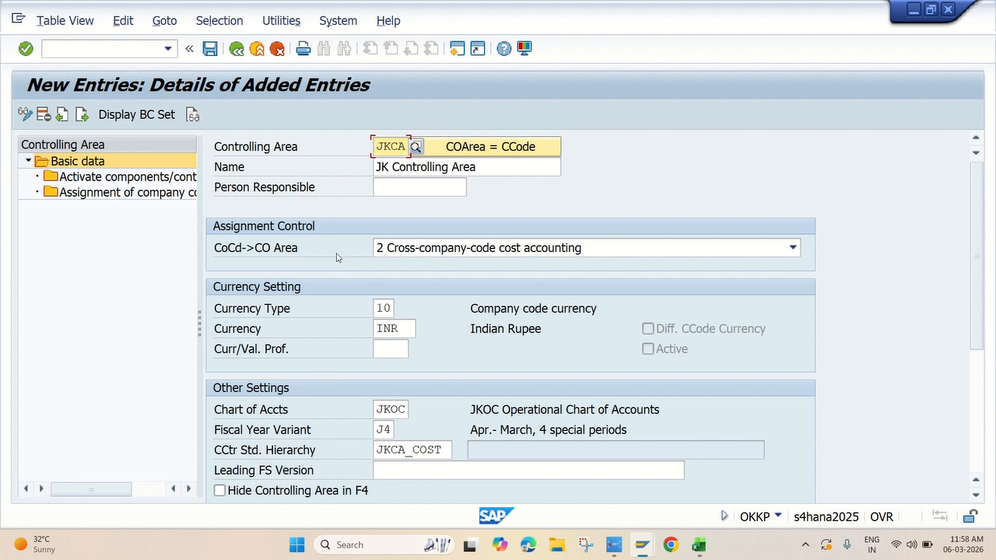
Review and save the controlling area's basic data, accepting the creation of standard hierarchy JKCA_COST and closing the message log.
scroll(315, 306, "down", 1)
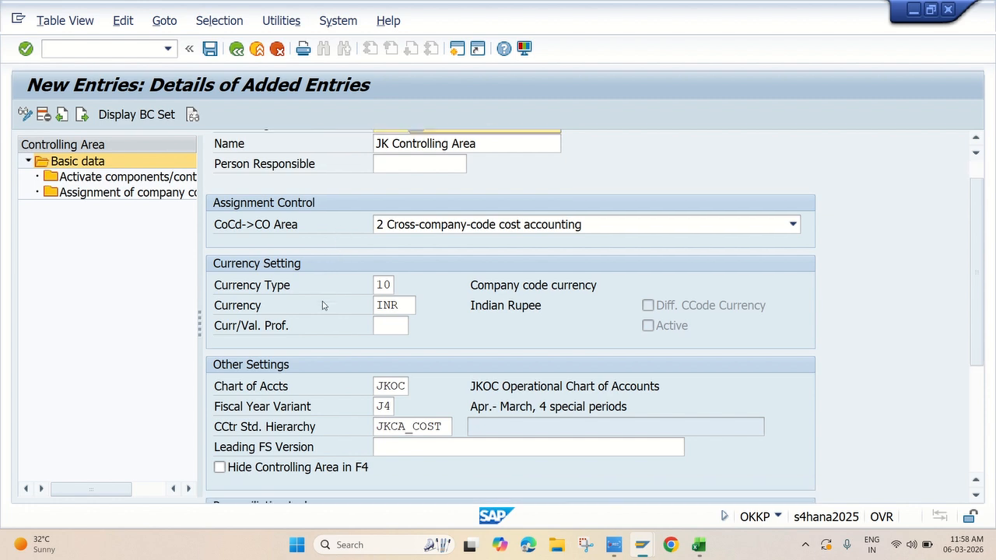
scroll(323, 306, "down", 1)
scroll(324, 306, "up", 2)
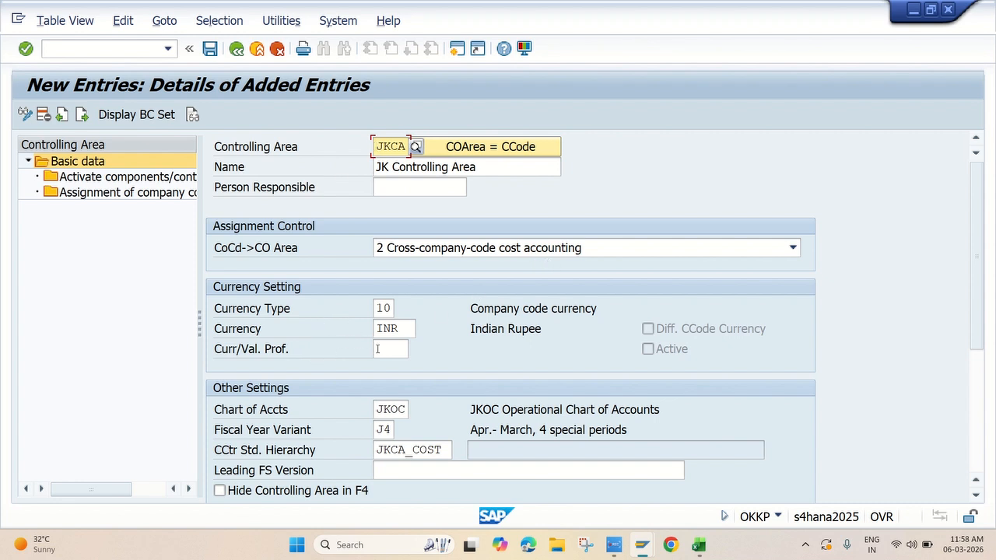
scroll(346, 429, "down", 3)
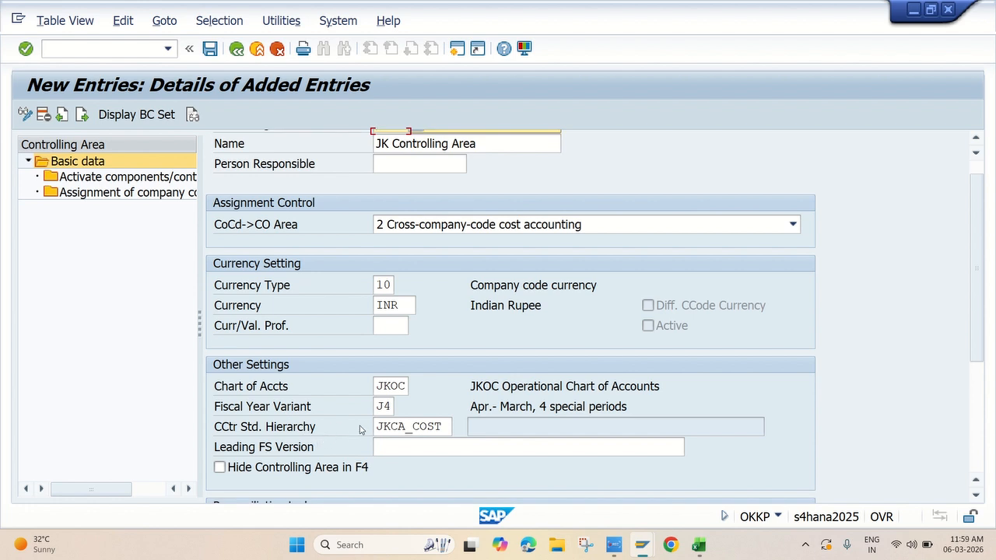
scroll(396, 445, "down", 3)
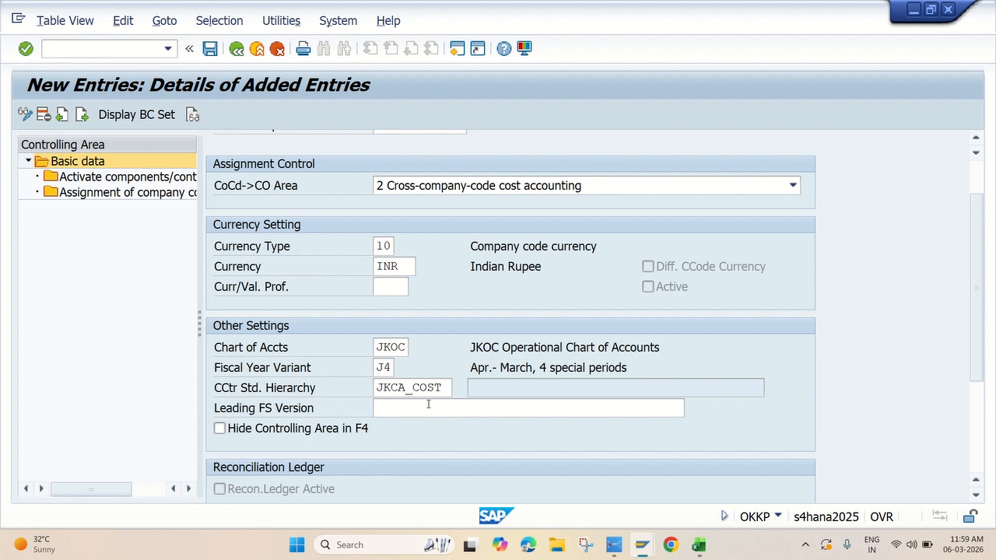
scroll(431, 402, "down", 5)
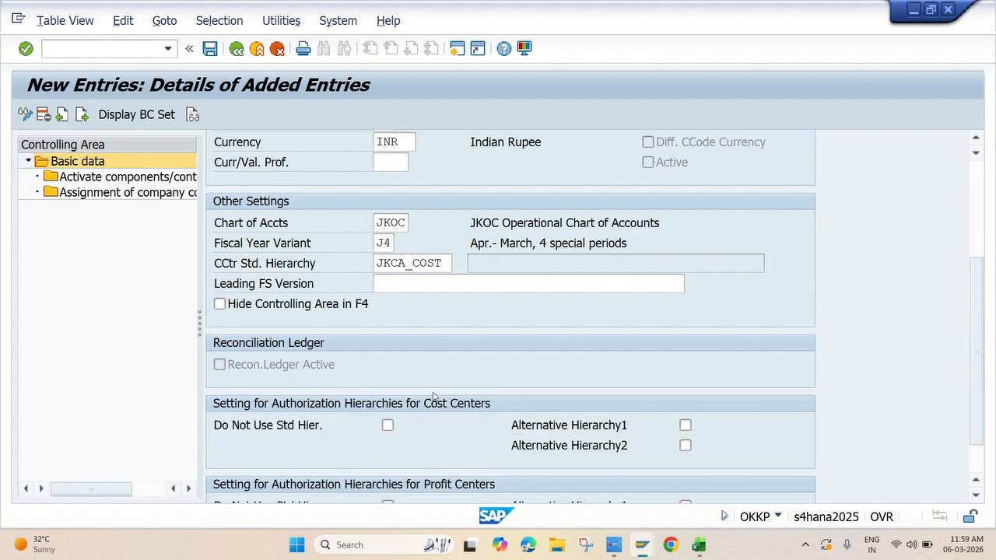
scroll(434, 397, "up", 8)
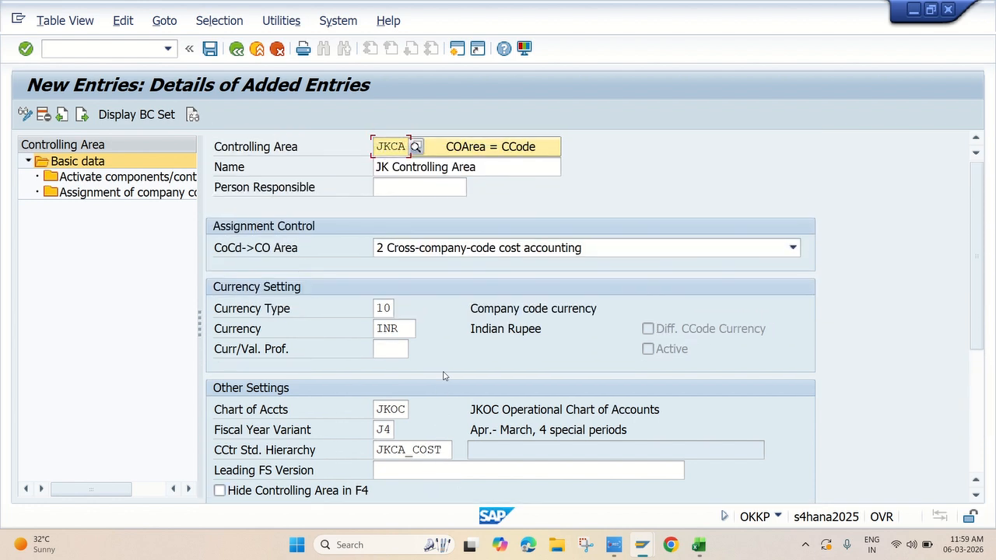
left_click(210, 49)
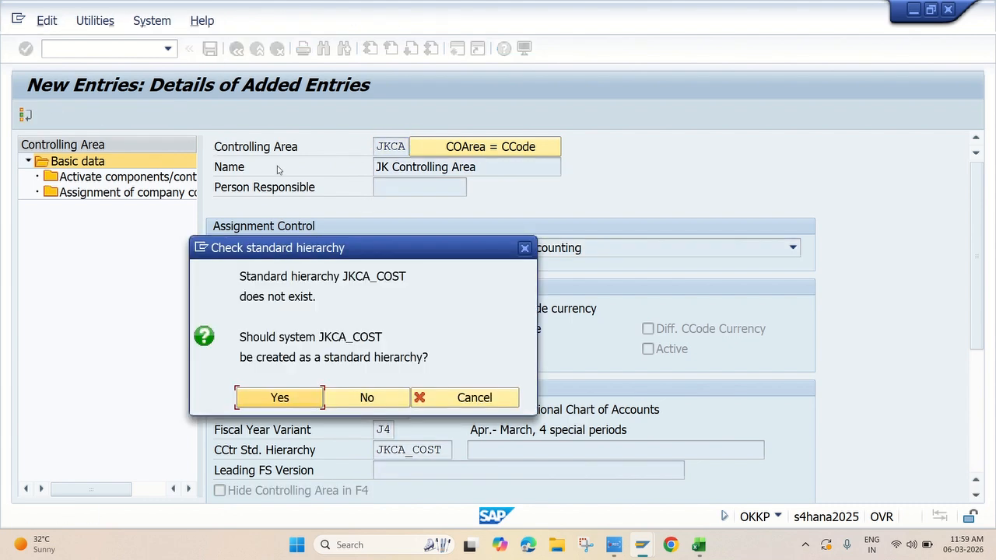
left_click(280, 398)
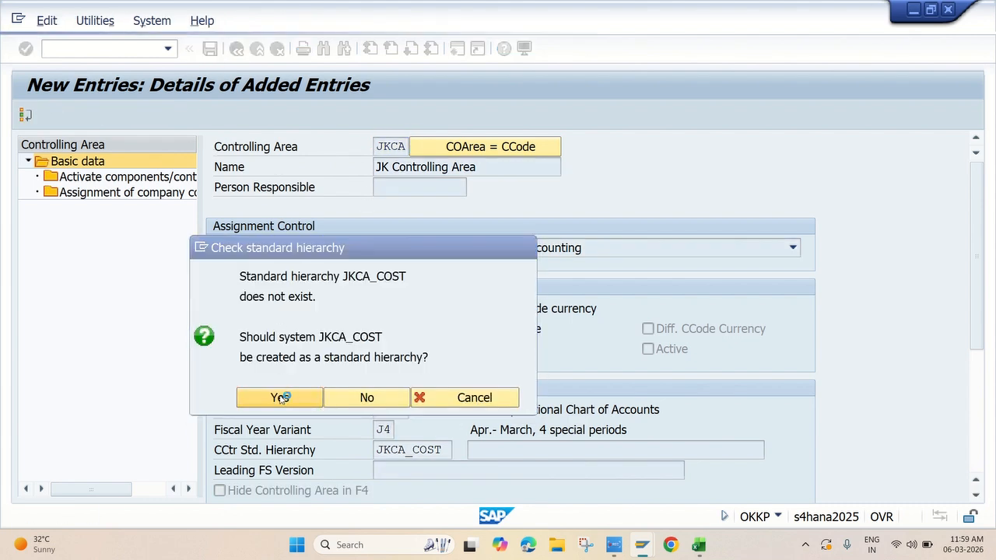
left_click(332, 311)
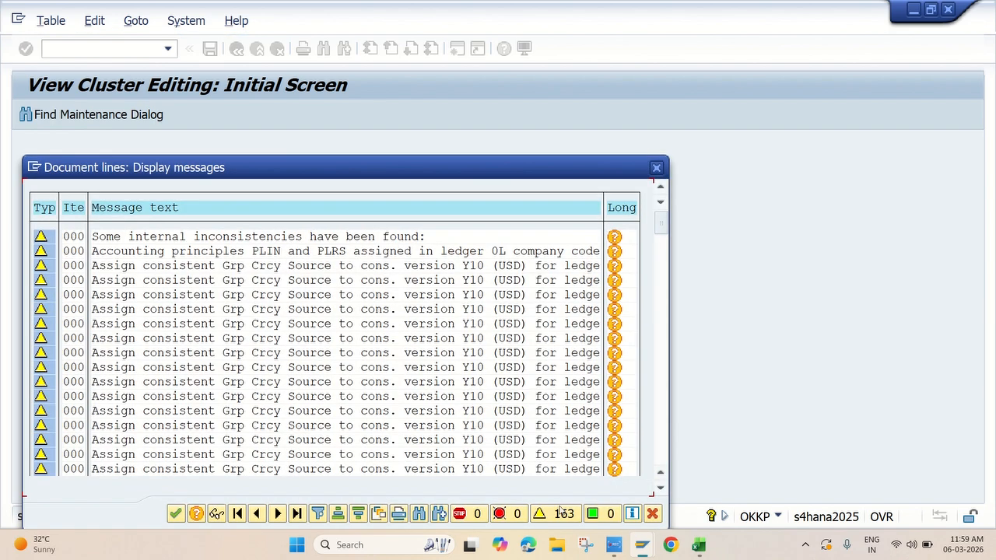
left_click_drag(281, 177, 287, 126)
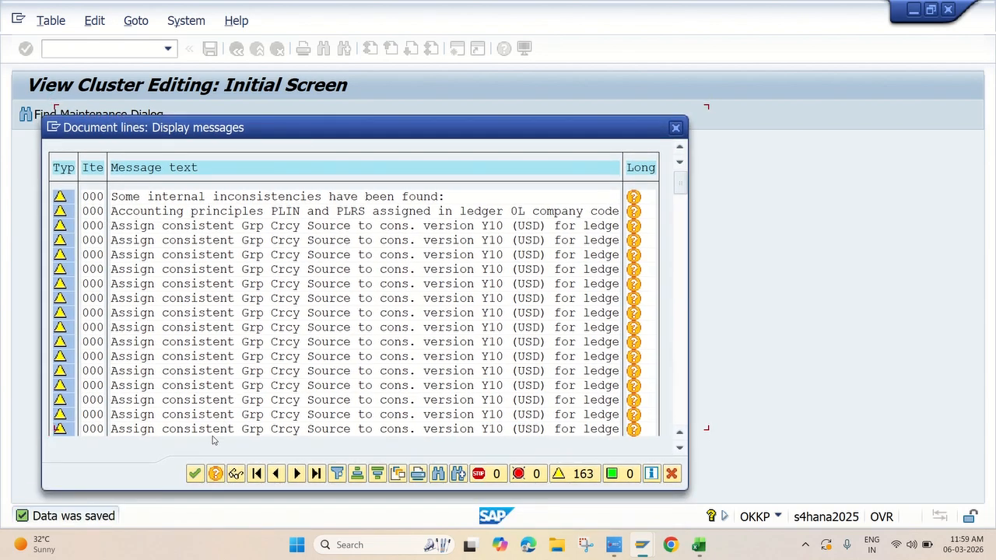
left_click(192, 475)
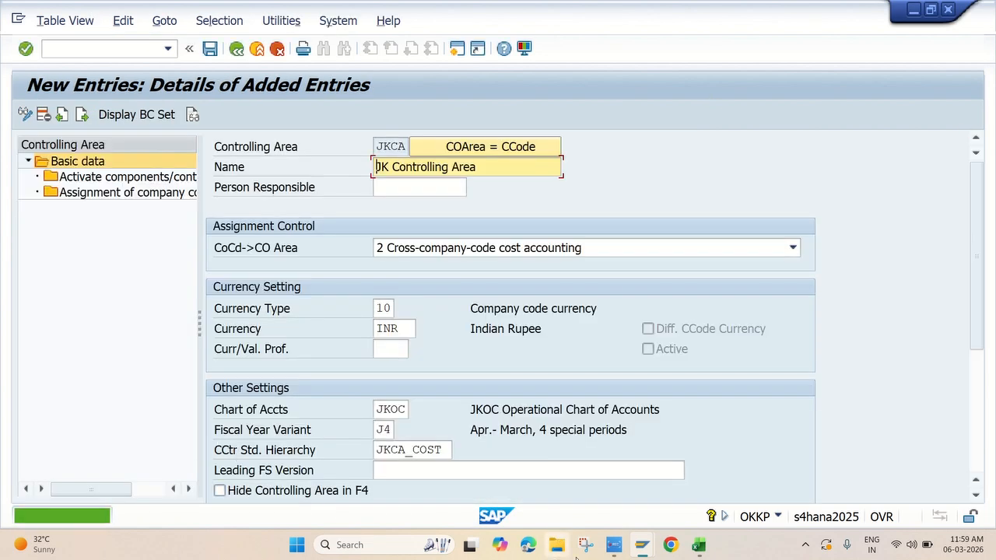
left_click(614, 545)
left_click(952, 417)
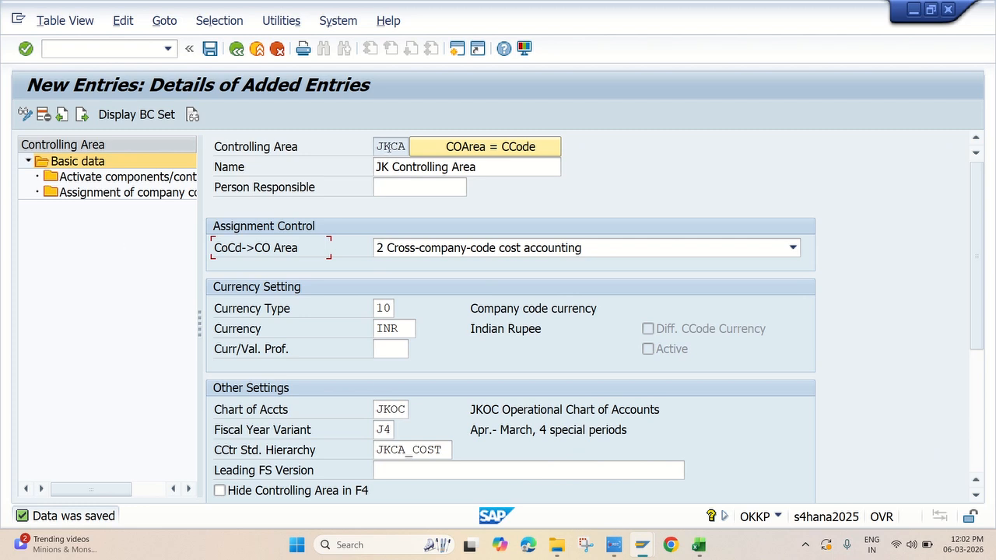
Assign company code JK10 to controlling area JKCA, save the assignment and close the message log.
left_click(134, 195)
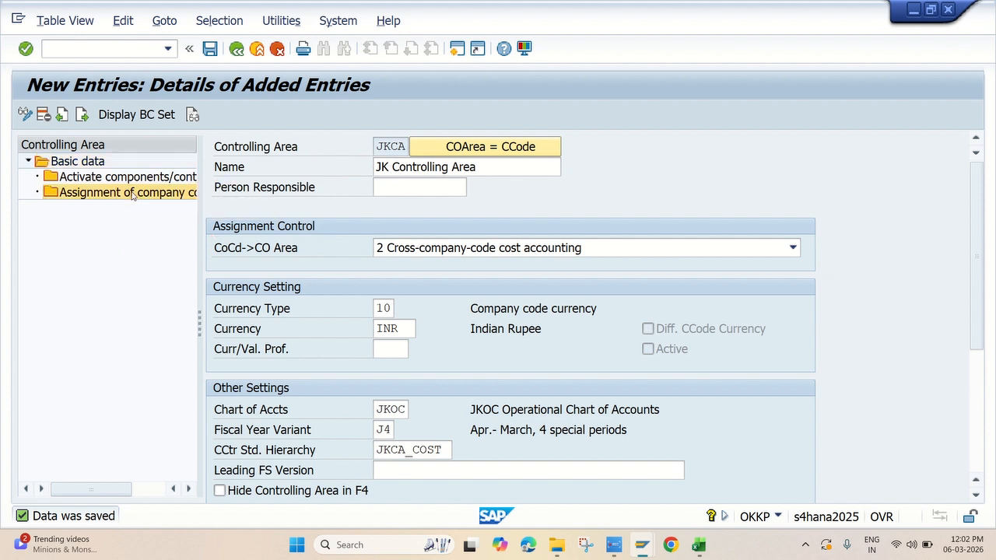
double_click(134, 193)
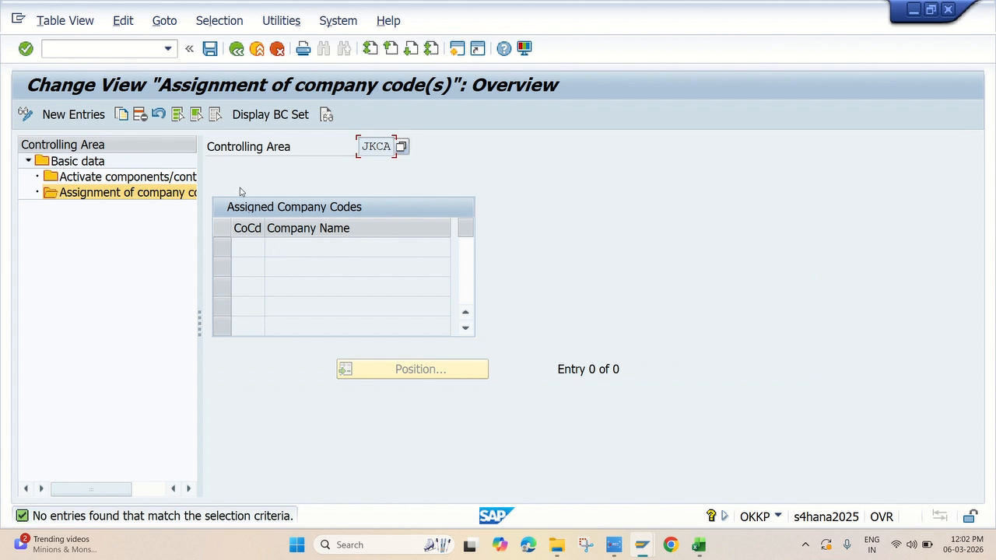
left_click(92, 121)
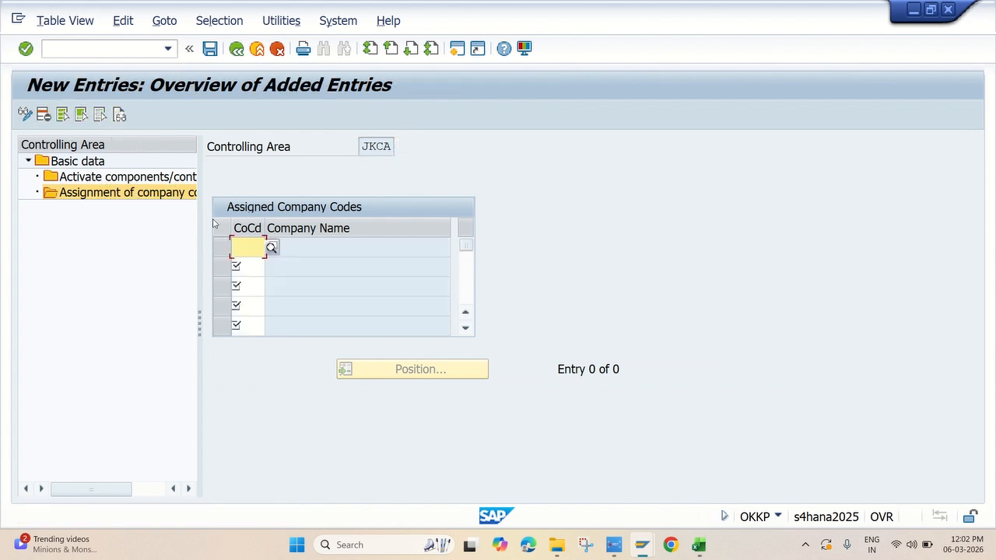
type("JK")
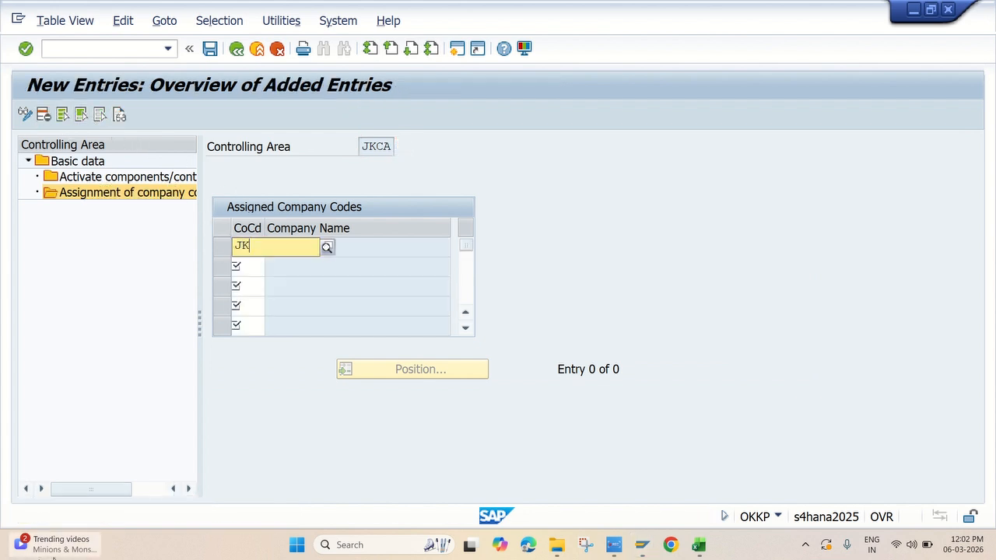
mouse_move(83, 554)
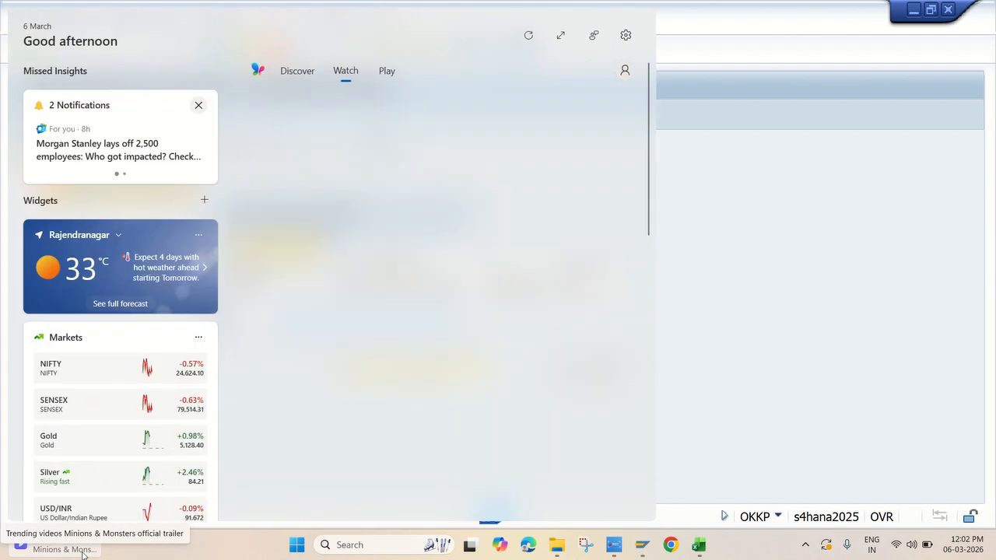
type("10")
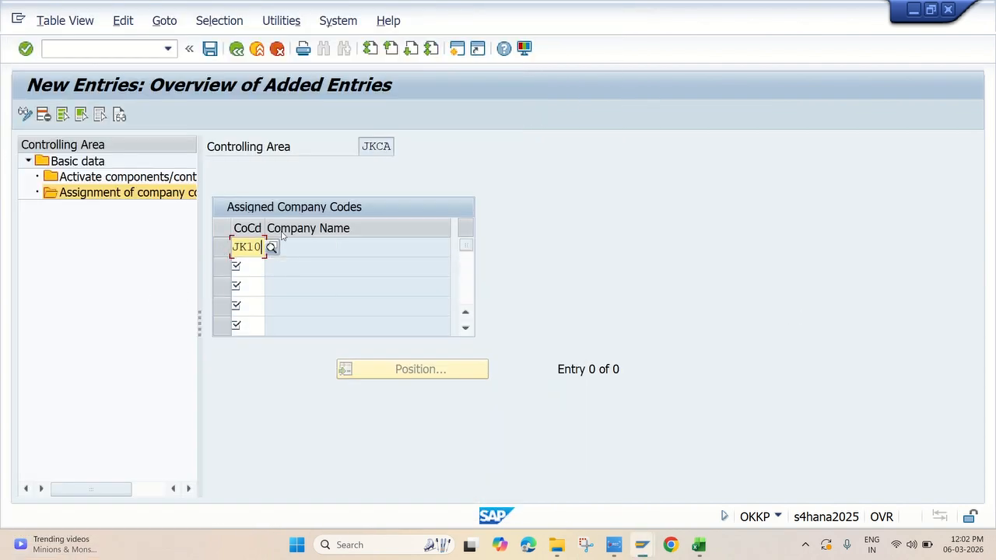
key("Return")
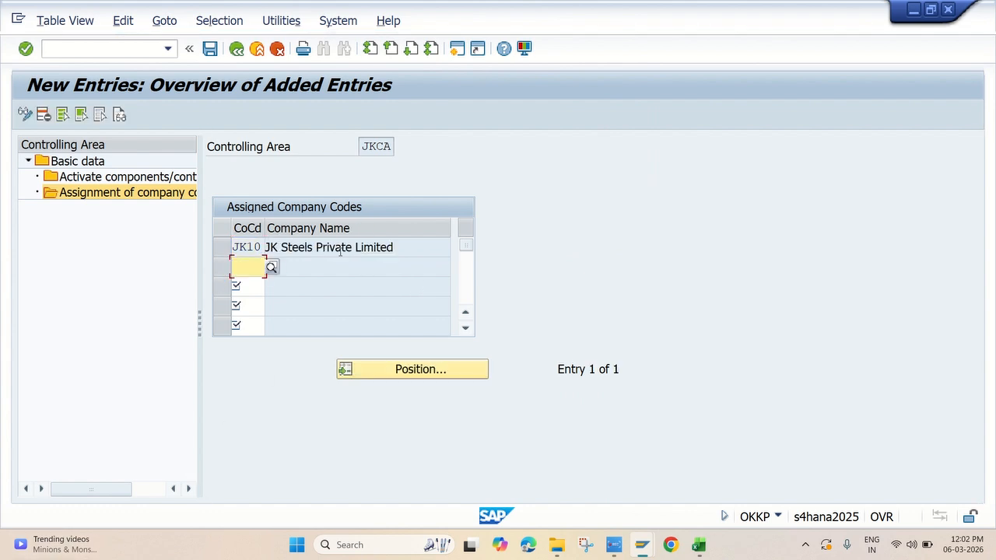
left_click(210, 49)
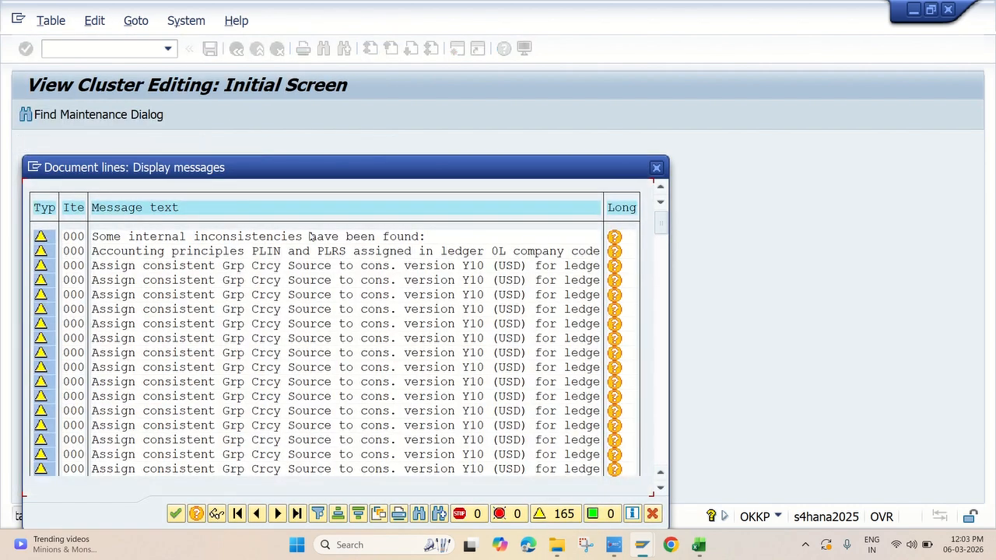
left_click(175, 514)
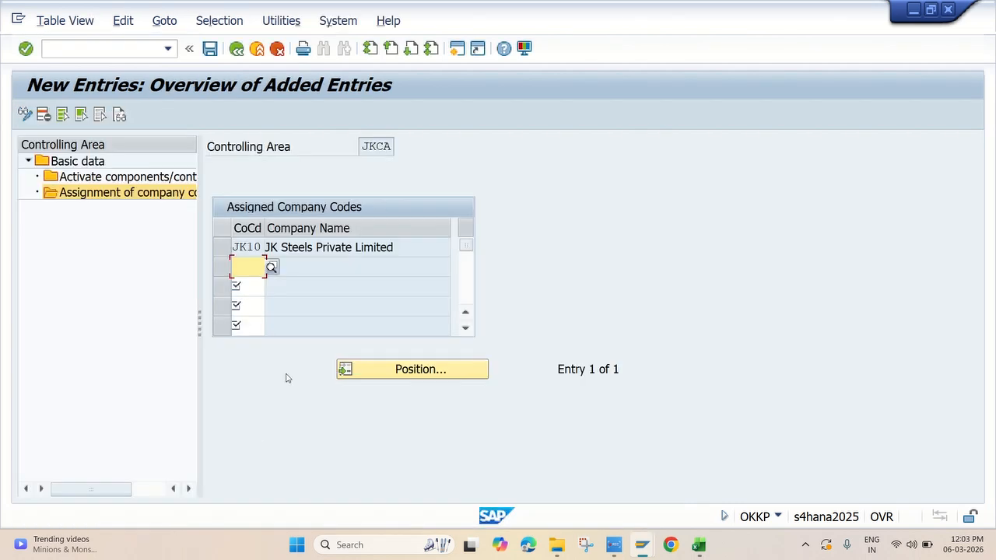
Create a components and control indicators entry for fiscal year 2026 with Cost Centers set to 1 Component active and AA: Activity Type enabled.
double_click(129, 179)
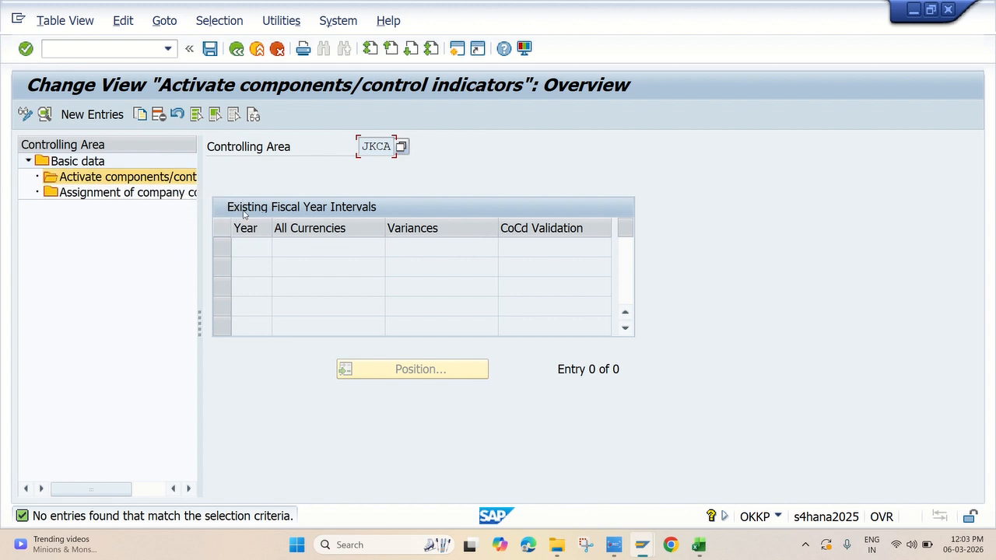
left_click(95, 114)
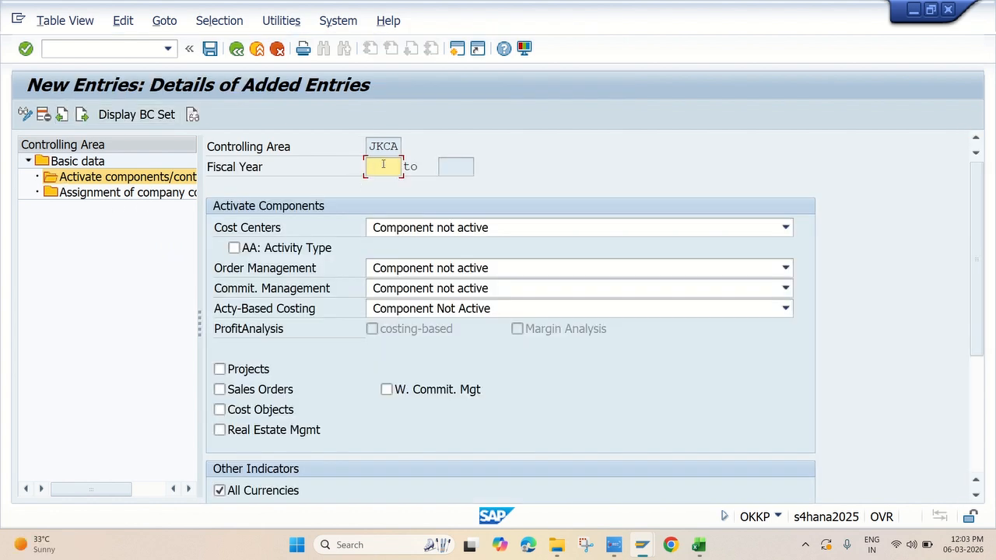
type("2026")
left_click(404, 231)
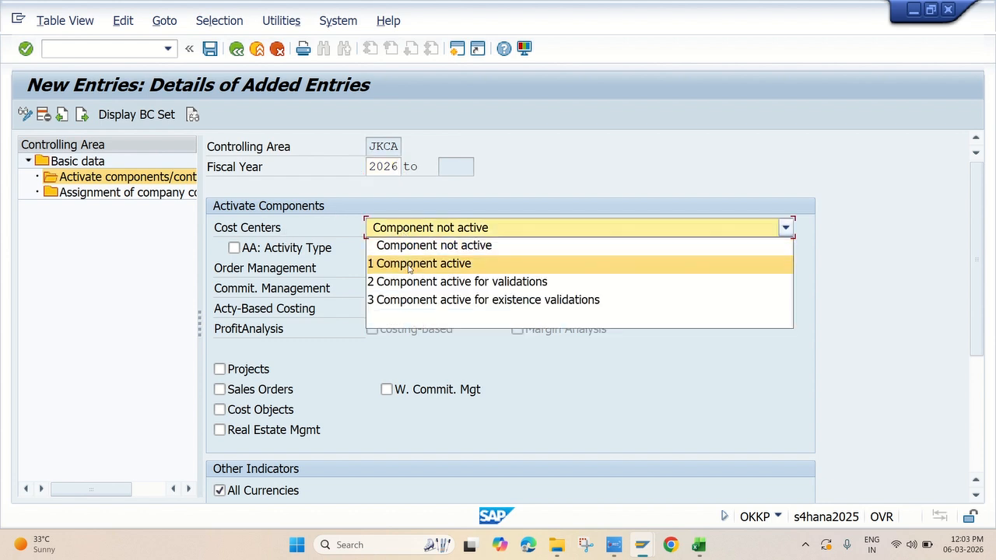
left_click(410, 264)
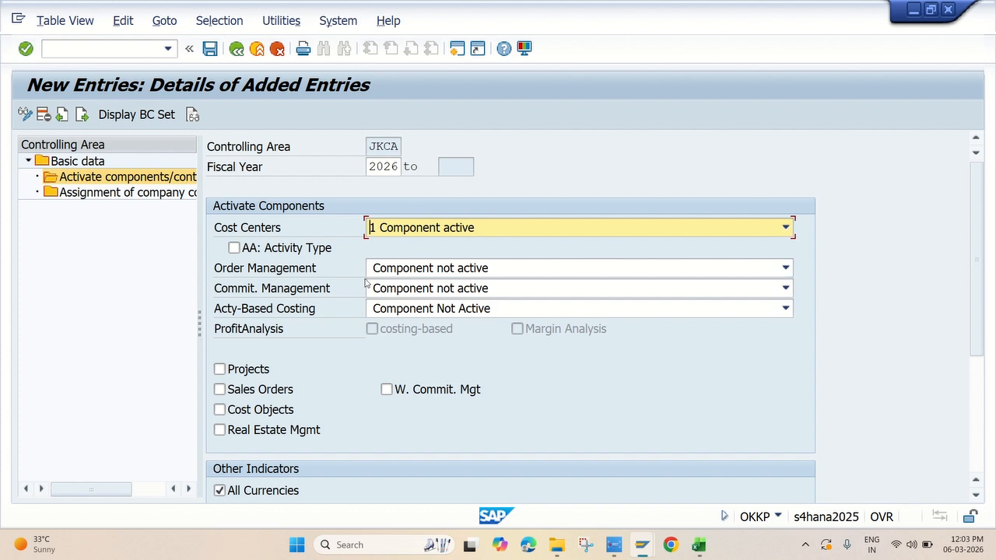
left_click(234, 249)
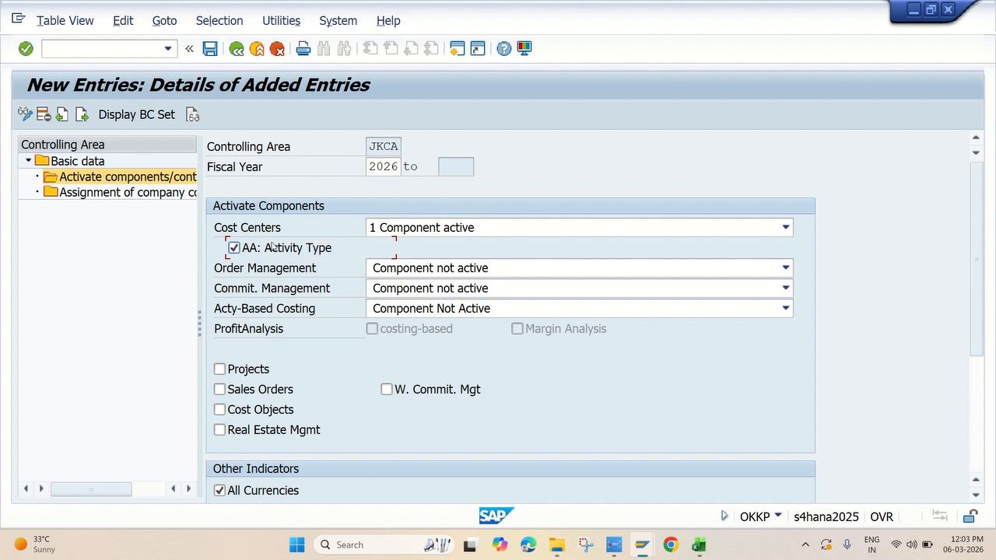
Set Order Management to 1 Component active and Commitment Management to 1 Components active.
left_click(395, 269)
left_click(417, 303)
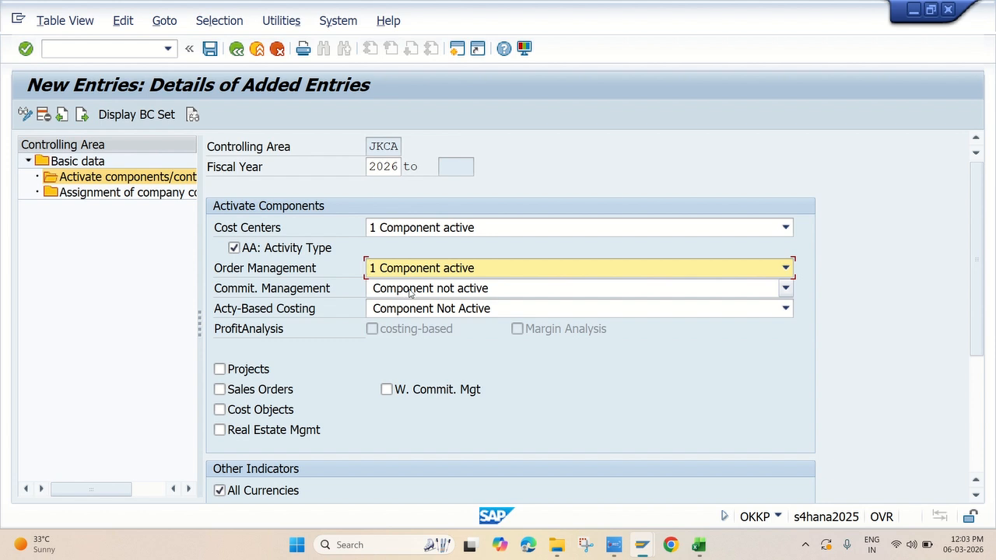
left_click(410, 292)
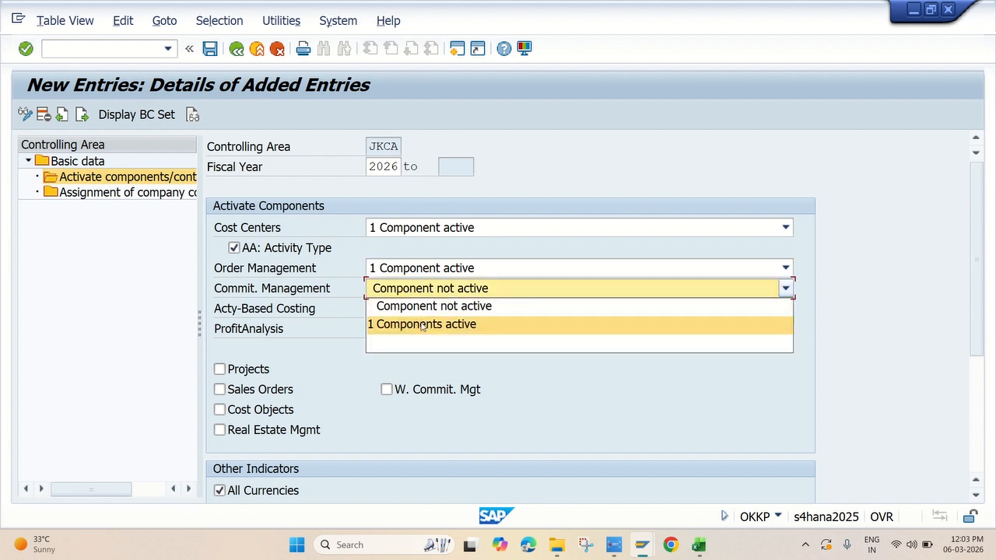
left_click(421, 325)
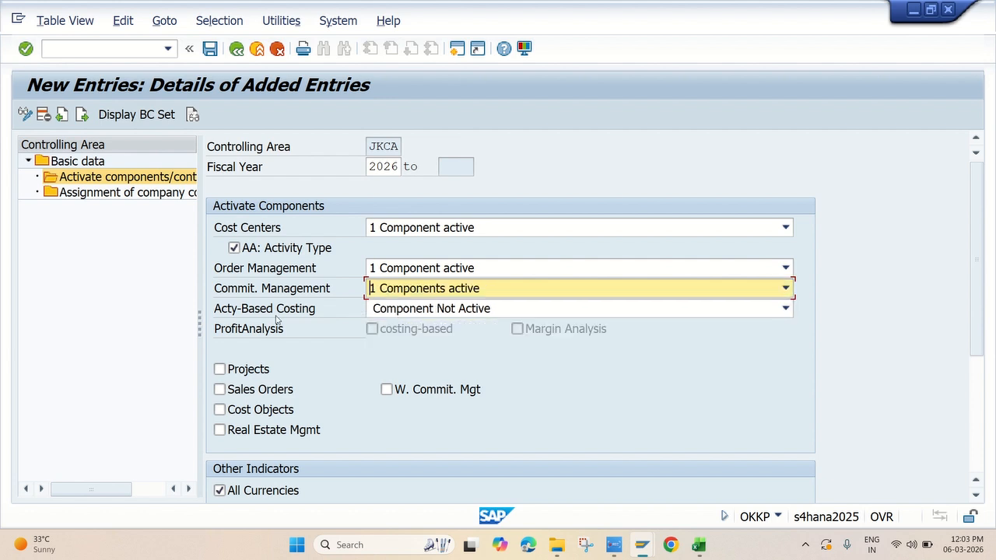
Enable Projects, Sales Orders and Cost Objects among controlling area JKCA's active components for fiscal year 2026.
scroll(303, 325, "down", 1)
left_click(257, 341)
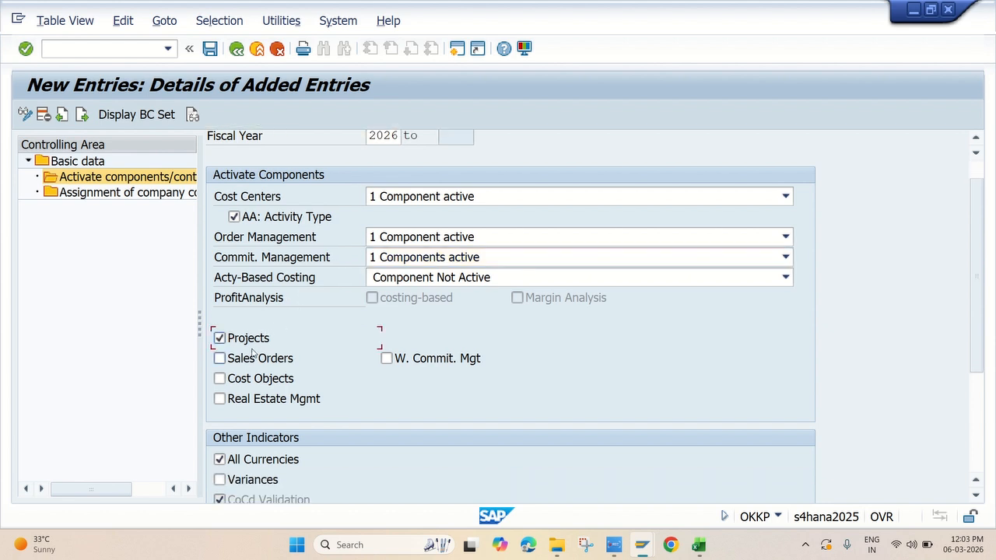
left_click(253, 360)
left_click(252, 379)
scroll(350, 323, "down", 3)
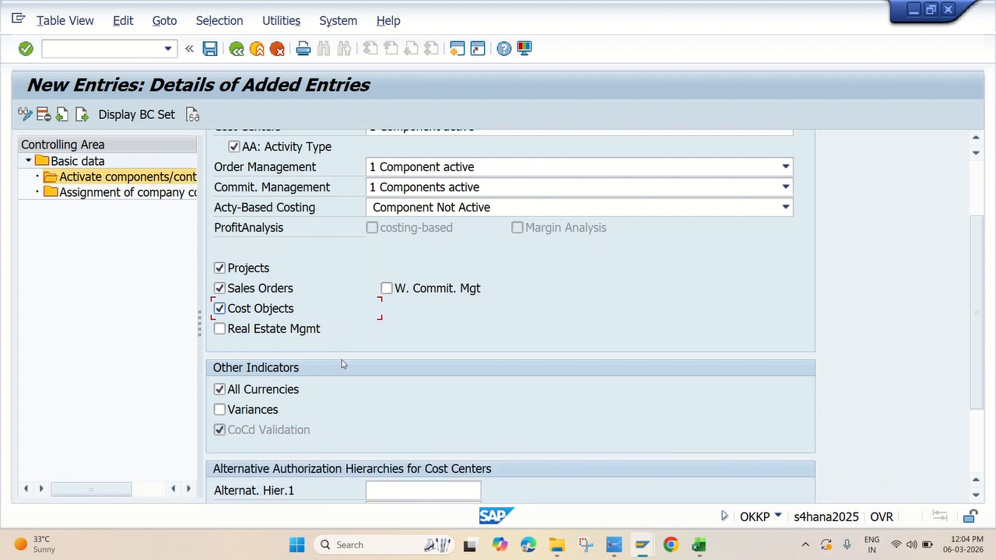
scroll(344, 385, "up", 1)
scroll(346, 389, "up", 3)
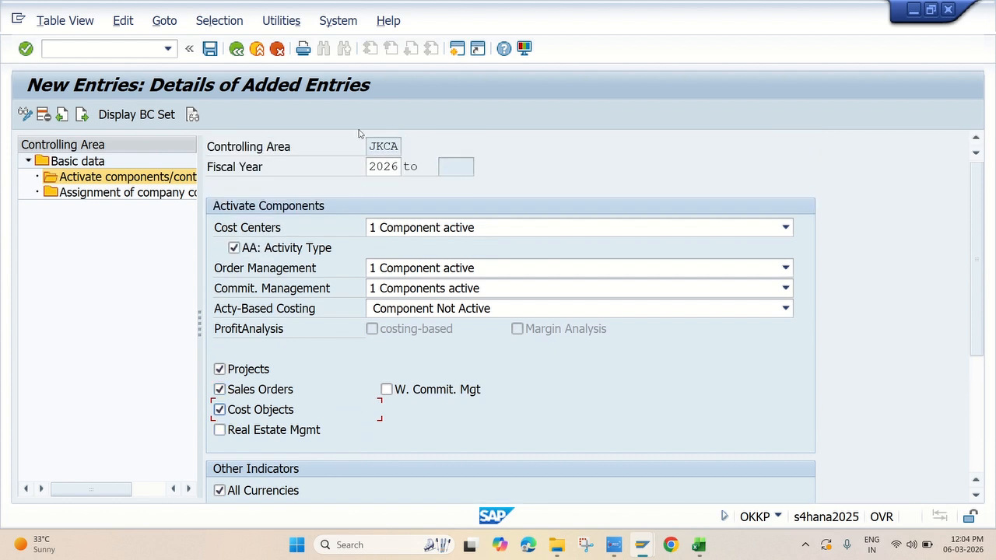
Validate and save the component activation entry, accepting the critical transport notice and closing the message log.
key("Return")
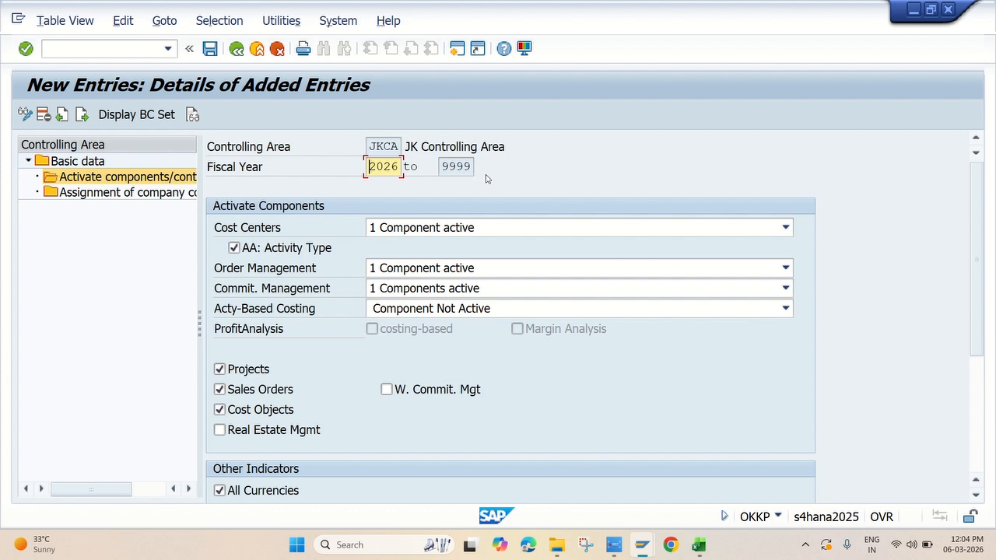
left_click(209, 49)
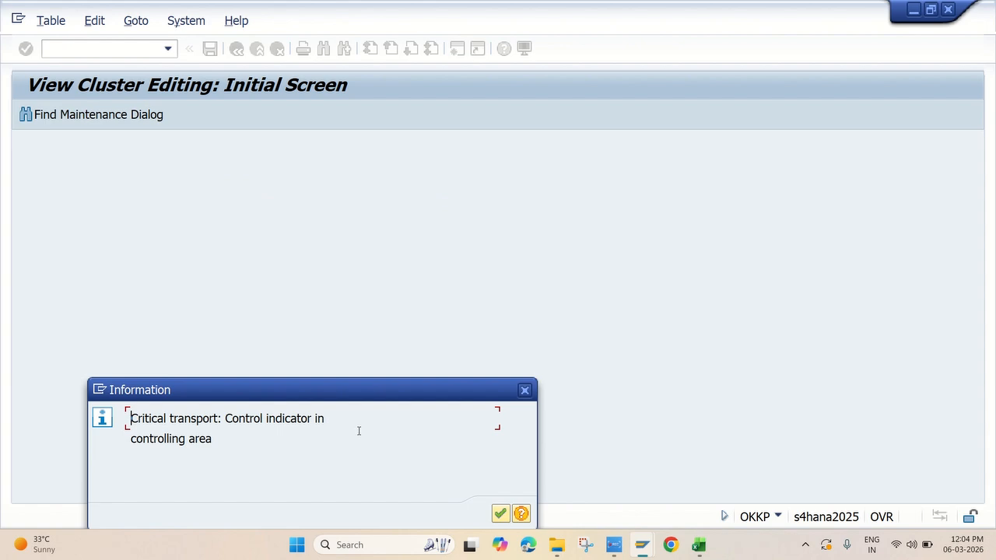
left_click(500, 515)
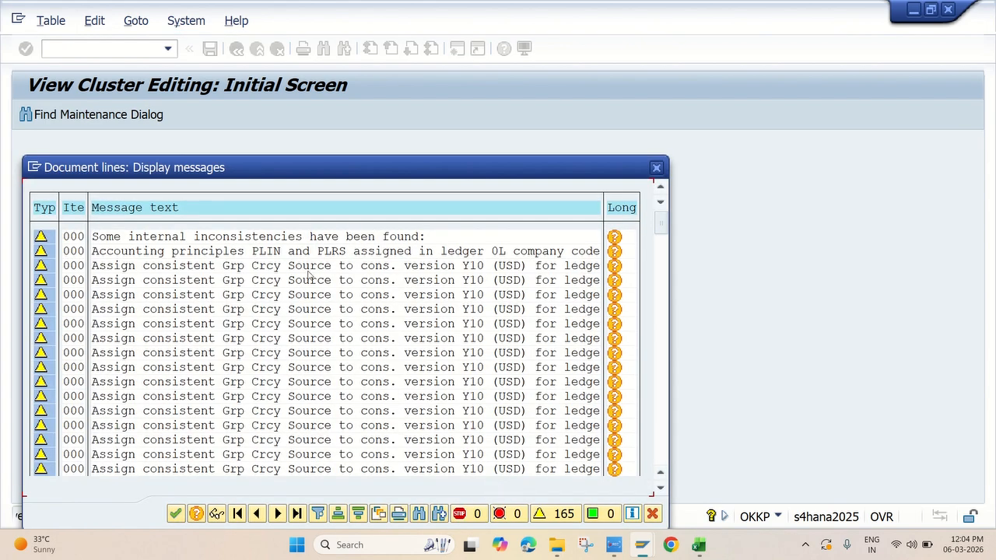
left_click(176, 514)
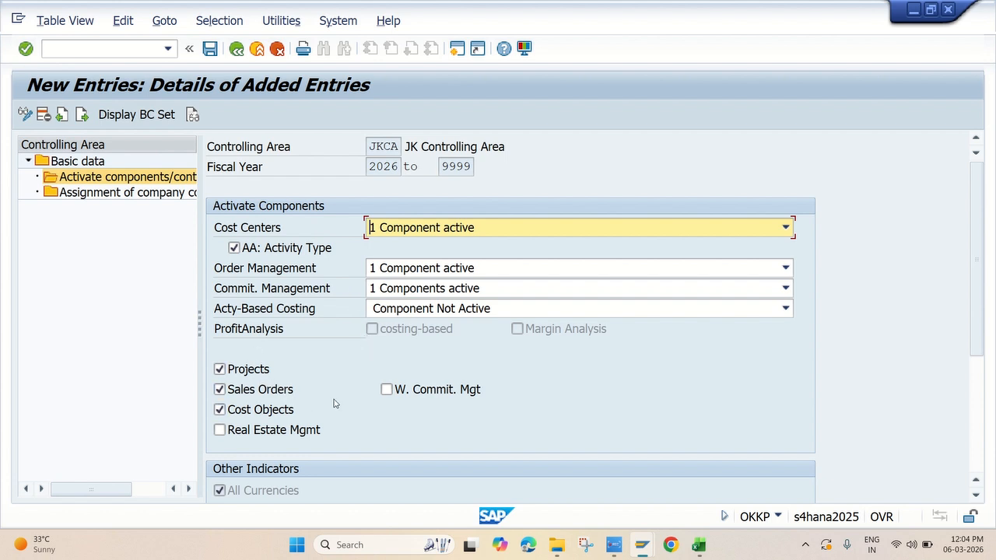
scroll(334, 400, "down", 2)
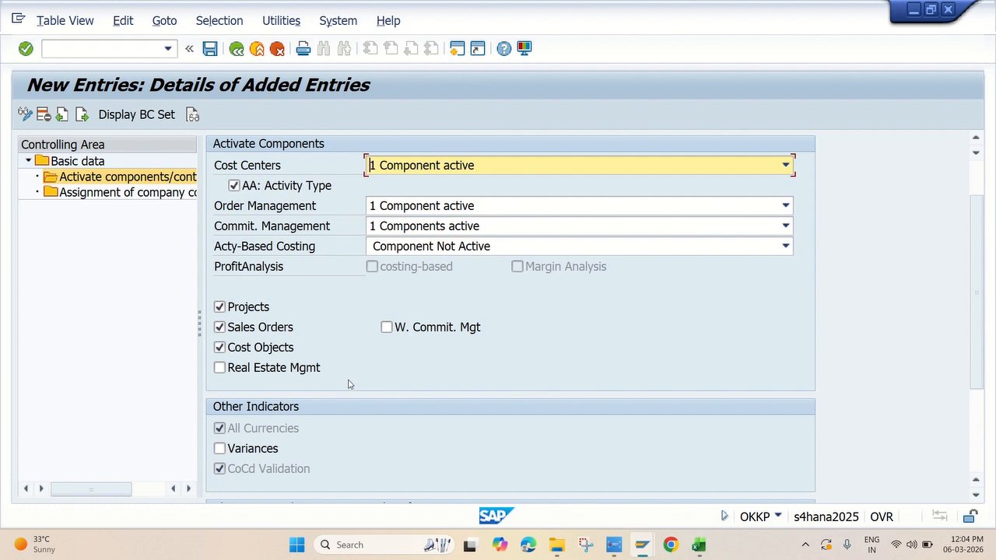
scroll(381, 405, "up", 2)
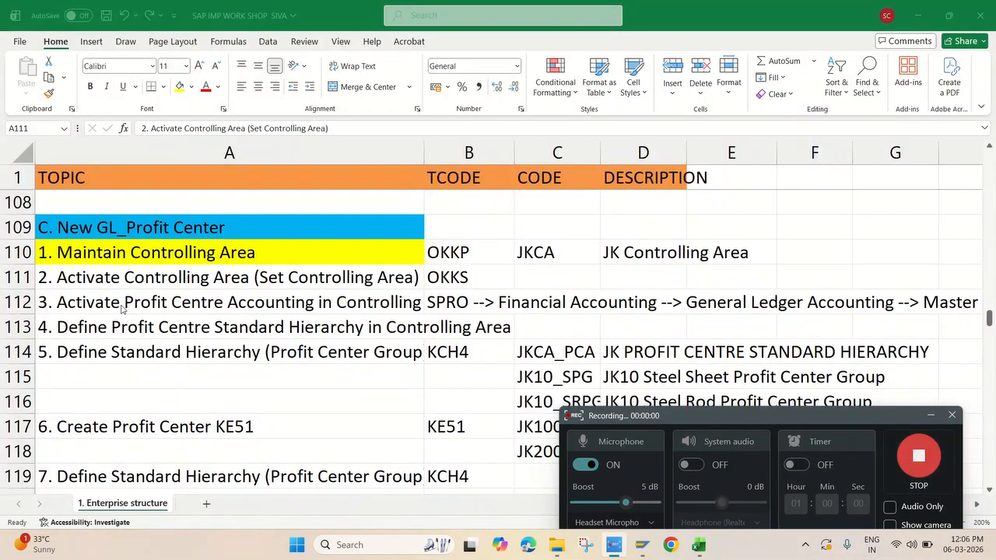
Check the transaction code for topic 2, Activate Controlling Area, in the Excel task list, and return SAP to the Easy Access screen.
left_click(129, 289)
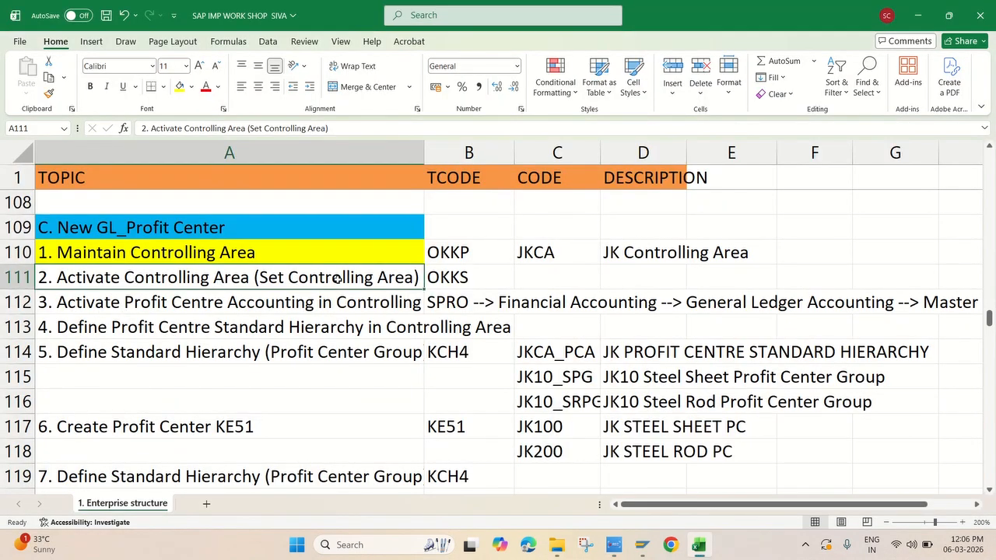
left_click(473, 284)
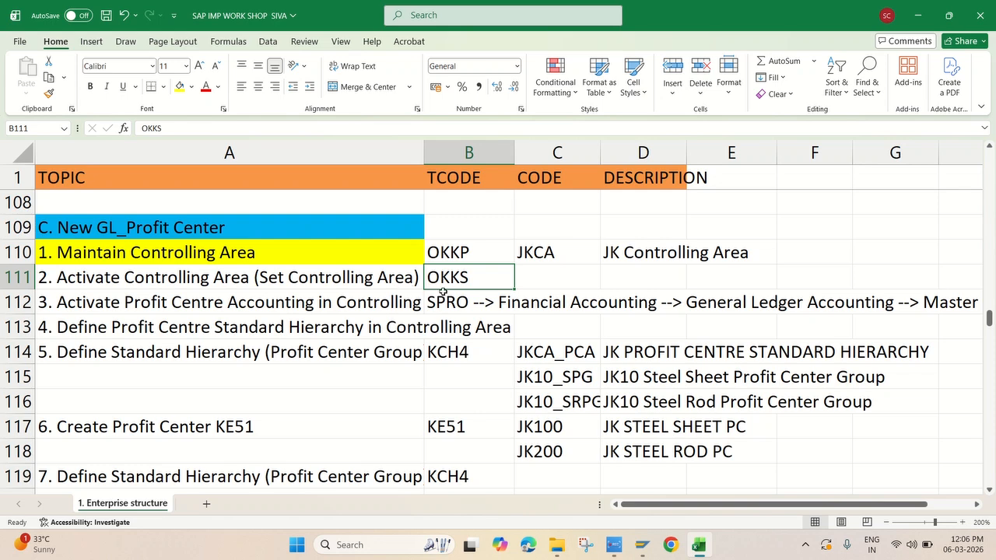
key("alt+Tab")
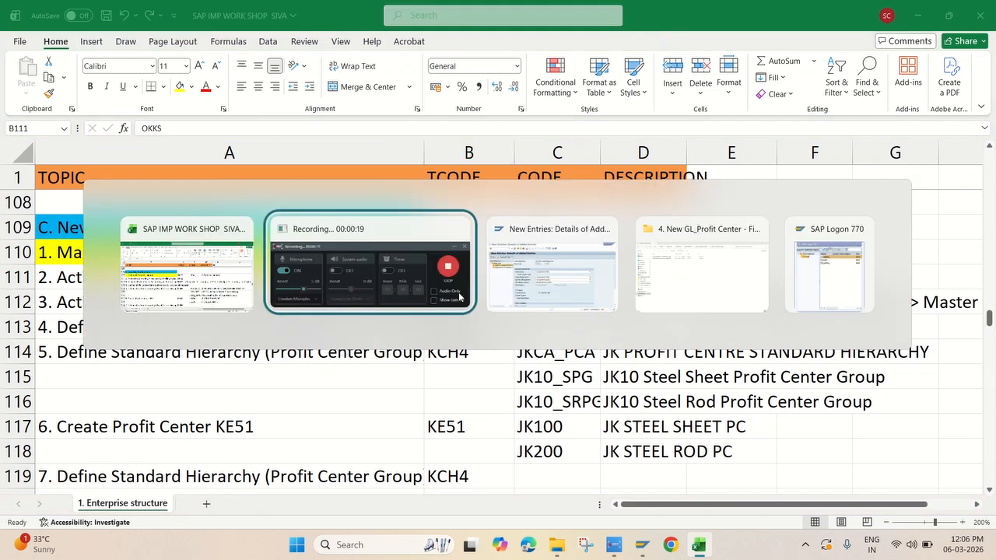
key("alt+Tab")
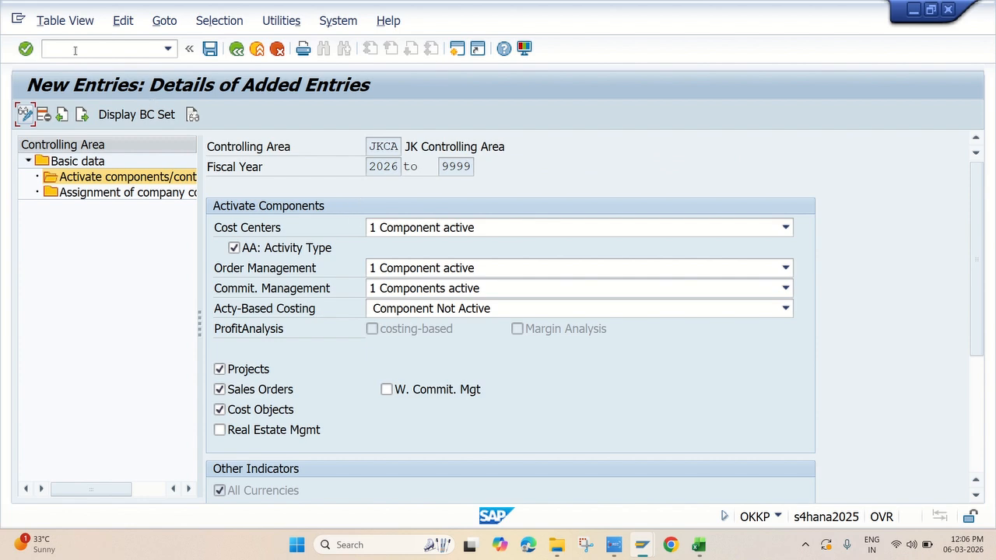
left_click(74, 49)
type("/n")
key("Return")
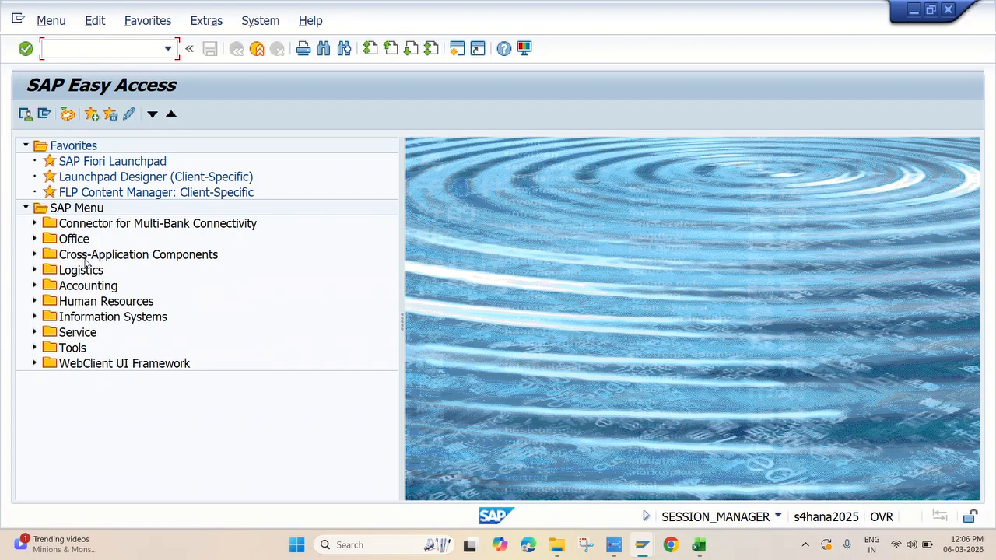
Open Set Controlling Area from the Profit Centers master records under Accounting, Financial Accounting, General Ledger.
left_click(34, 286)
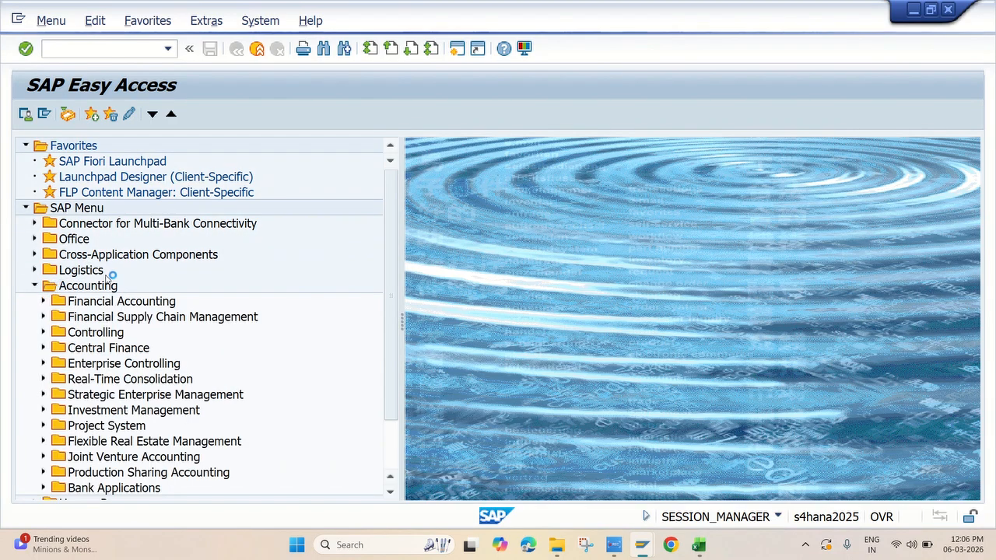
scroll(102, 277, "down", 1)
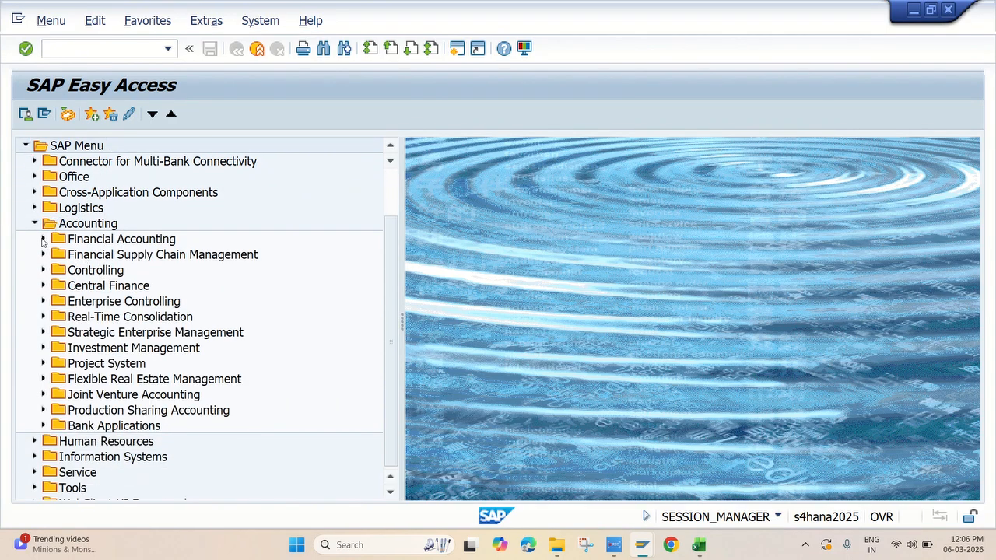
left_click(43, 239)
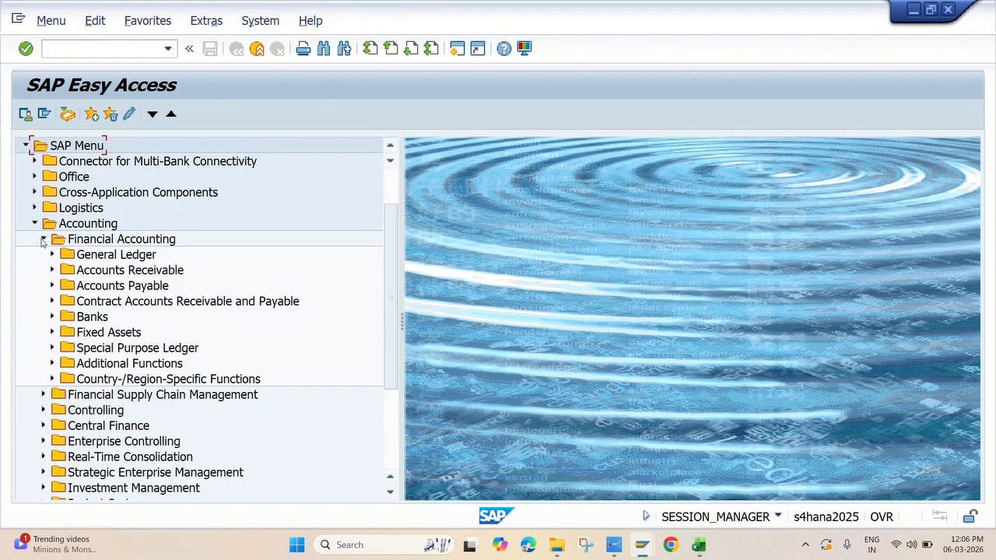
left_click(52, 255)
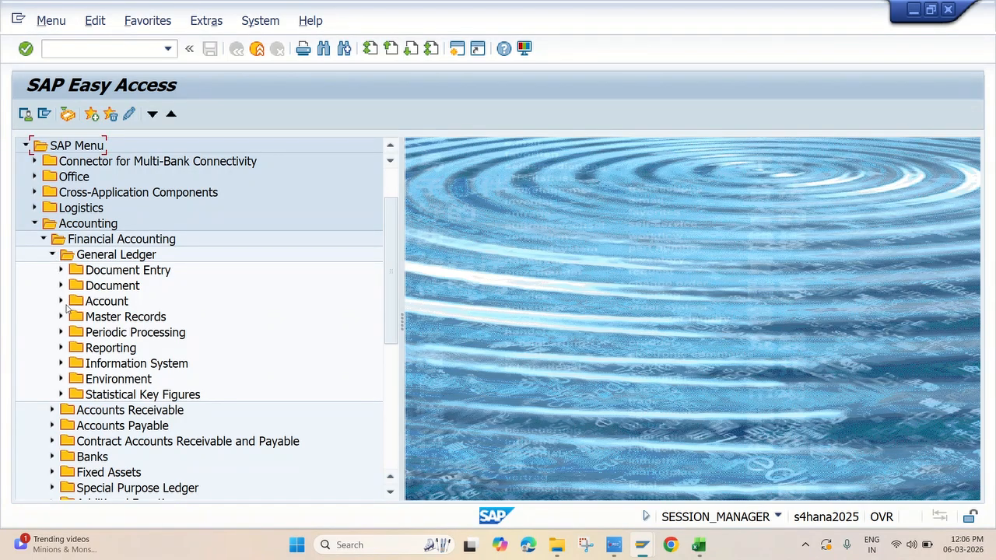
left_click(61, 316)
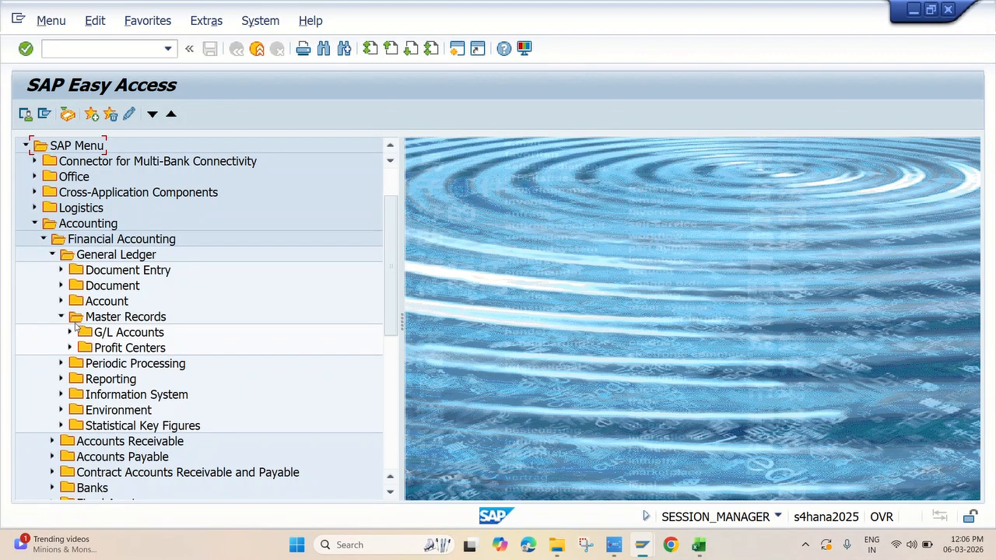
left_click(70, 347)
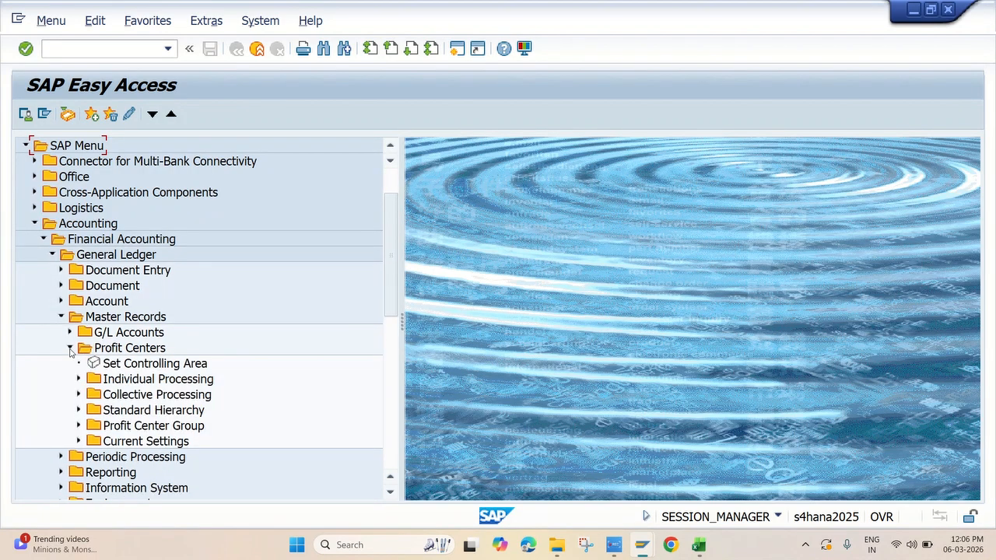
double_click(113, 367)
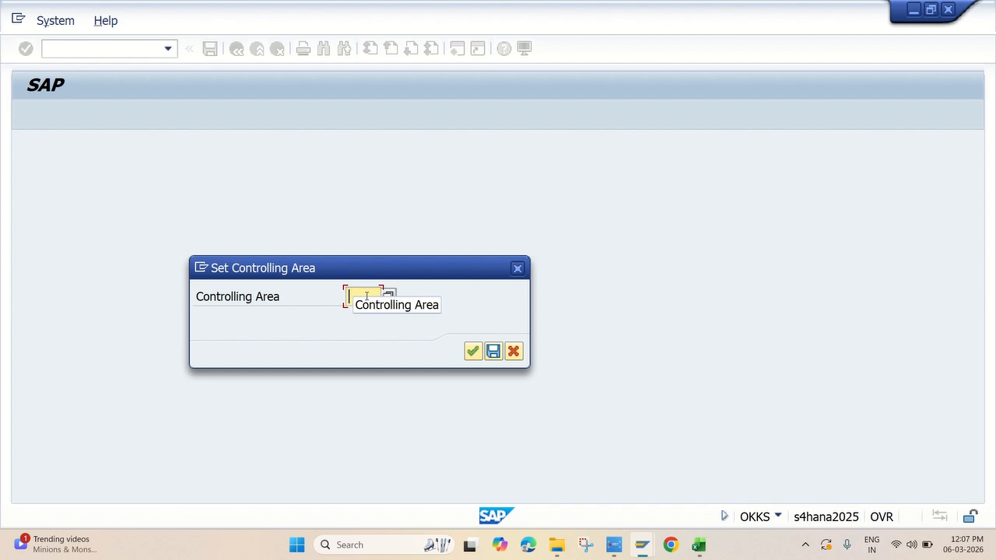
Set JKCA as the current controlling area and confirm it.
type("JK")
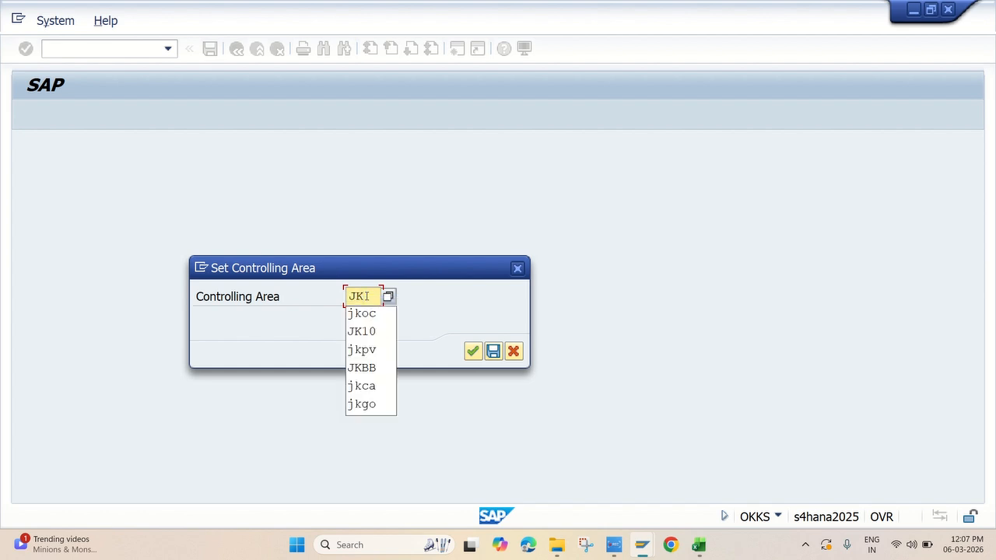
type("CA")
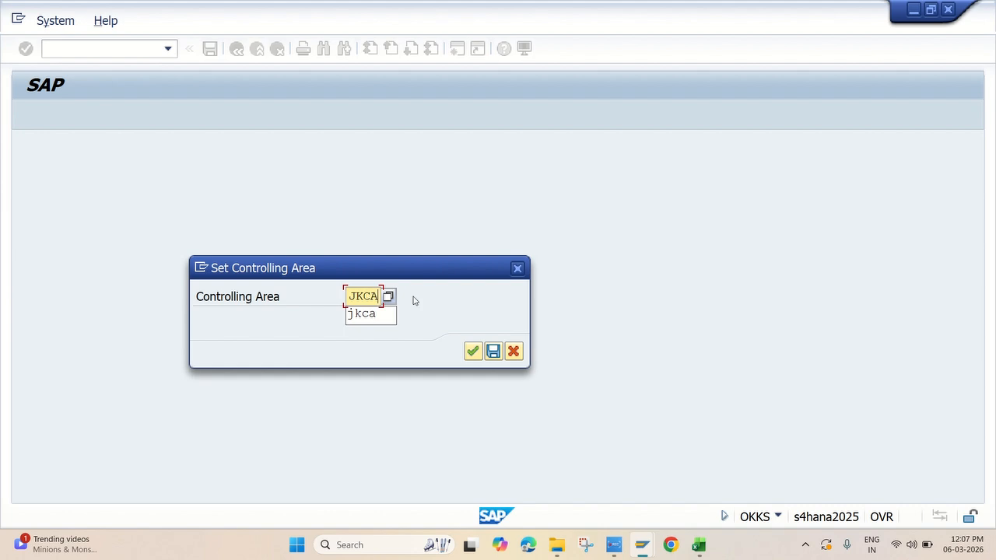
left_click(470, 352)
left_click(471, 352)
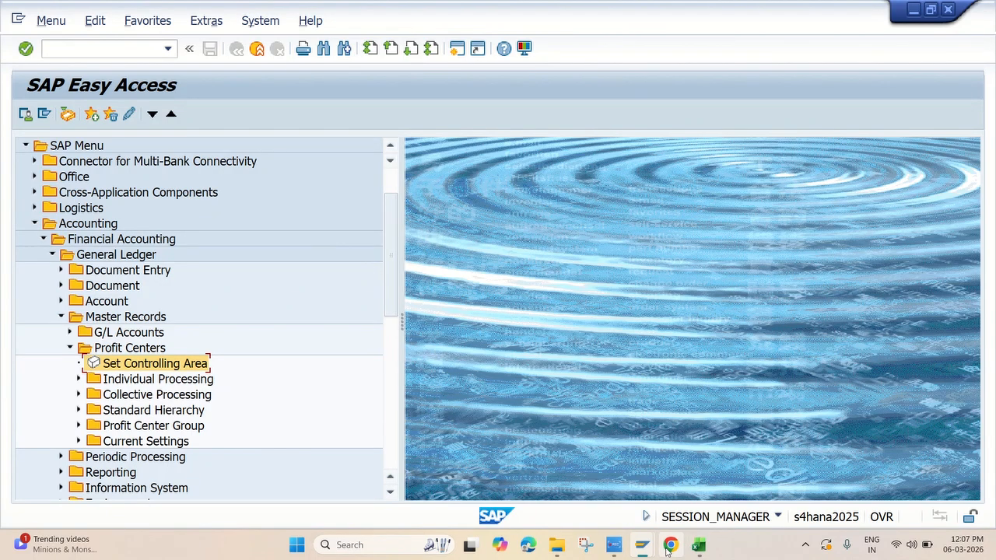
Fill the topic 3 cell in the Excel task list with yellow and switch to SAP's Display IMG window.
left_click(614, 545)
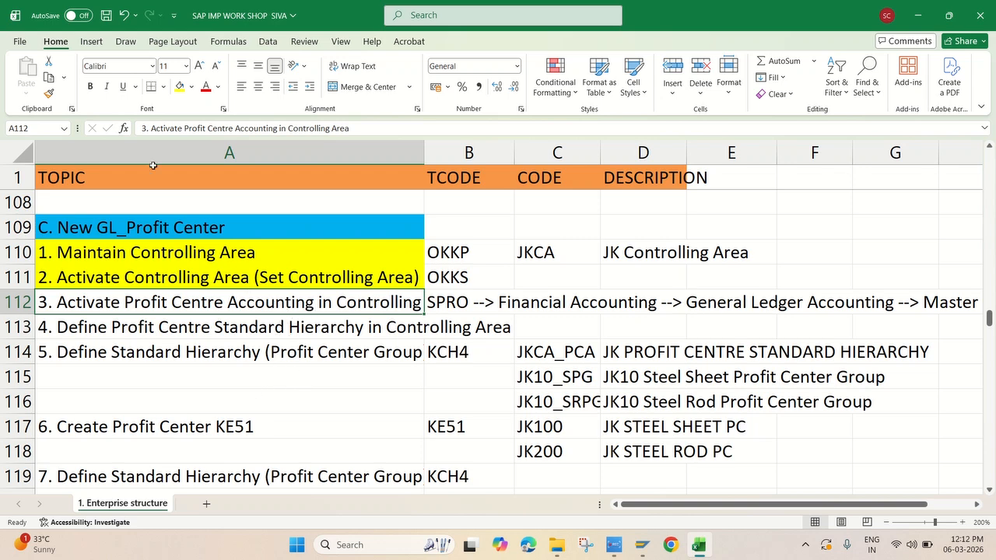
left_click(179, 89)
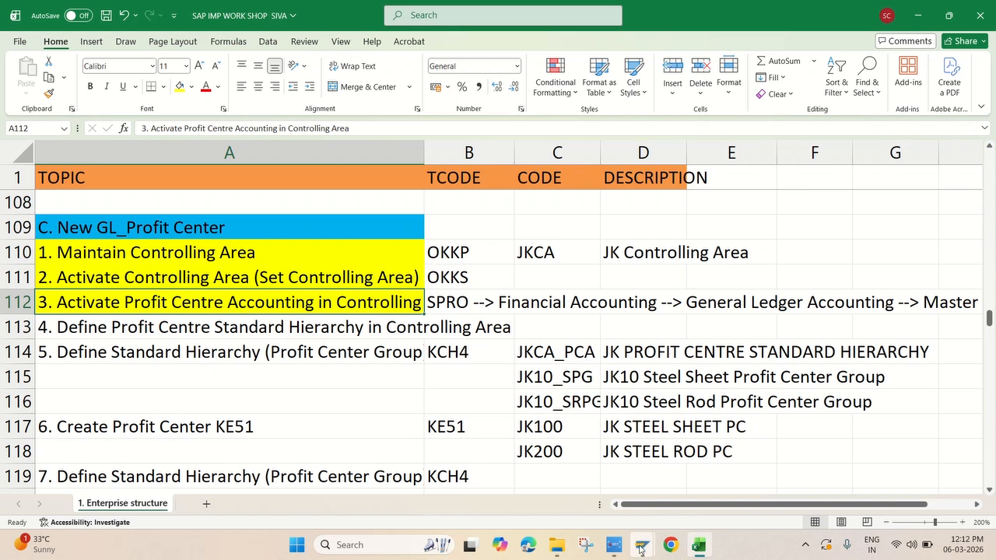
mouse_move(642, 545)
left_click(677, 485)
scroll(147, 209, "up", 1)
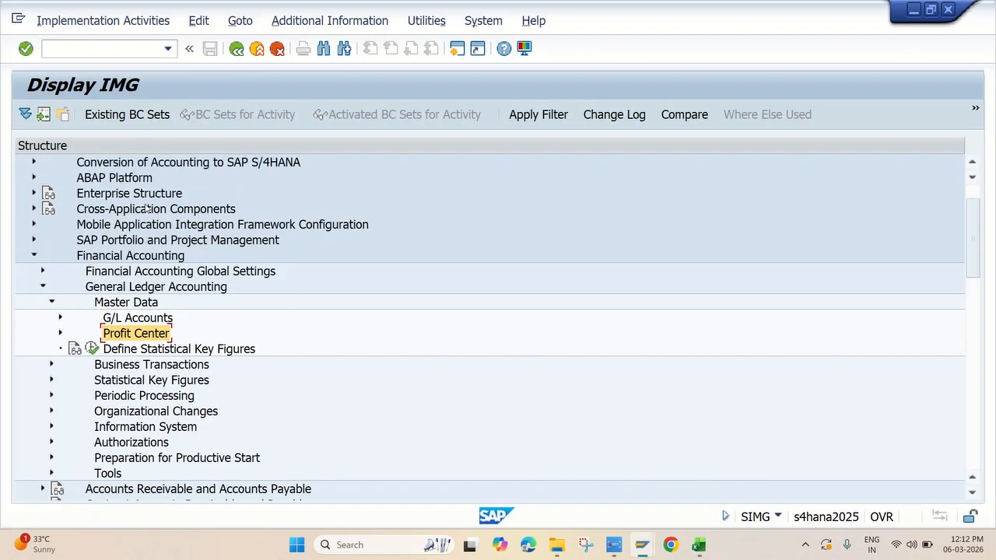
Expand Profit Center under General Ledger Accounting master data and execute Activate Profit Center Accounting in Controlling Area.
scroll(129, 210, "down", 1)
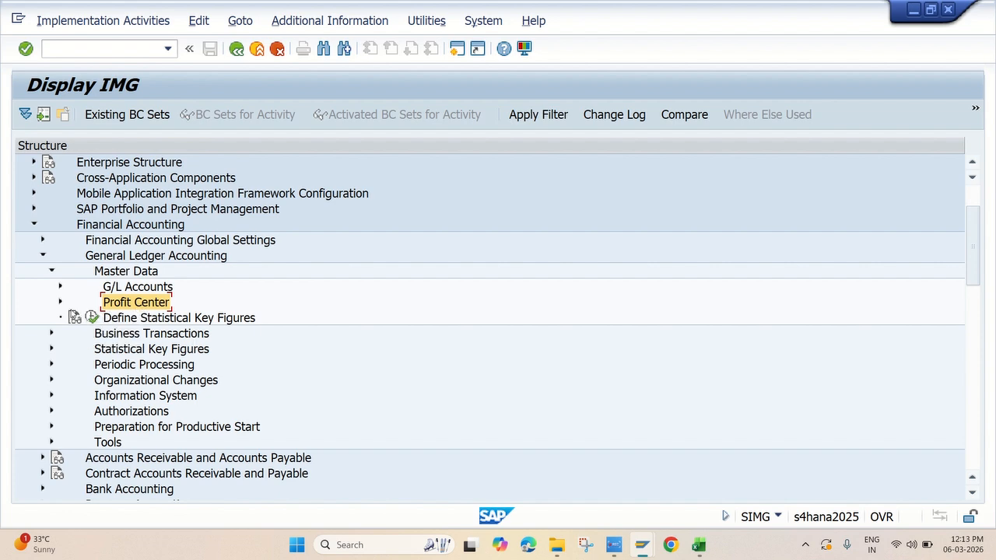
left_click(61, 302)
scroll(155, 249, "up", 1)
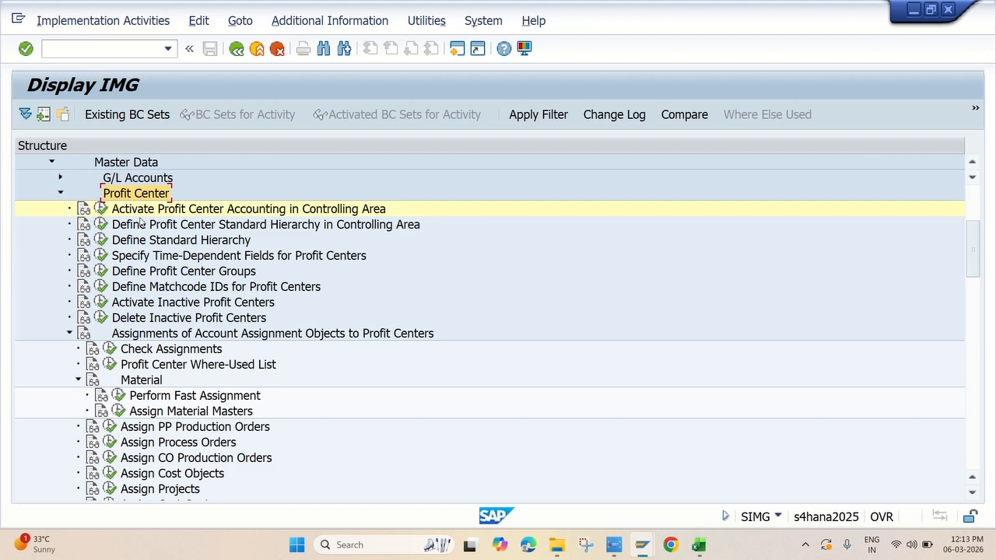
left_click(101, 210)
left_click(102, 210)
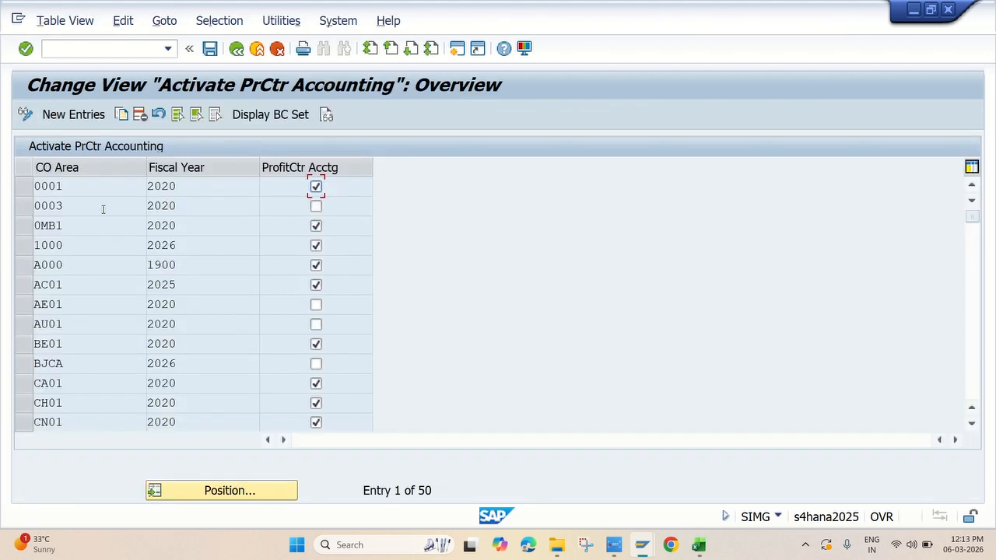
Locate controlling area JKCA, activate profit center accounting for it, and save to the JK Group Implementation Project customizing request.
left_click(226, 490)
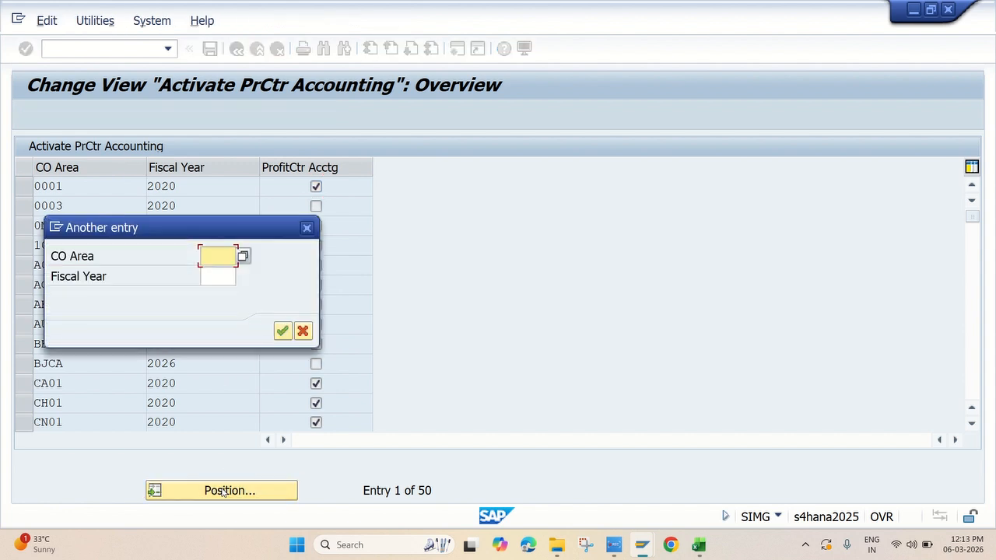
type("JKCA")
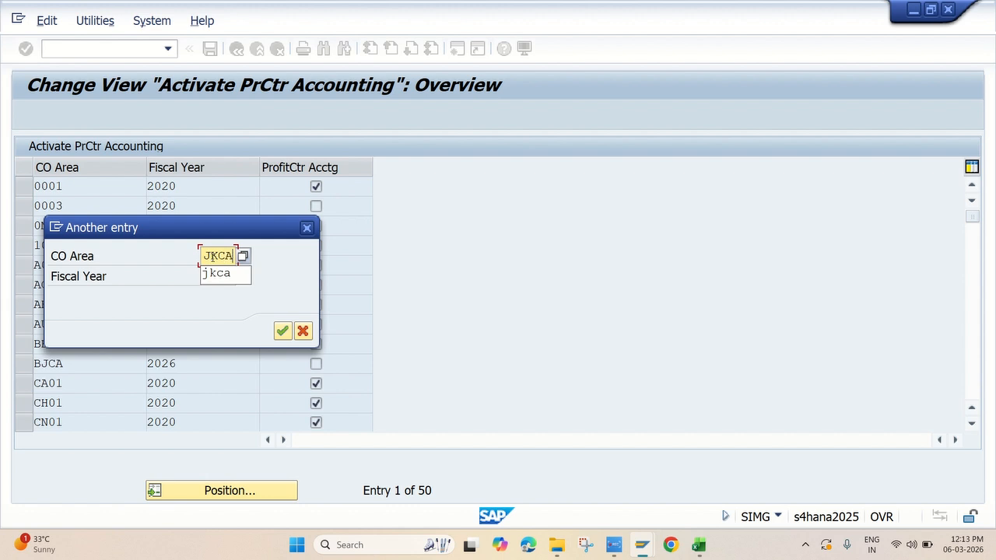
left_click(282, 333)
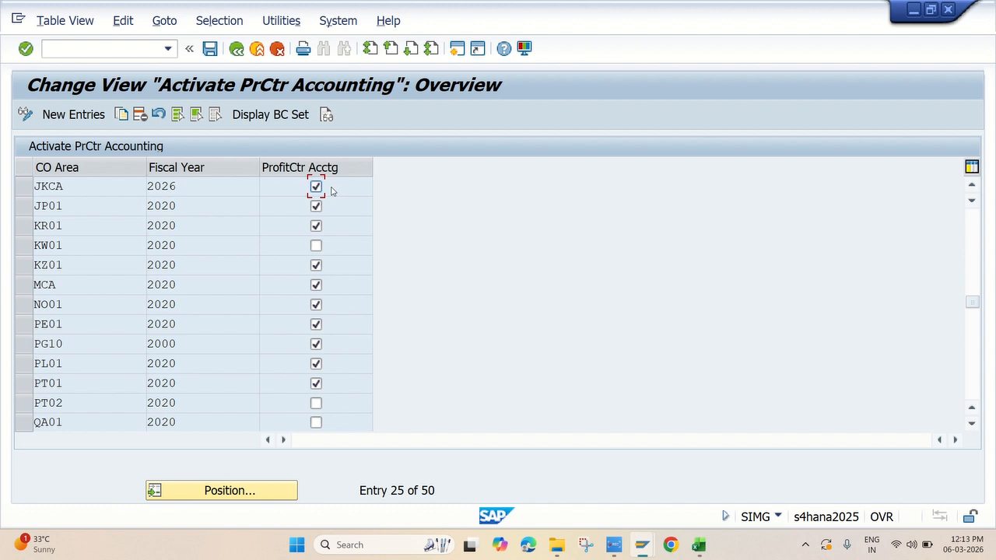
left_click(213, 52)
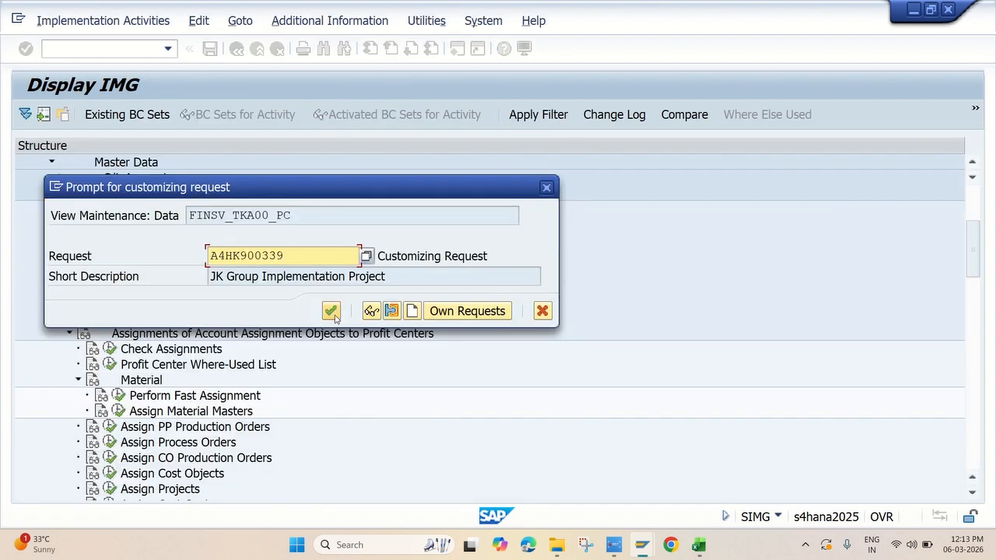
left_click(331, 311)
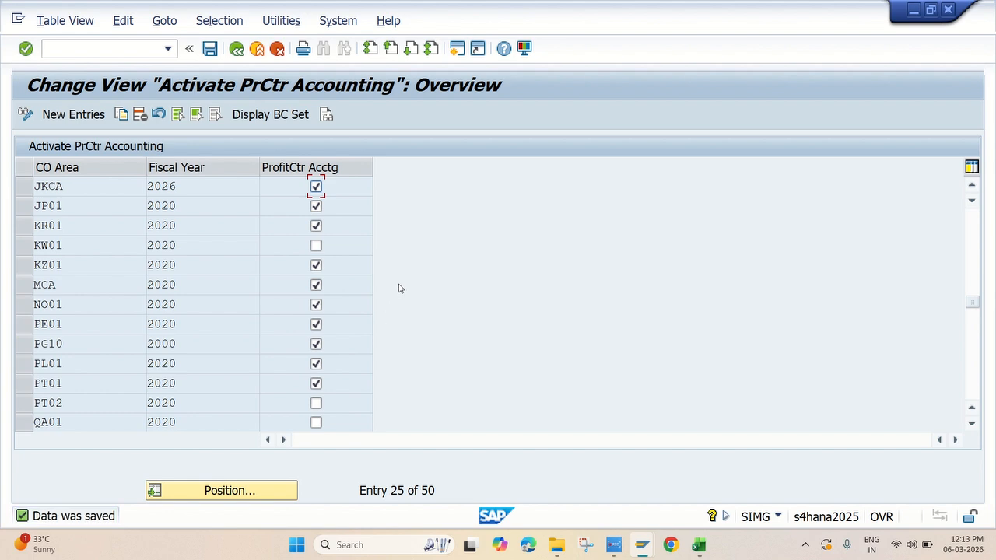
Switch to SAP's Display IMG window and execute Define Profit Center Standard Hierarchy in Controlling Area.
left_click(614, 545)
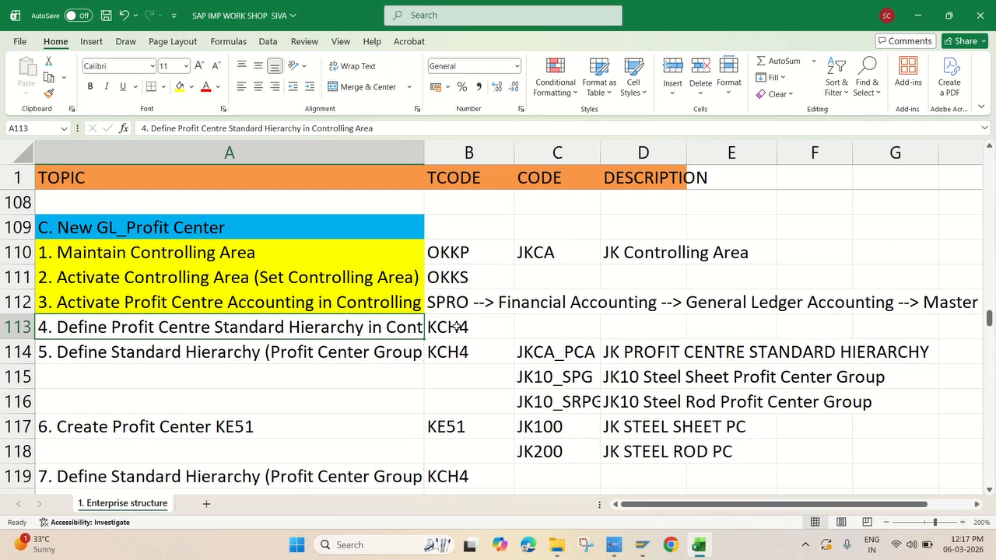
left_click(642, 545)
left_click(676, 486)
scroll(164, 227, "up", 2)
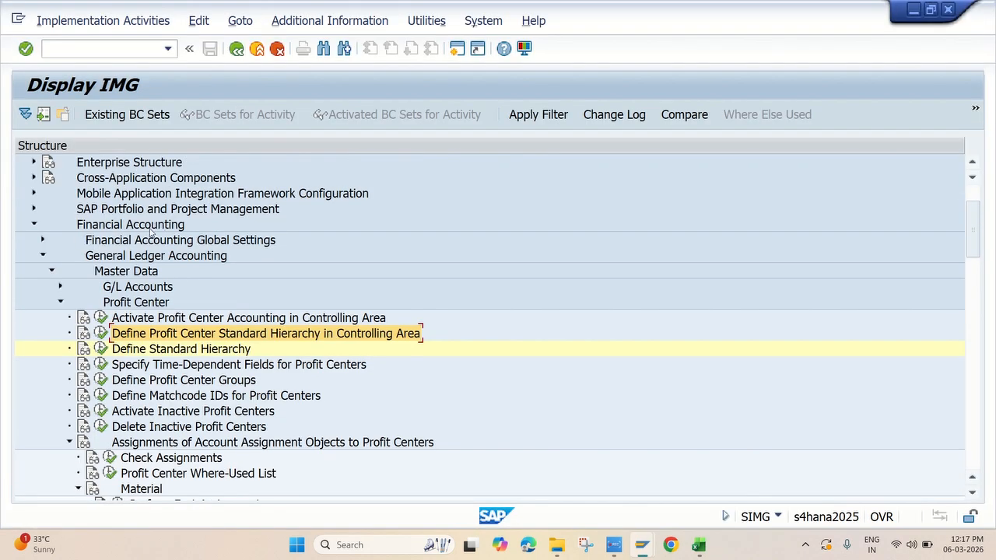
scroll(189, 282, "down", 1)
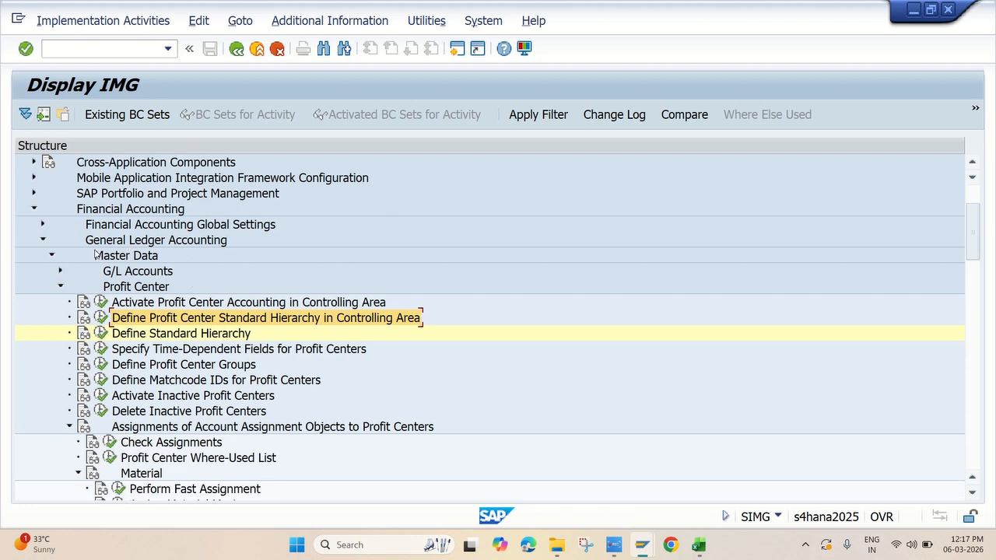
scroll(166, 287, "down", 1)
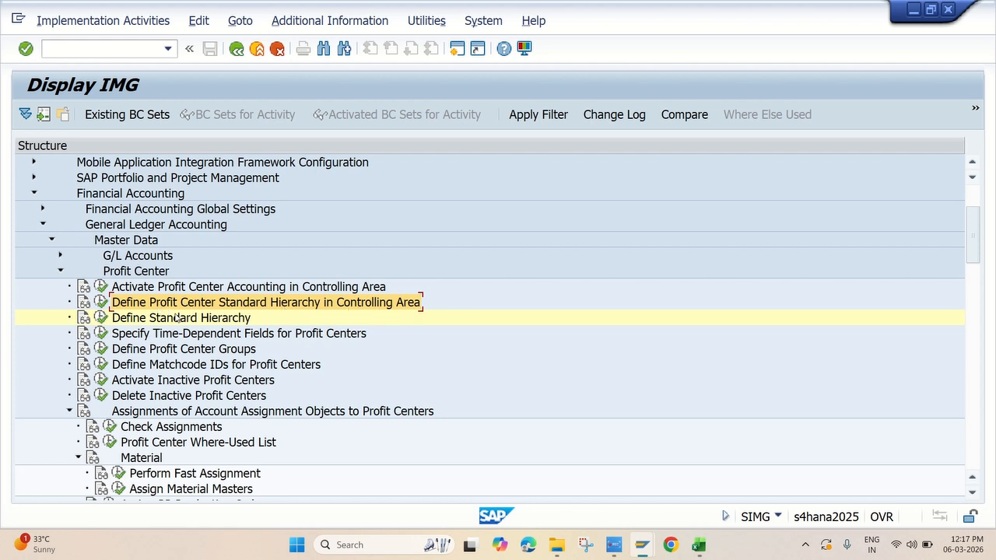
left_click(102, 302)
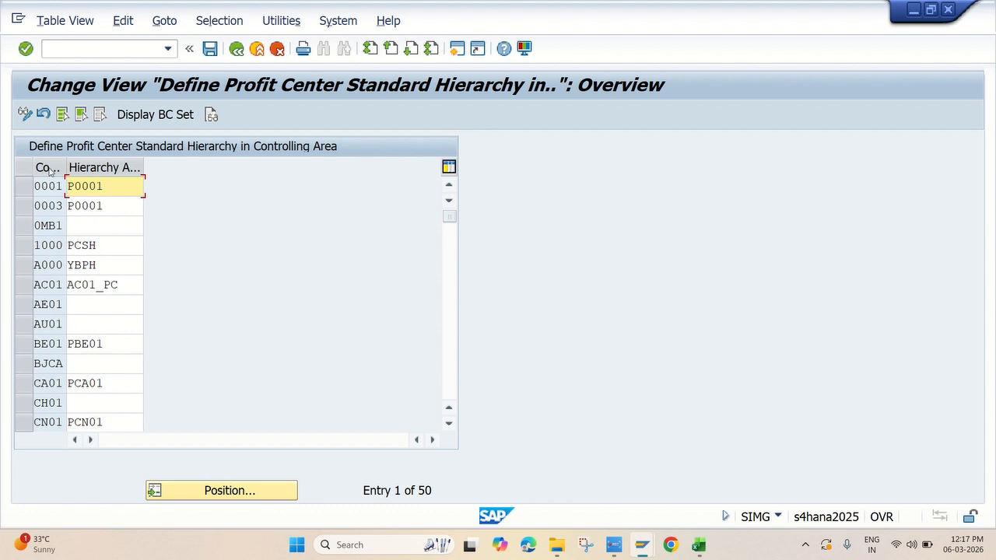
Position the standard hierarchy table on the entry for controlling area JKCA.
left_click(185, 488)
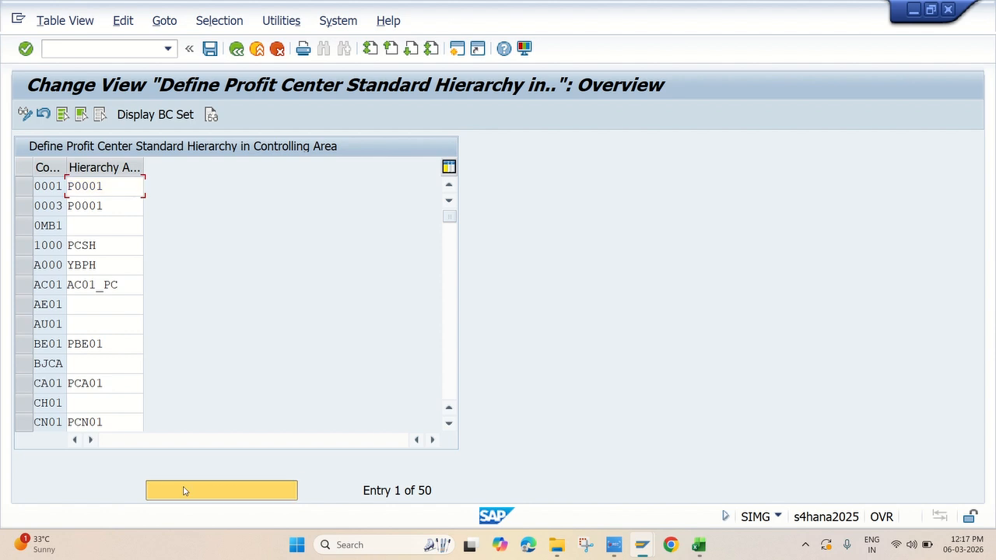
type("J")
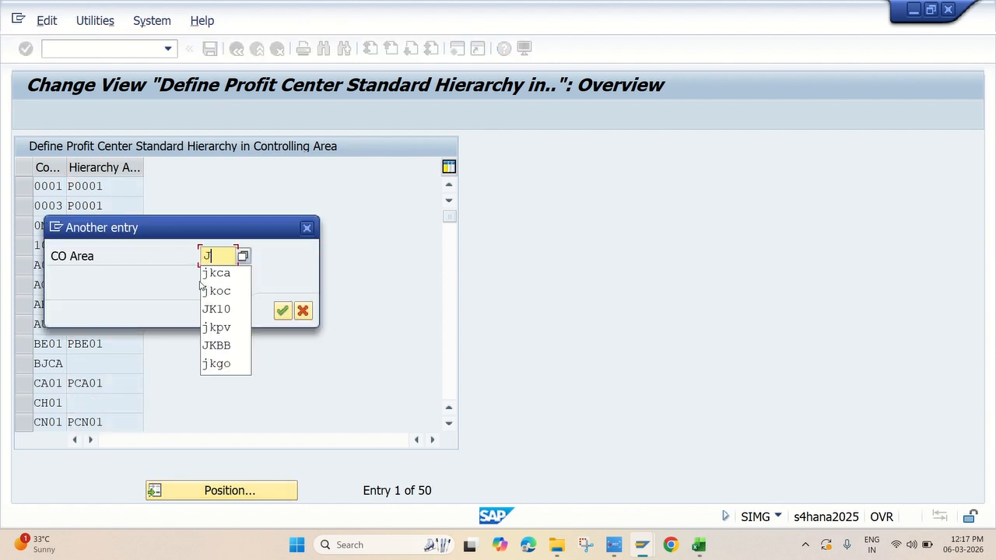
type("KC")
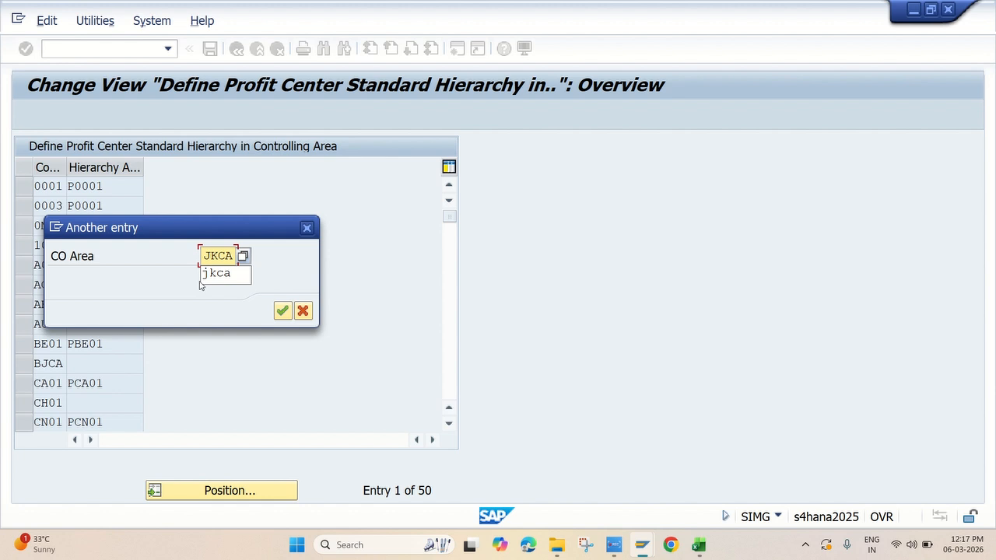
type("A")
key("Return")
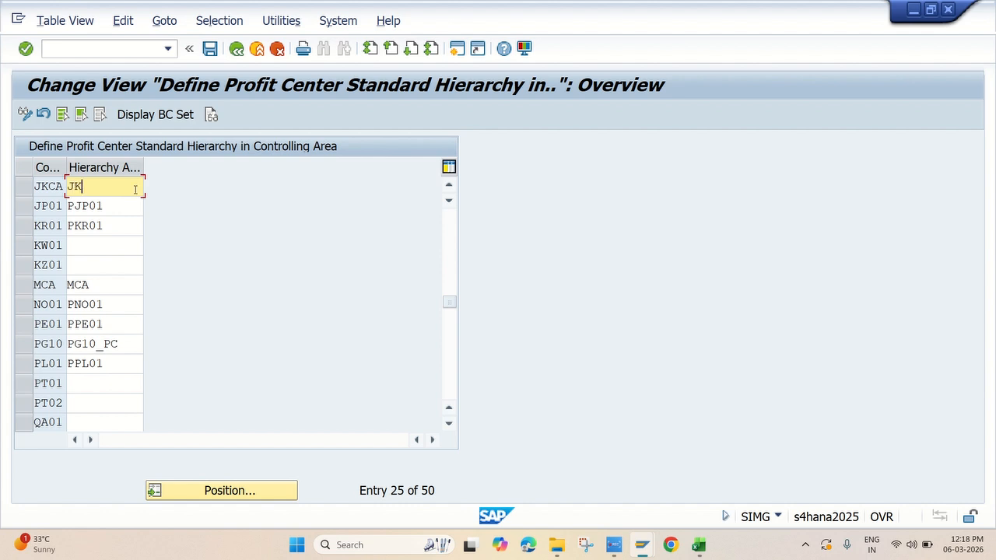
type("A")
Set the hierarchy area of JKCA to JKCA_PCA and save to the JK Group Implementation Project customizing request.
type("CA")
left_click(210, 49)
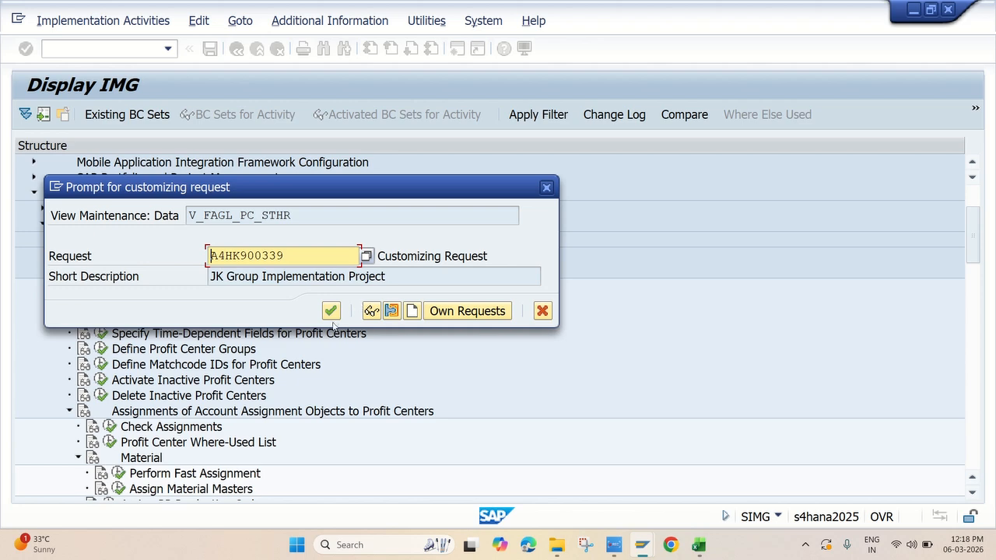
left_click(331, 313)
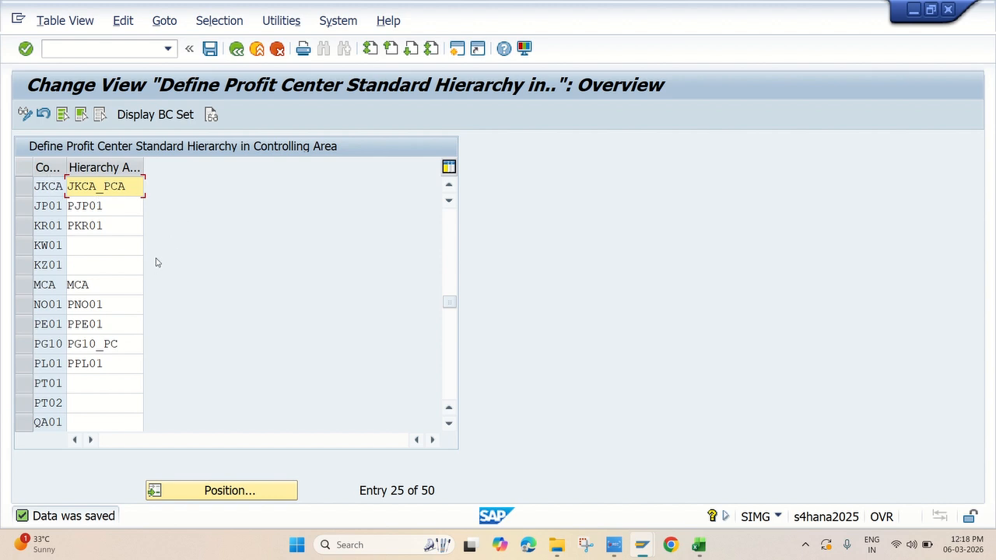
Return to the IMG structure in SAP and execute the Define Standard Hierarchy activity under Profit Center.
left_click(614, 544)
left_click(905, 457)
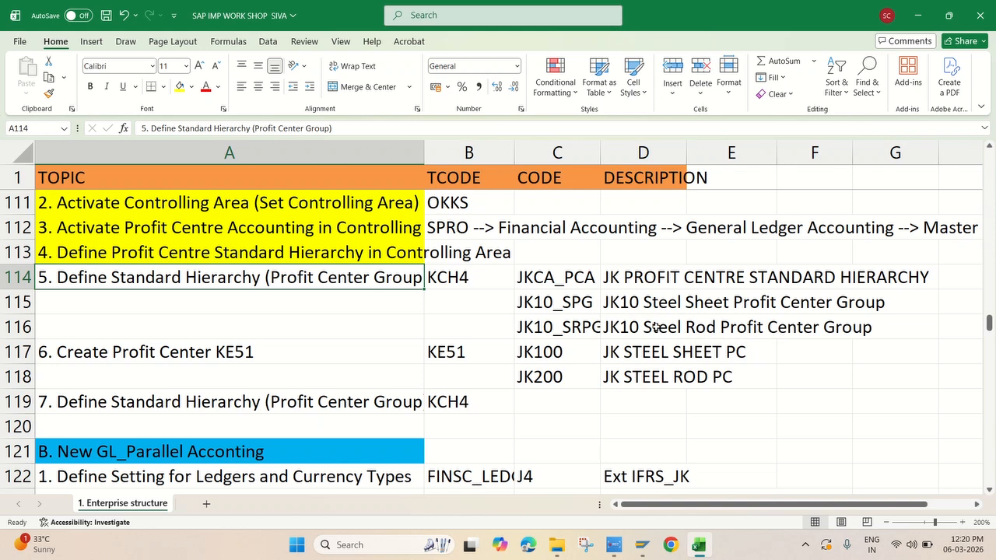
key("alt+Tab")
key("alt+Tab")
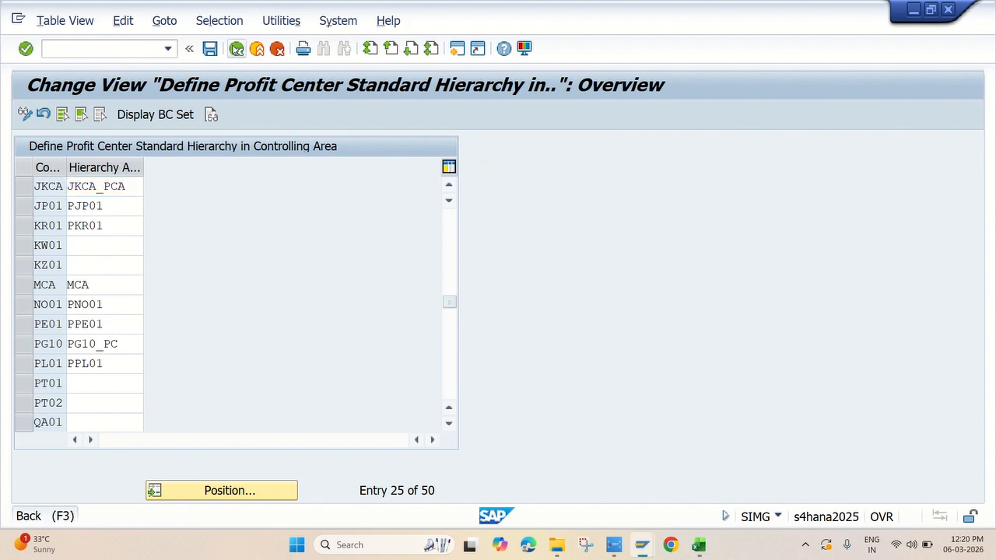
left_click(235, 49)
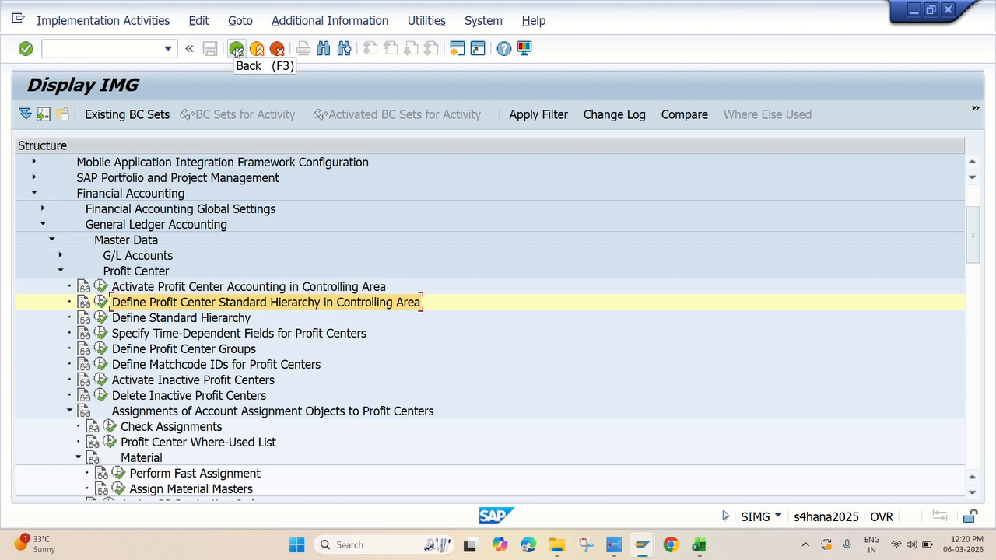
left_click(145, 320)
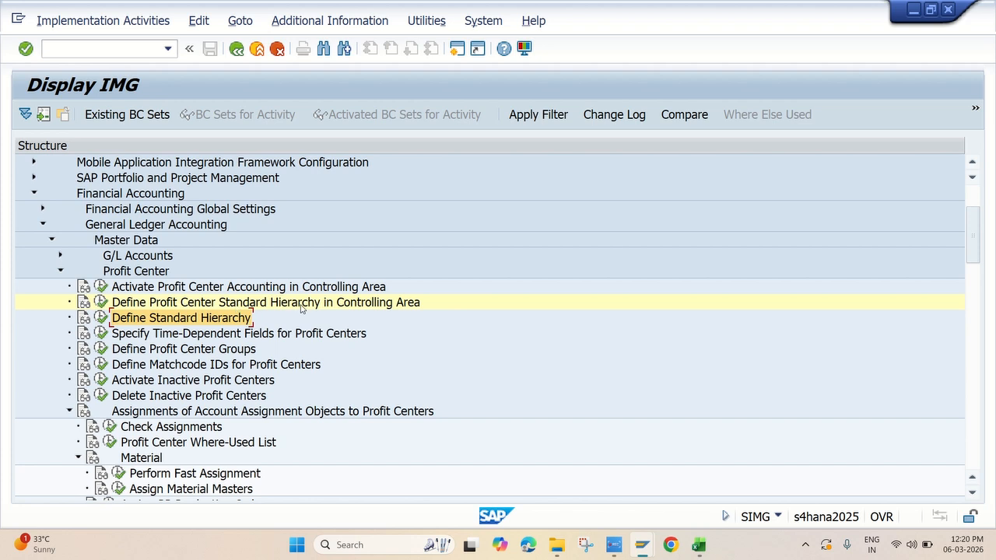
left_click(102, 319)
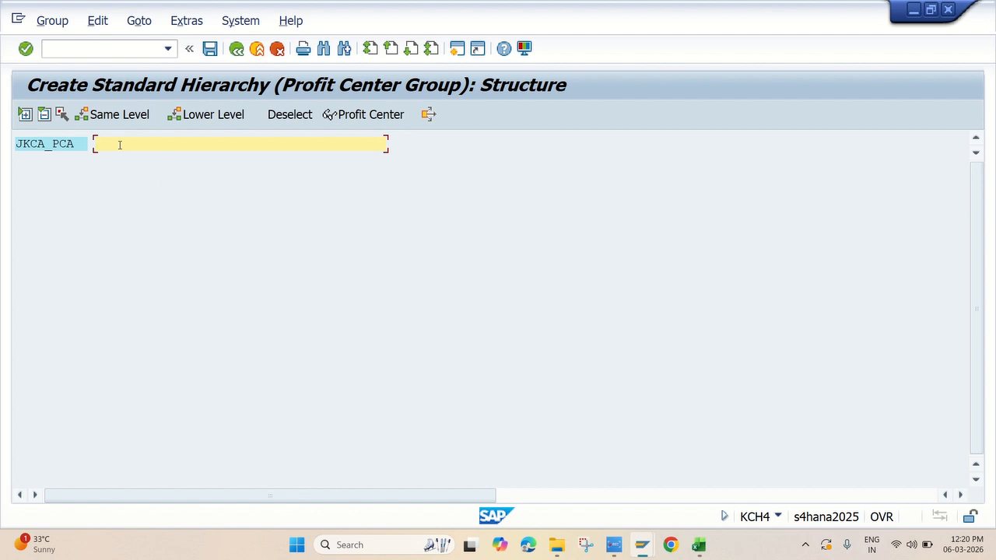
Copy "JK PROFIT CENTRE STANDARD HIERARCHY" from the Excel task list into SAP as JKCA_PCA's description, ending it with "##".
key("alt+Tab")
key("Tab")
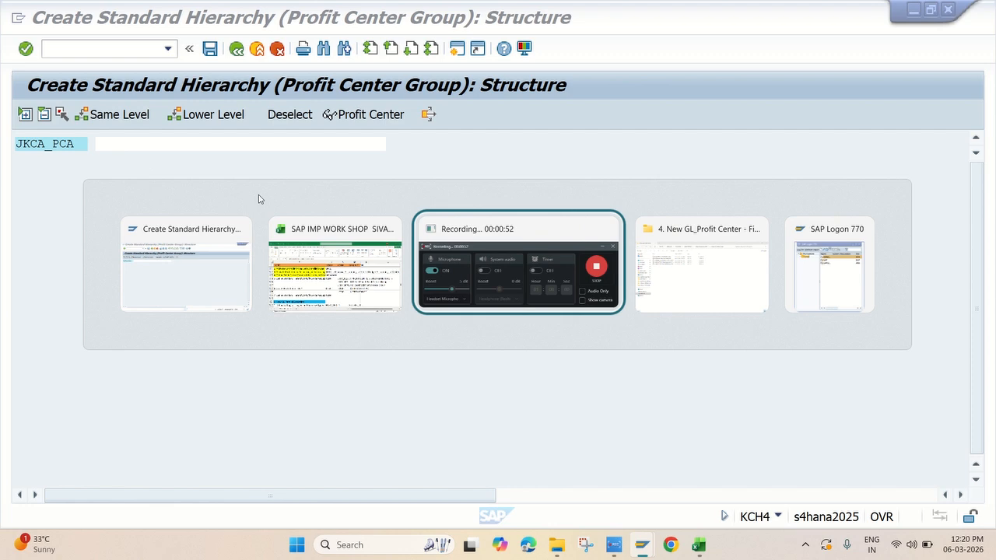
left_click(338, 233)
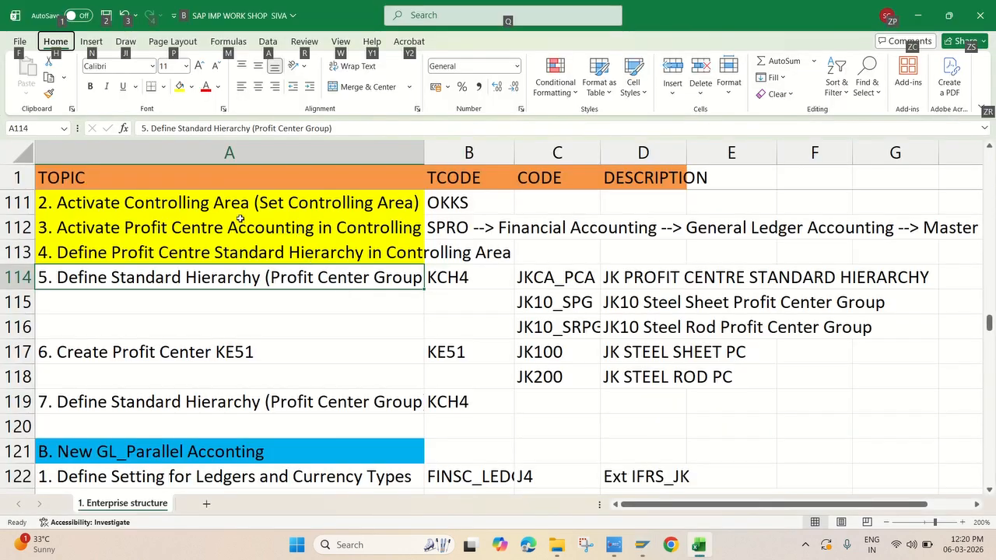
left_click(674, 283)
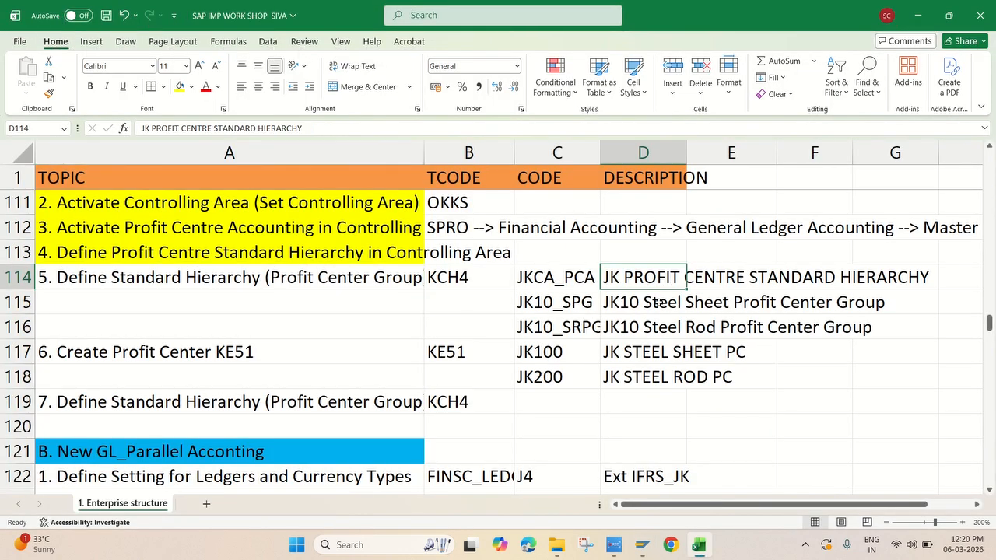
key("alt+Tab")
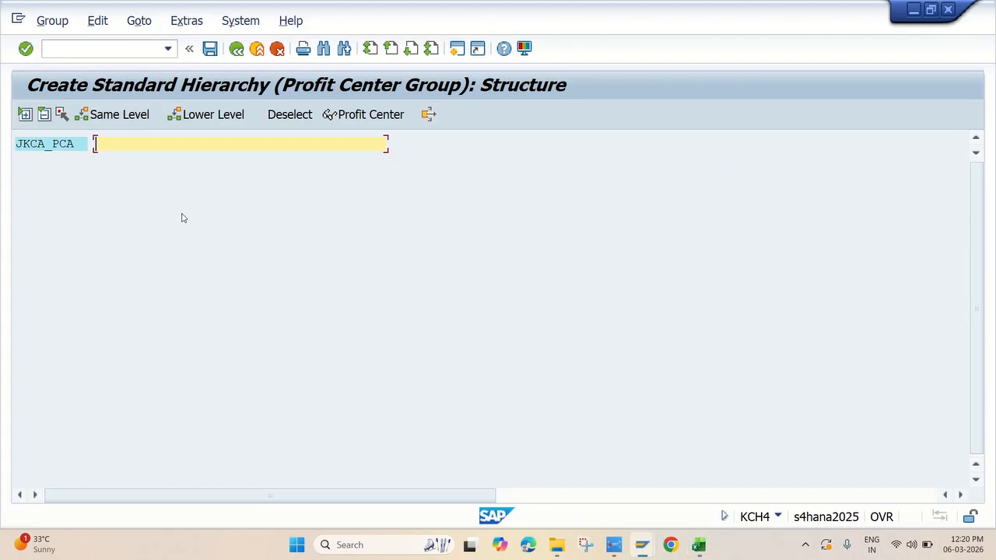
type("JK PROFIT CENTRE STANDARD HIERARCHY")
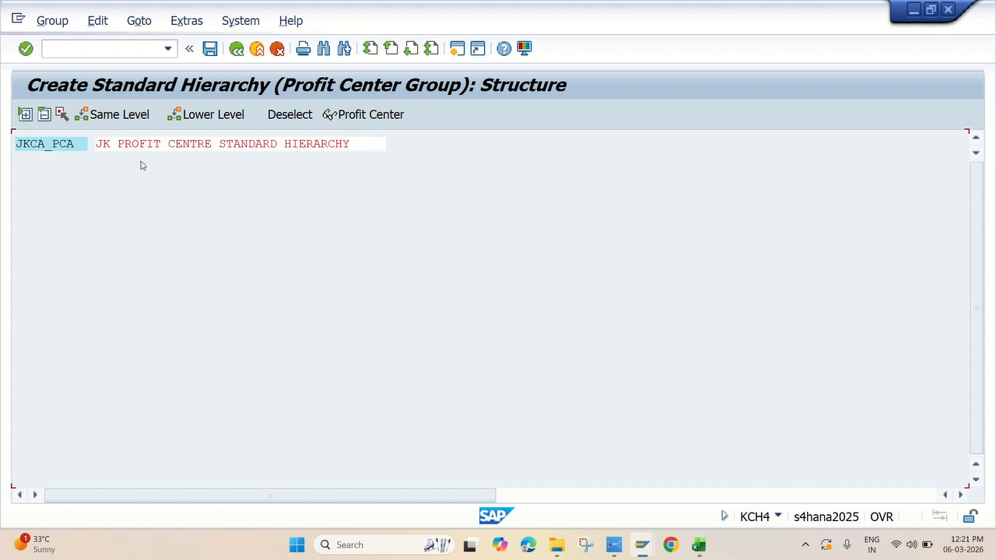
type("##")
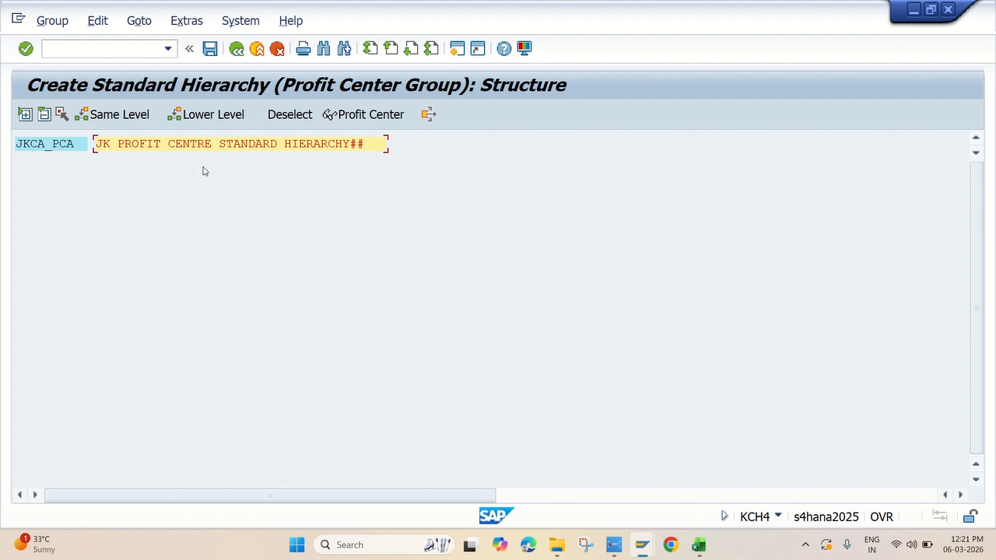
Insert profit center group JK10_SPG one level below JKCA_PCA.
left_click(72, 147)
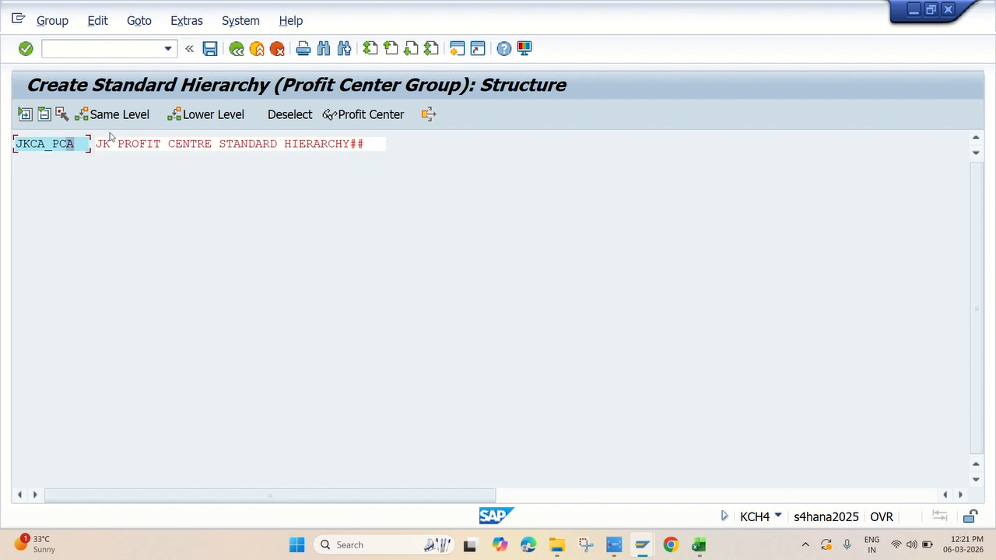
left_click(211, 116)
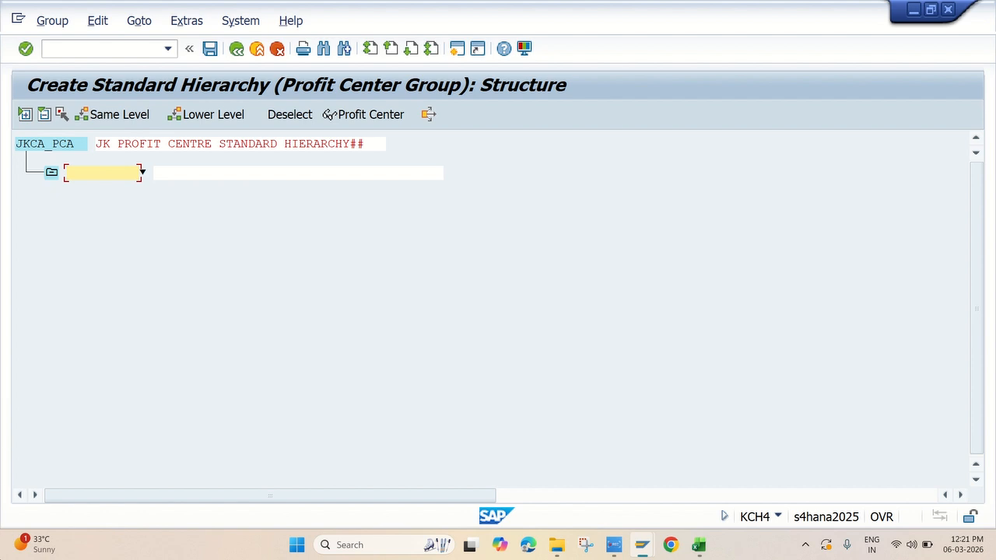
type("JK10_SPG")
Enter "JK10 STEEL PROFIT CENTER GROUP" as the description of group JK10_SPG.
left_click(180, 175)
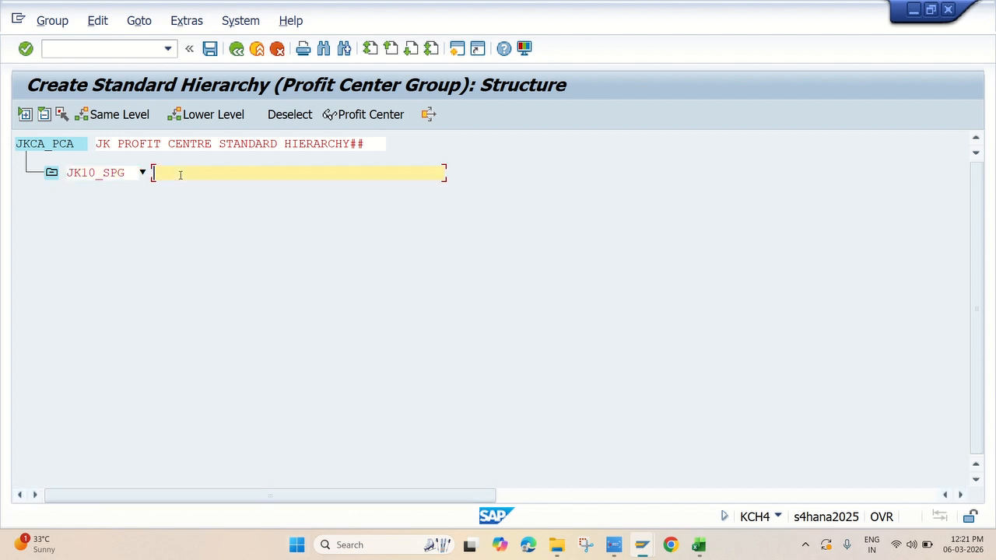
type("JK10 STEEL PROFIT")
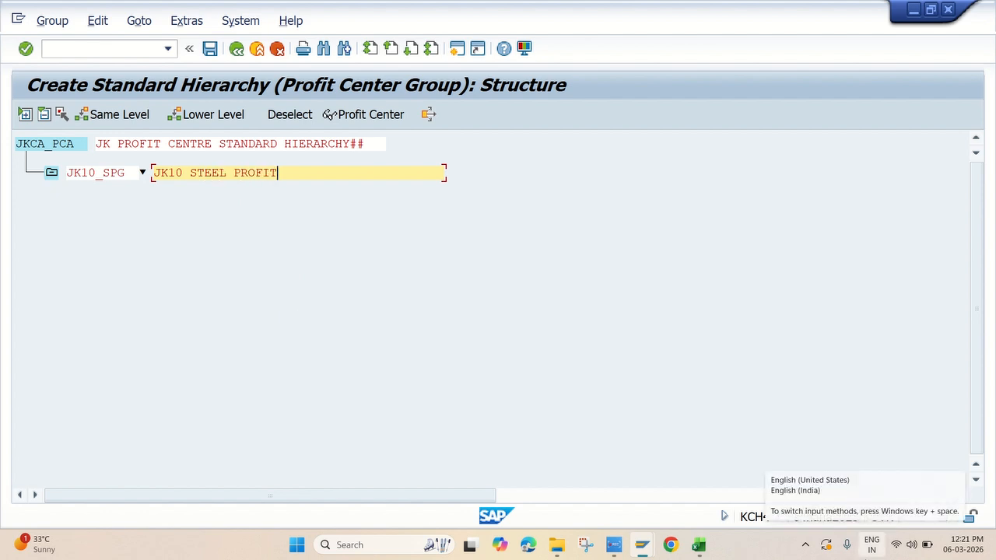
type(" CENTER GROUOP")
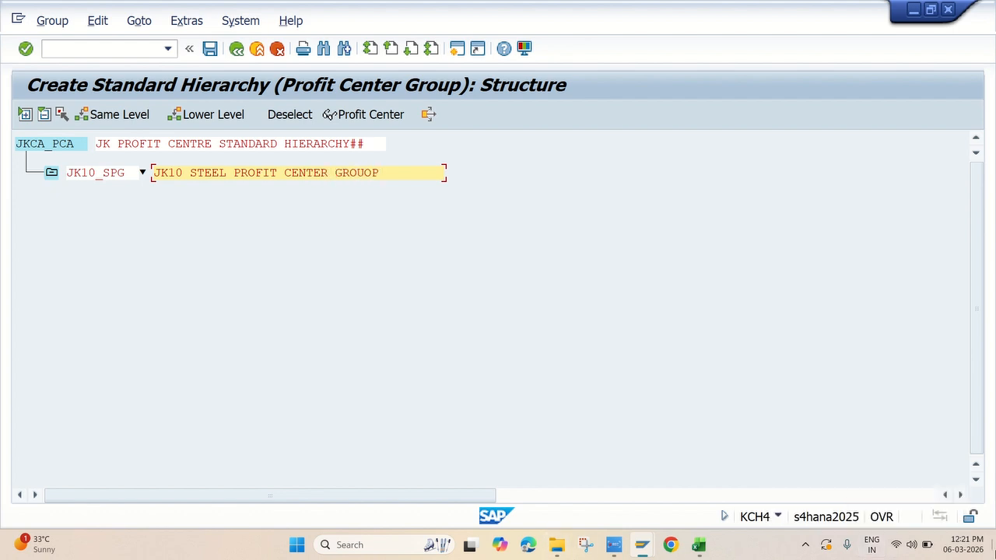
key("BackSpace")
key("BackSpace")
type("P")
Insert profit center group JK10_SSPG one level below JK10_SPG.
left_click(130, 176)
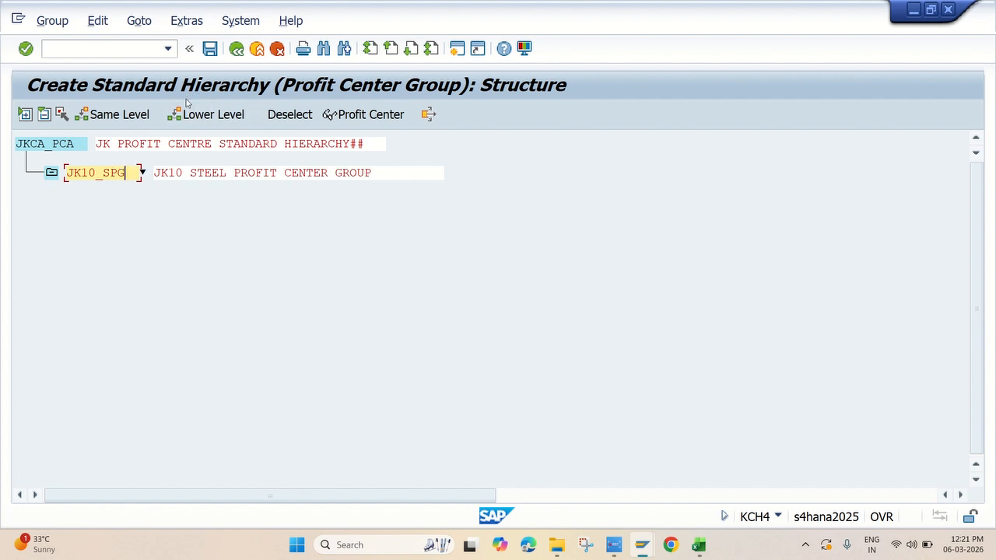
left_click(212, 115)
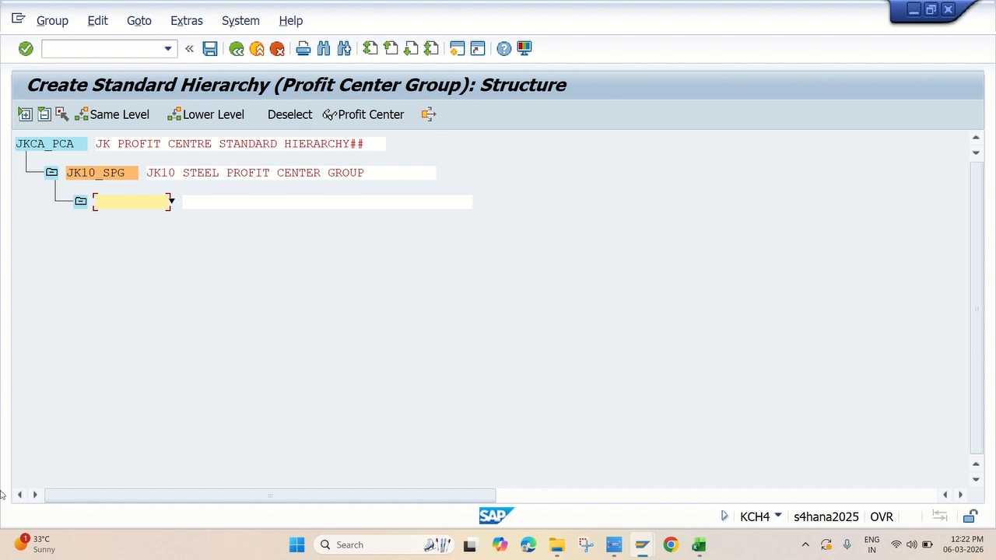
type("JK10_SSPG")
Enter "JK10 STEEL SHEET PROFIT CENTER GROUP" as the description of group JK10_SSPG.
left_click(221, 201)
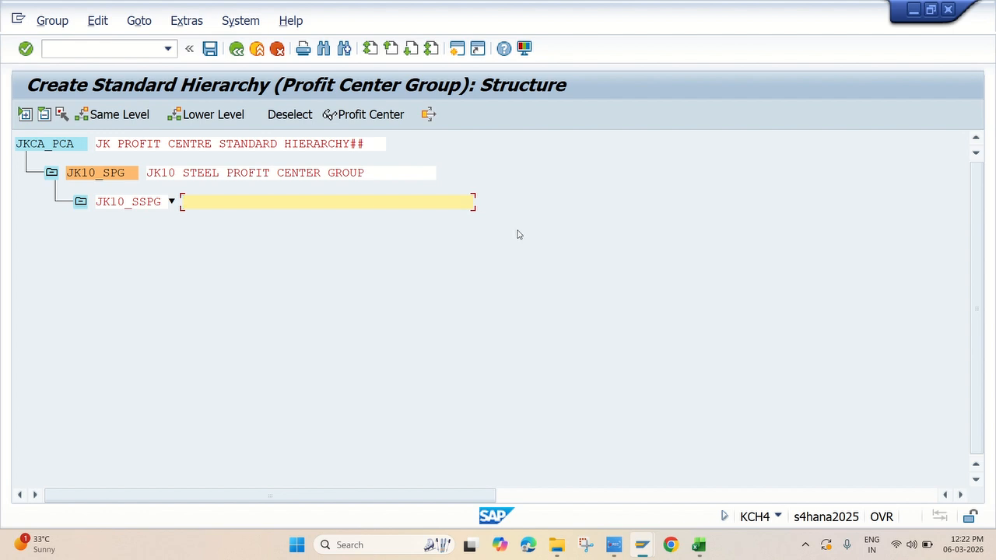
type("JK10 STEEL SHEET ")
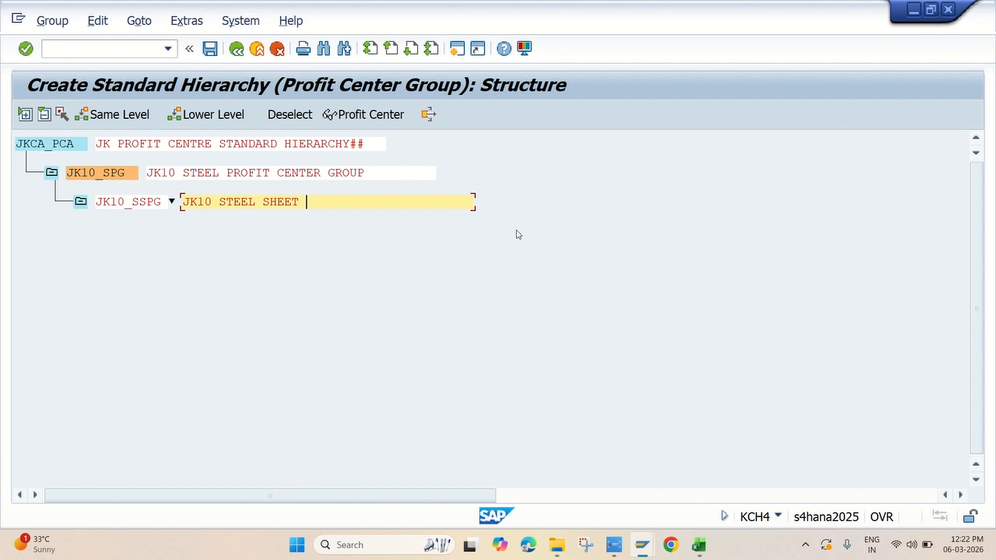
type("PROFIT CENTER G")
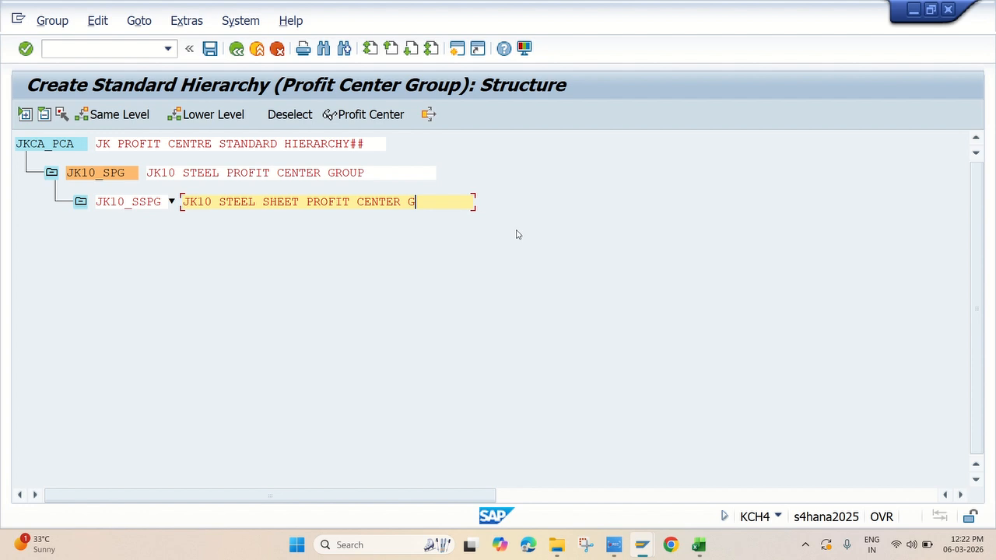
type("ROUP")
Insert profit center group JK10_SRPG on the same level as JK10_SSPG and go to its description field.
left_click(134, 202)
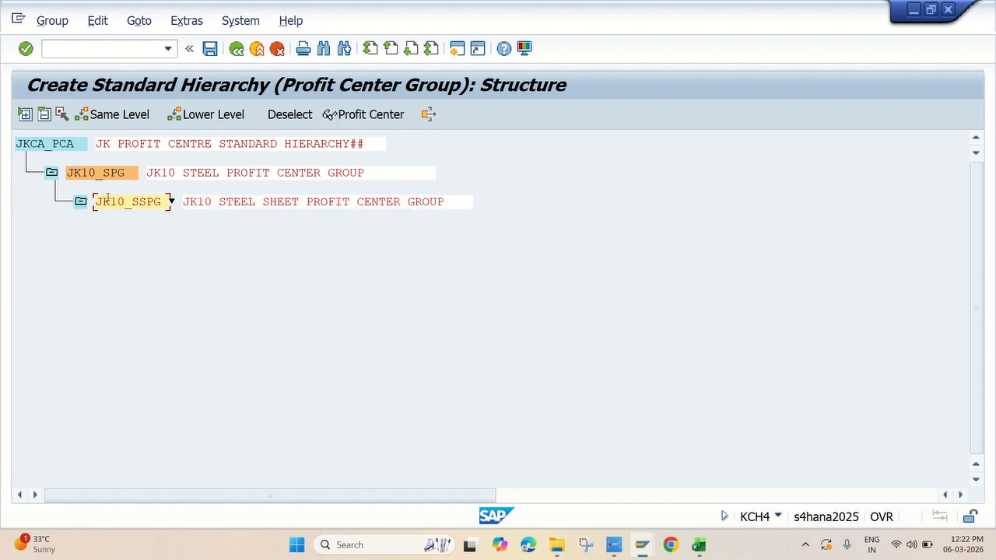
left_click(115, 115)
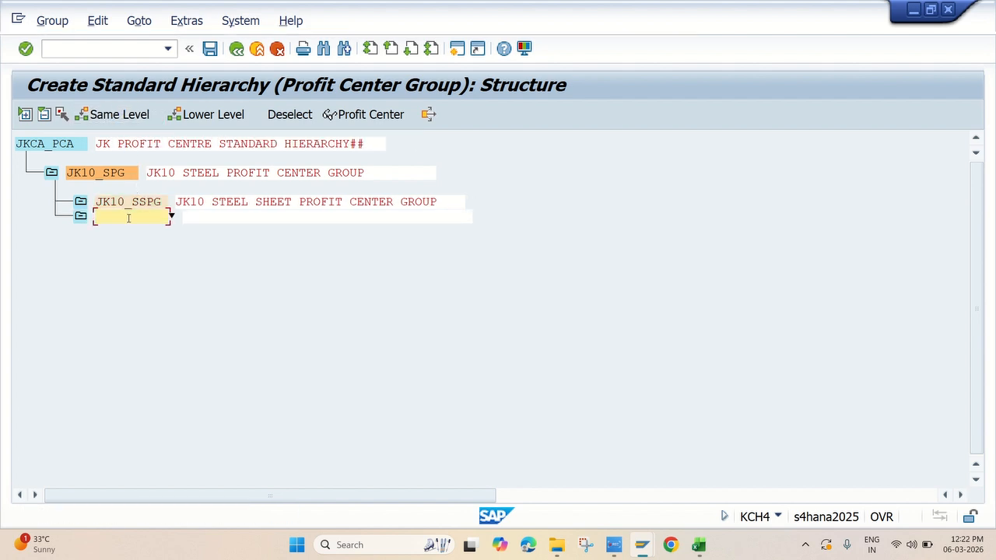
type("JK10_SRPG")
left_click(222, 219)
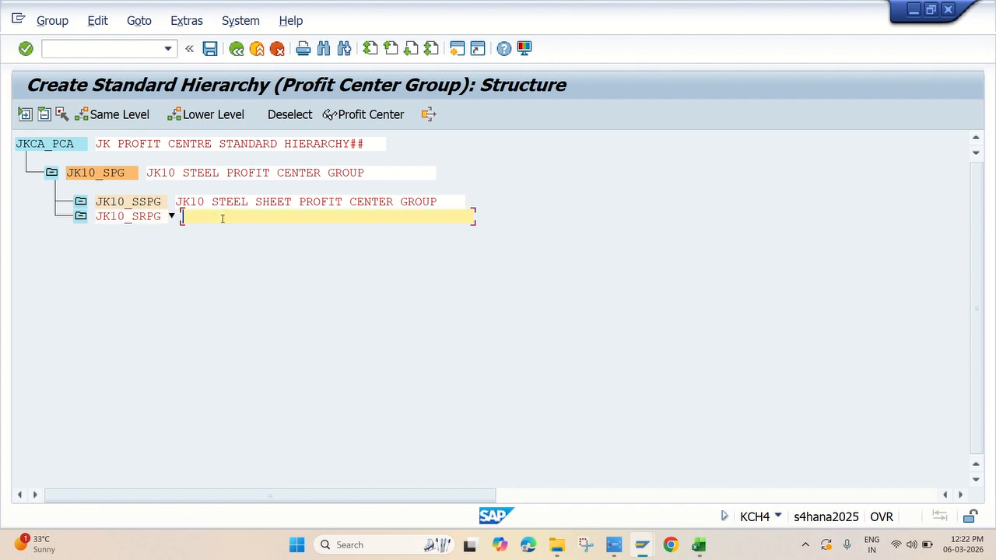
Enter "JK10 STEEL ROD PROFIT CENTER GROUP" as the description of group JK10_SRPG.
type("JK10 ST")
type("EEL ROD PROFIT C")
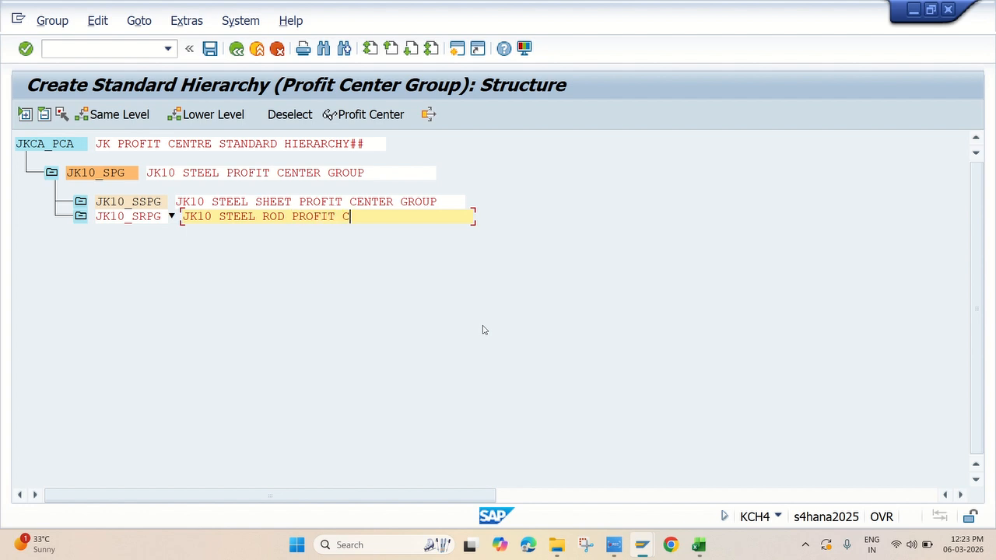
type("ENTER GROUP")
key("Return")
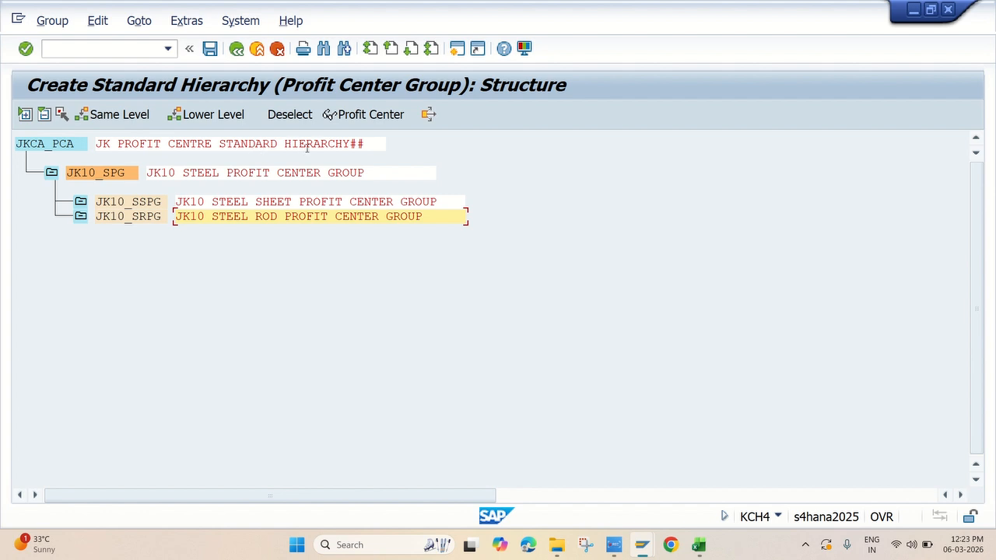
Remove the trailing "##" from the description of JKCA_PCA and save the standard hierarchy.
left_click(374, 145)
key("BackSpace")
key("BackSpace")
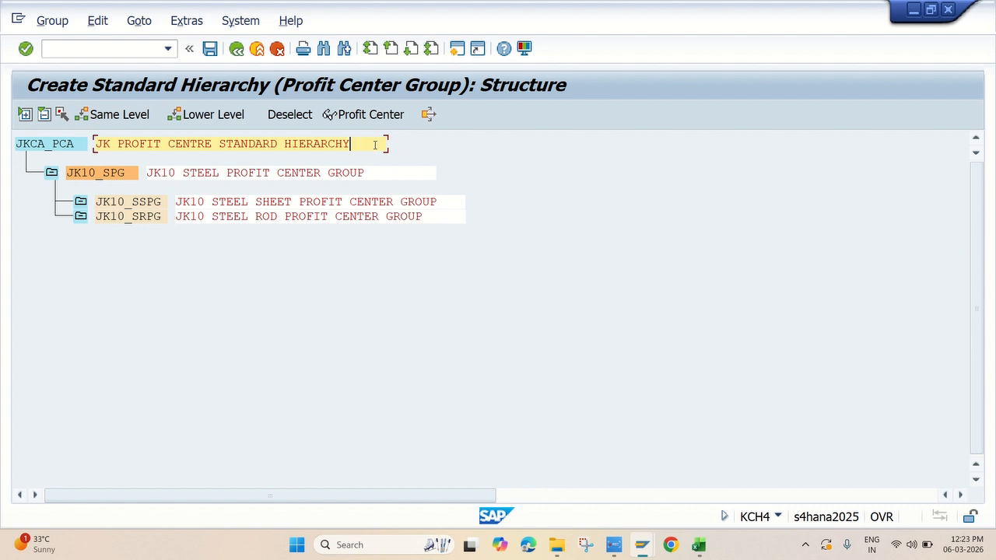
left_click(243, 172)
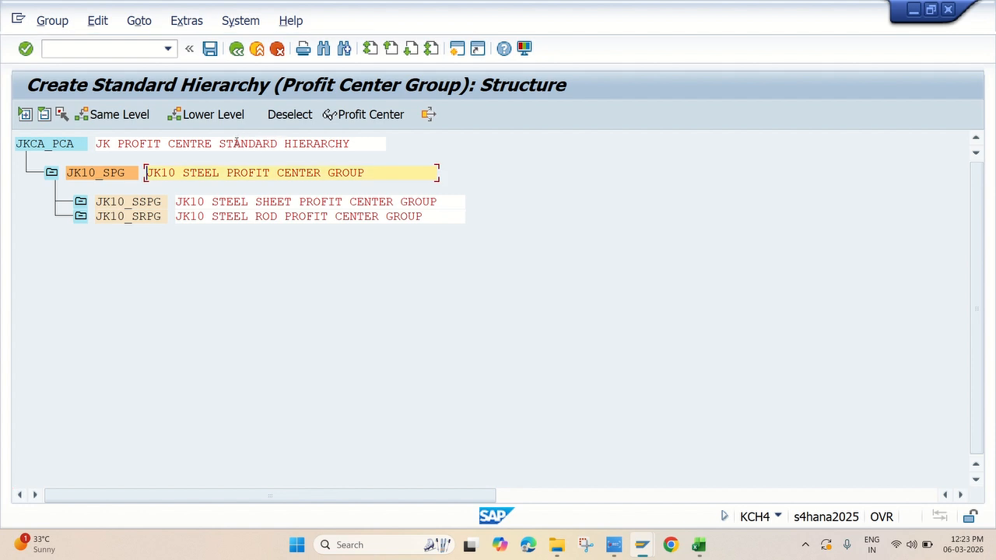
left_click(210, 49)
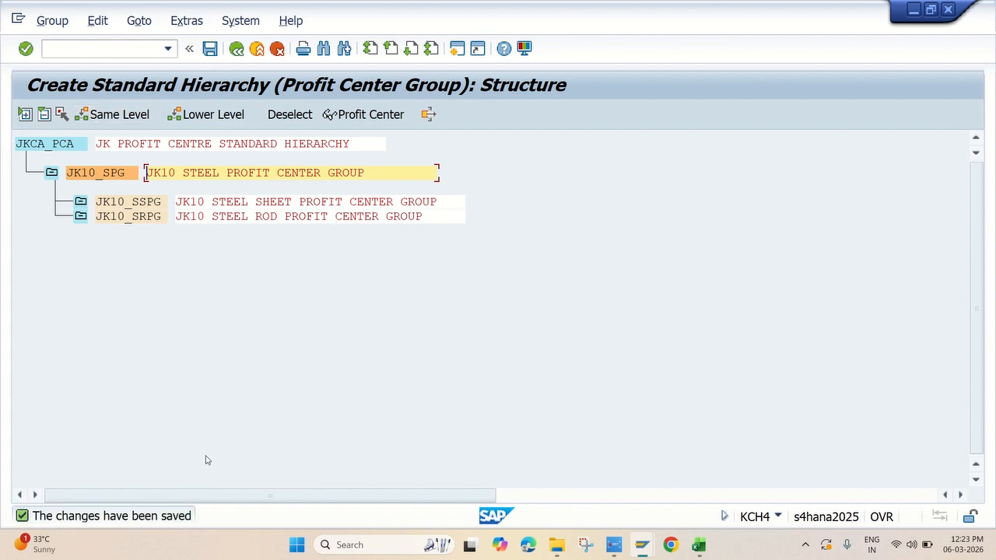
Switch to the Excel workbook, fill cell A117 "6. Create Profit Center KE51" with yellow, and return to SAP.
left_click(614, 544)
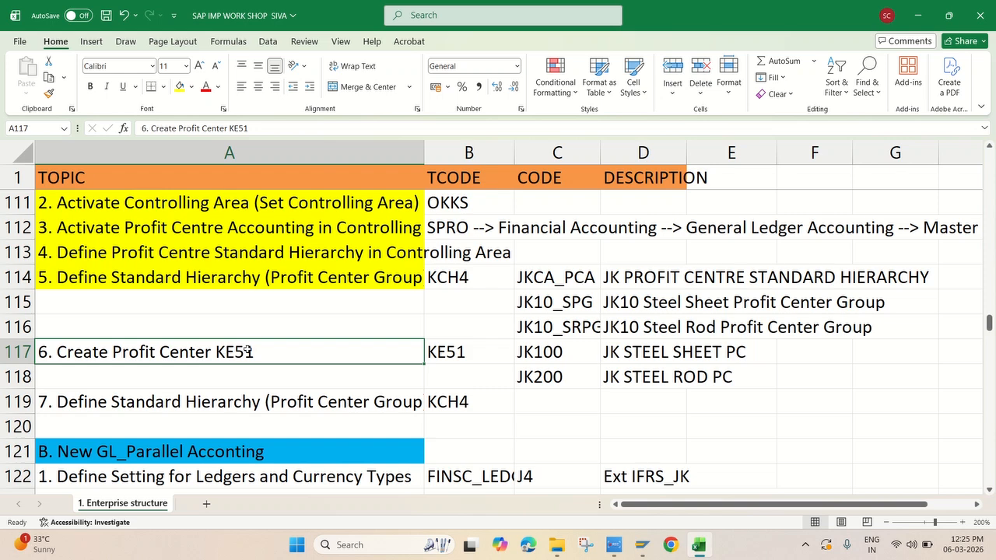
left_click(180, 87)
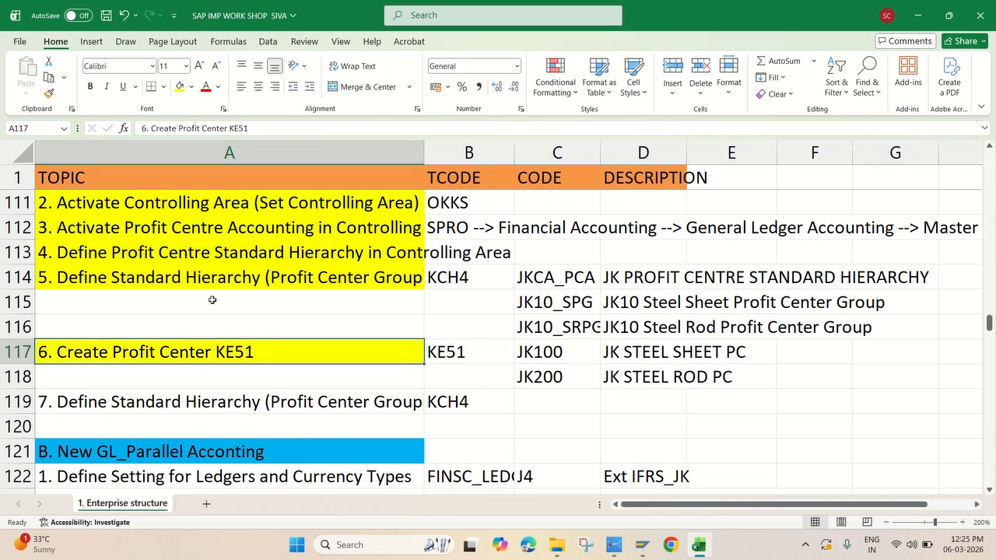
mouse_move(642, 544)
left_click(701, 494)
mouse_move(642, 543)
left_click(691, 493)
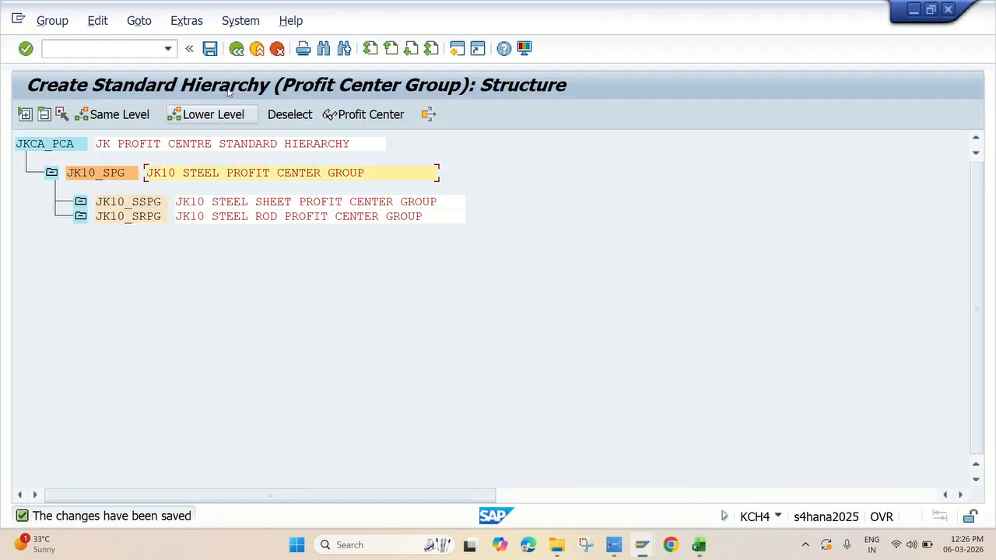
Leave the hierarchy and IMG for SAP Easy Access and open Create under Profit Centers, Individual Processing.
left_click(237, 50)
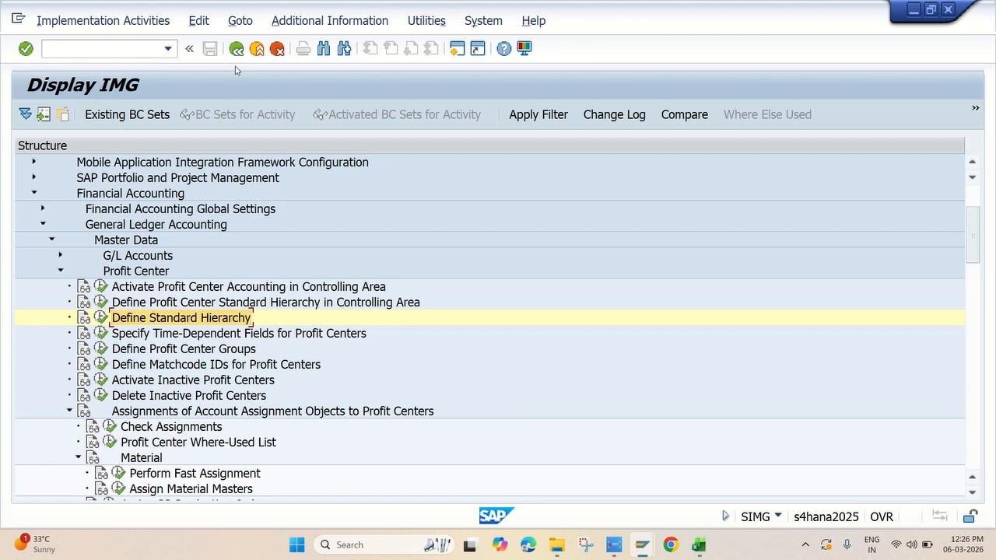
left_click(117, 50)
type("/N")
key("Return")
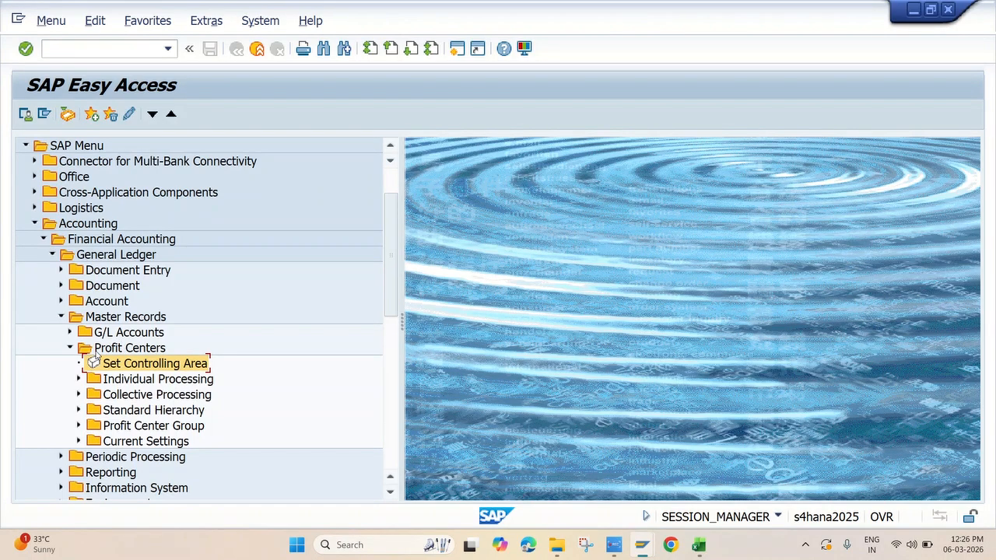
scroll(70, 350, "down", 1)
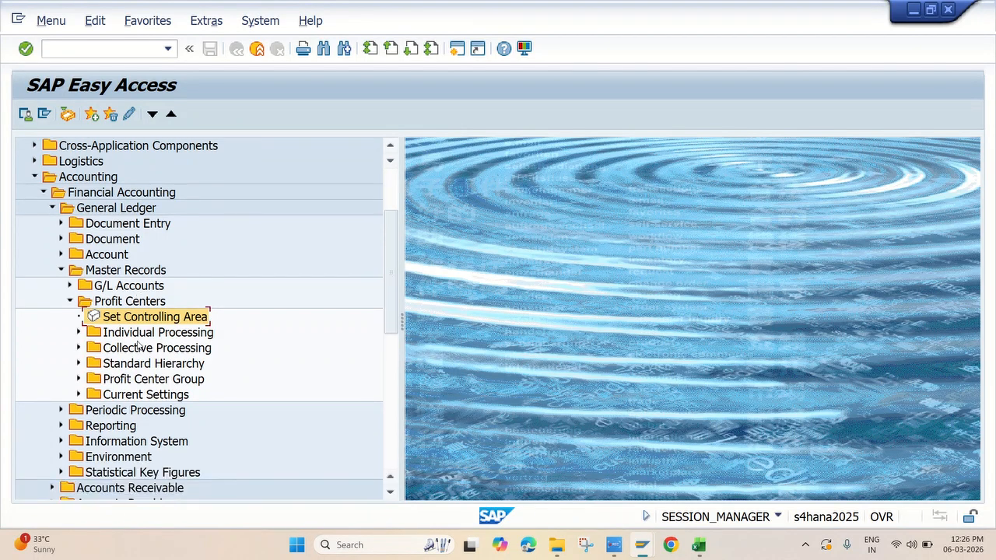
left_click(78, 332)
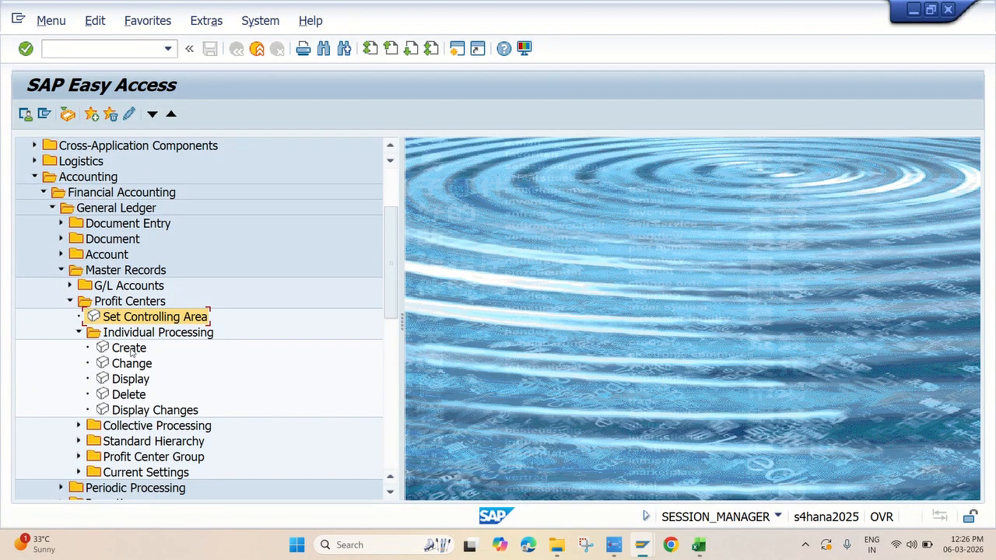
double_click(129, 349)
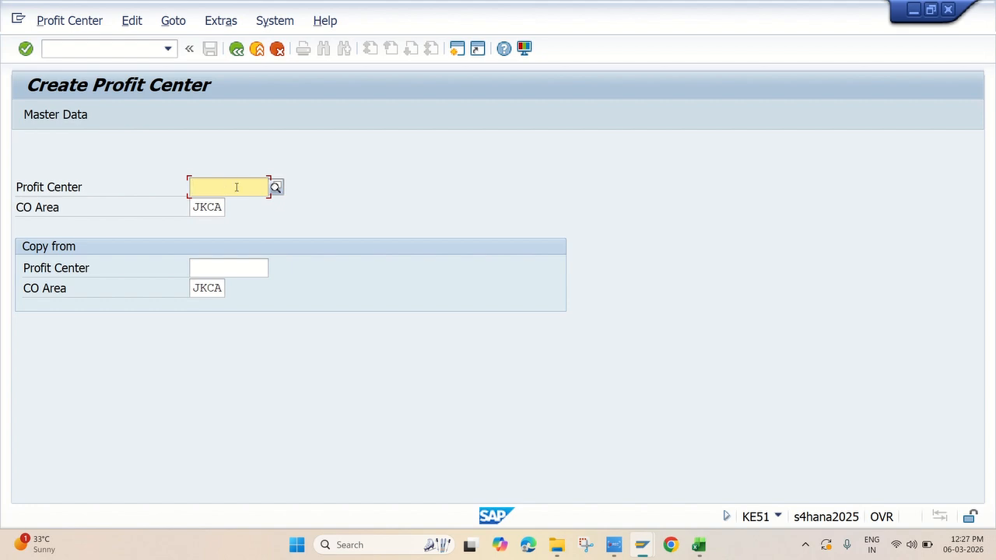
Look up the first profit center code in the Excel workbook and start creating profit center JK100 in SAP.
key("alt+Tab")
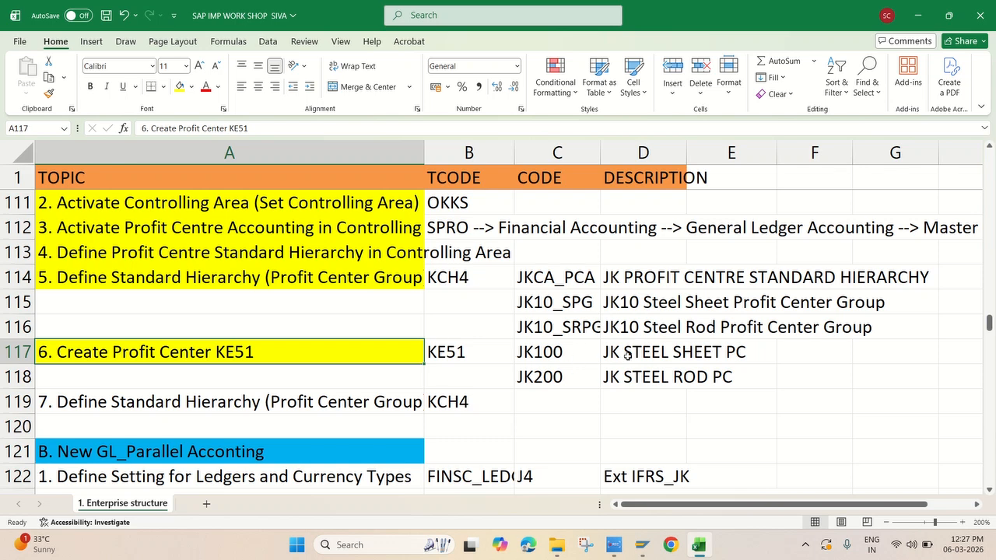
left_click(565, 354)
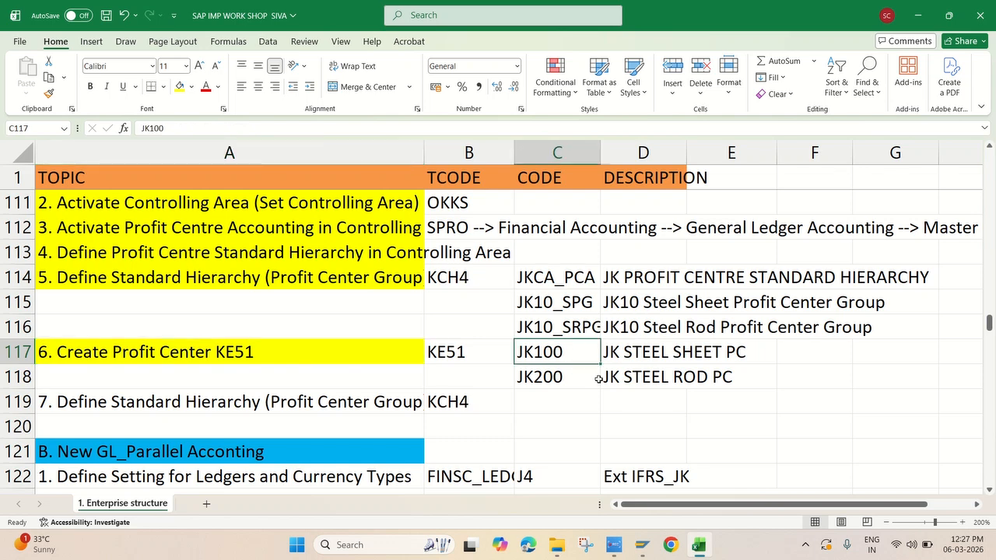
key("alt+Tab")
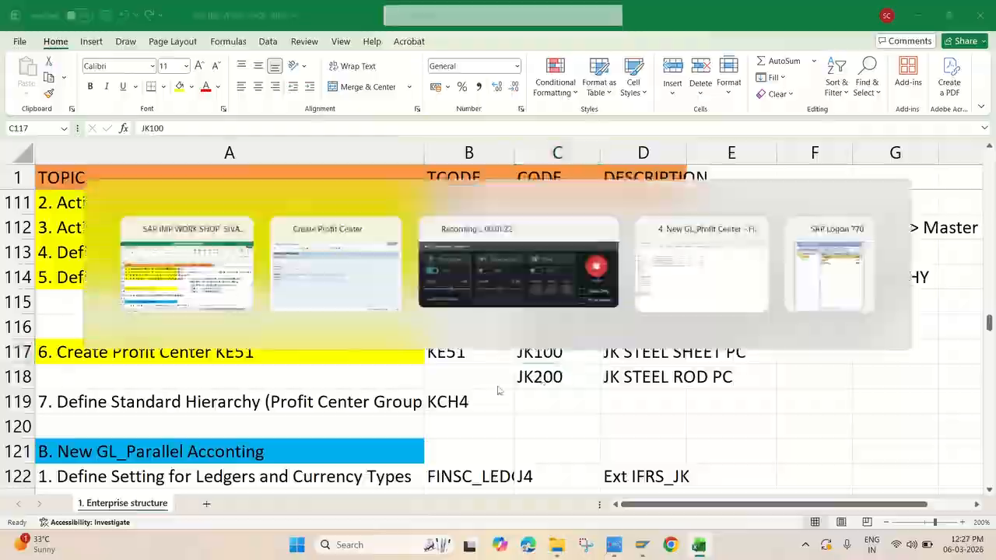
type("JK100")
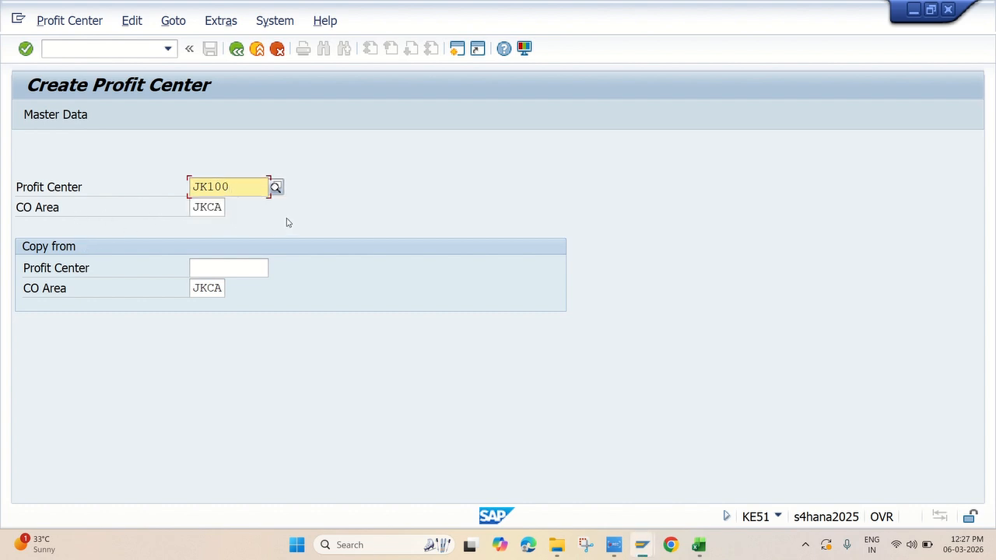
key("Return")
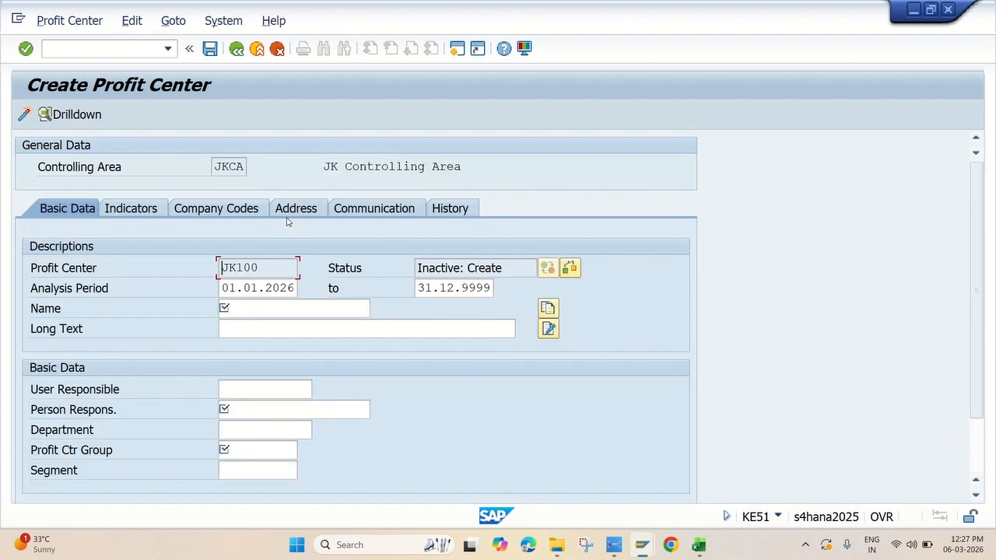
Copy "JK STEEL SHEET PC" from cell D117 of the Excel workbook into the name of profit center JK100 in SAP.
left_click(249, 311)
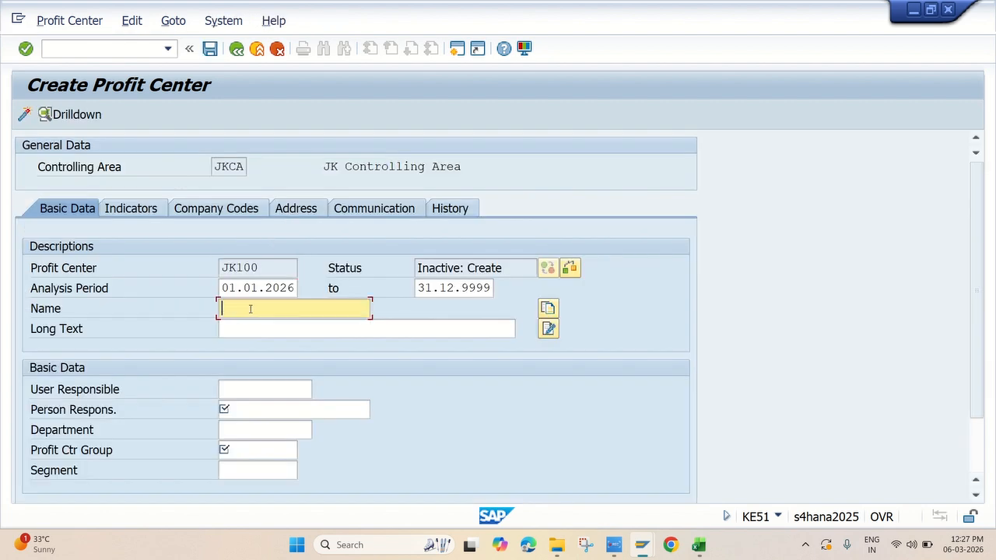
key("alt+Tab")
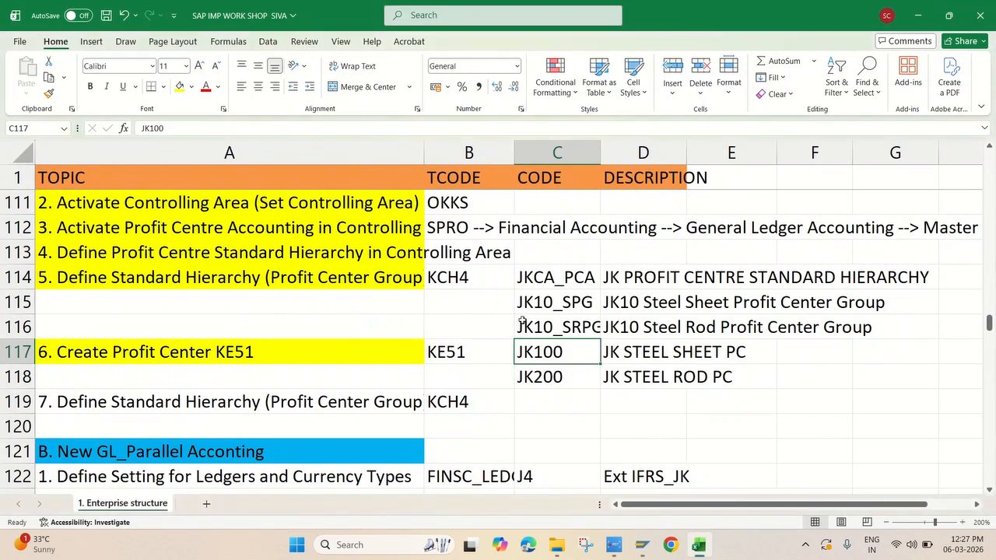
left_click(655, 353)
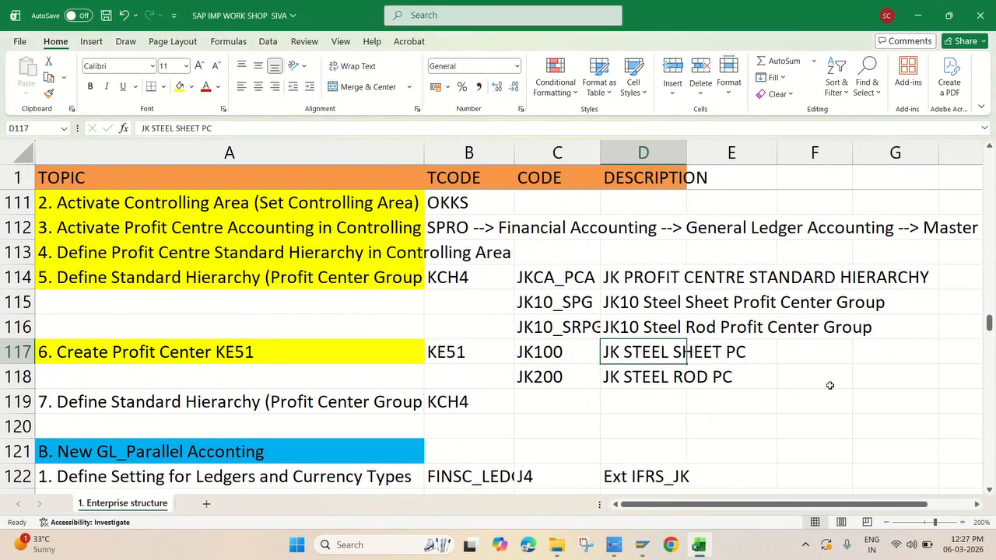
key("ctrl+c")
key("alt+Tab")
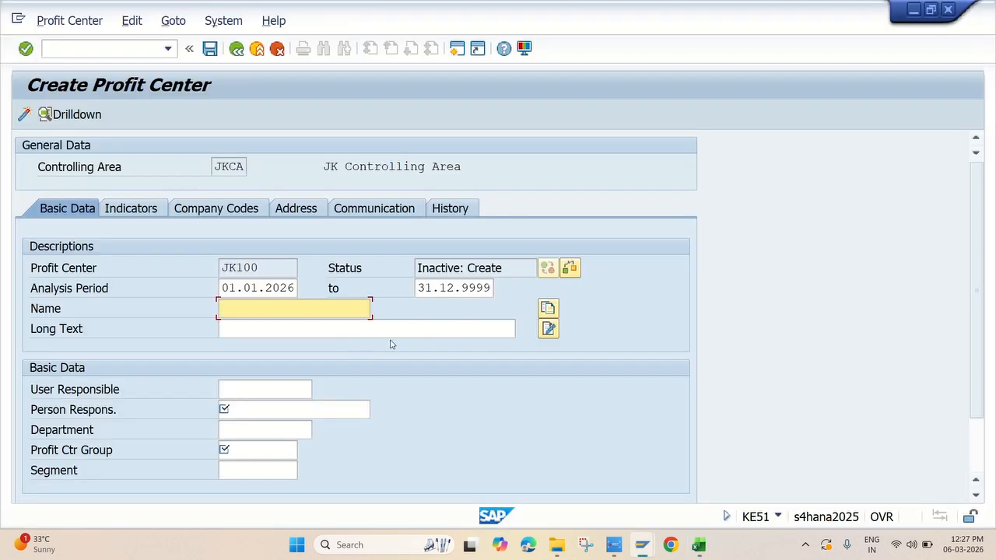
key("ctrl+v")
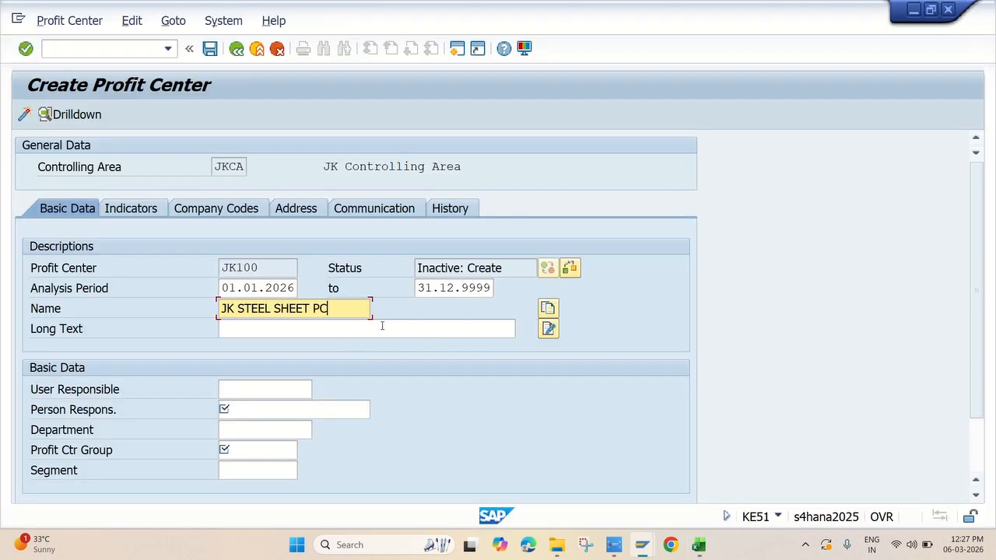
Enter "JK STEEL SHEET PROFIT CENTER" as the long text of profit center JK100.
left_click(253, 329)
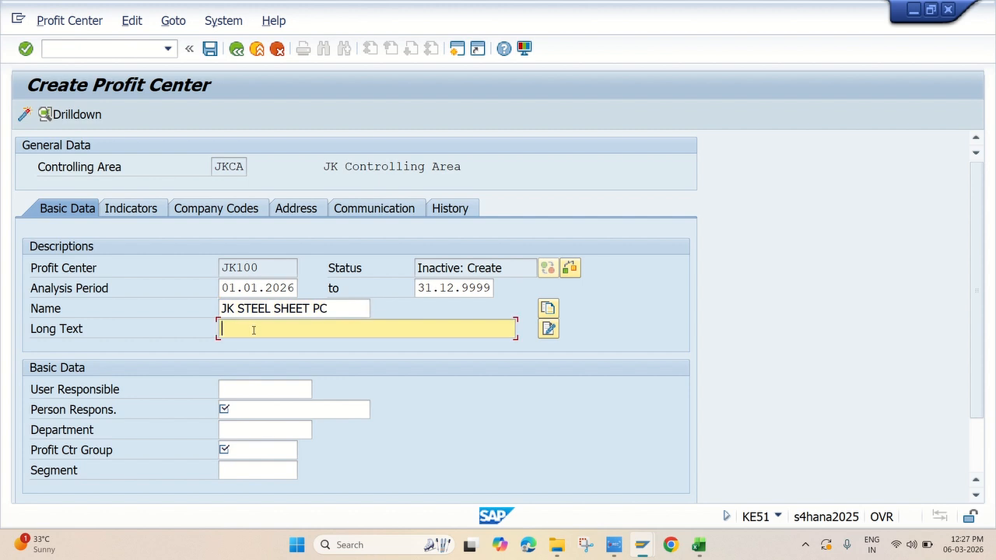
key("ctrl+v")
key("BackSpace")
type("ROFIT")
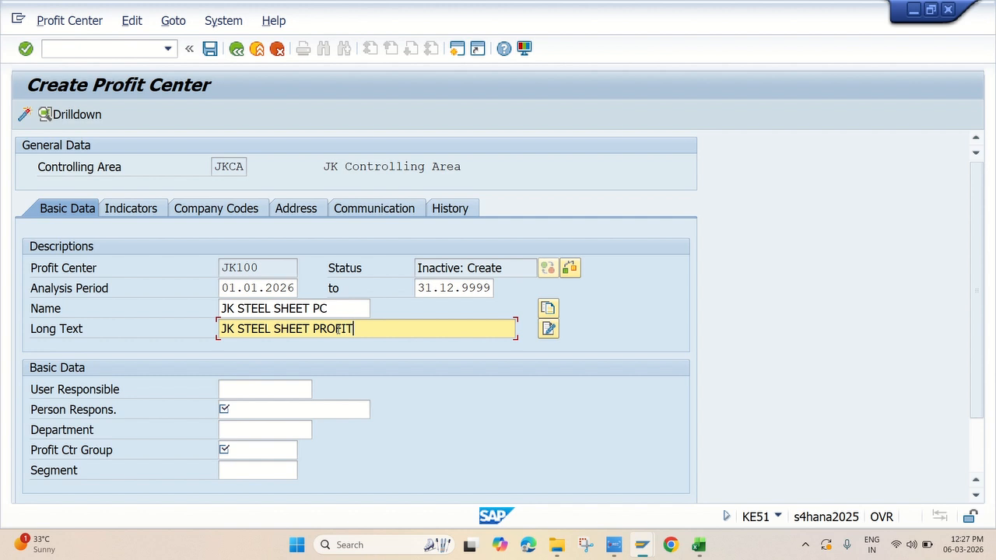
type(" CENTER")
Enter the responsible person's name and assign profit center group JK10_SSPG to profit center JK100.
scroll(245, 366, "down", 1)
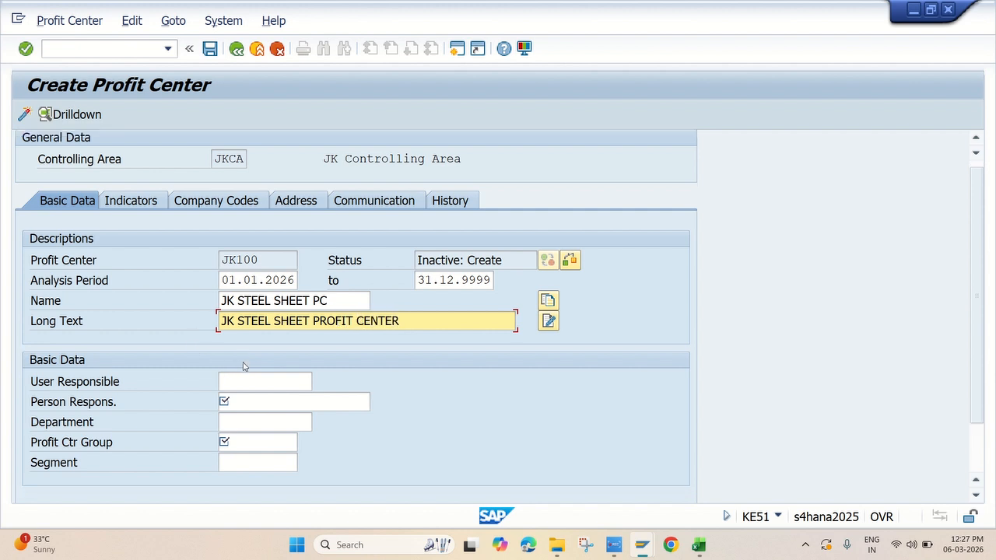
left_click(241, 403)
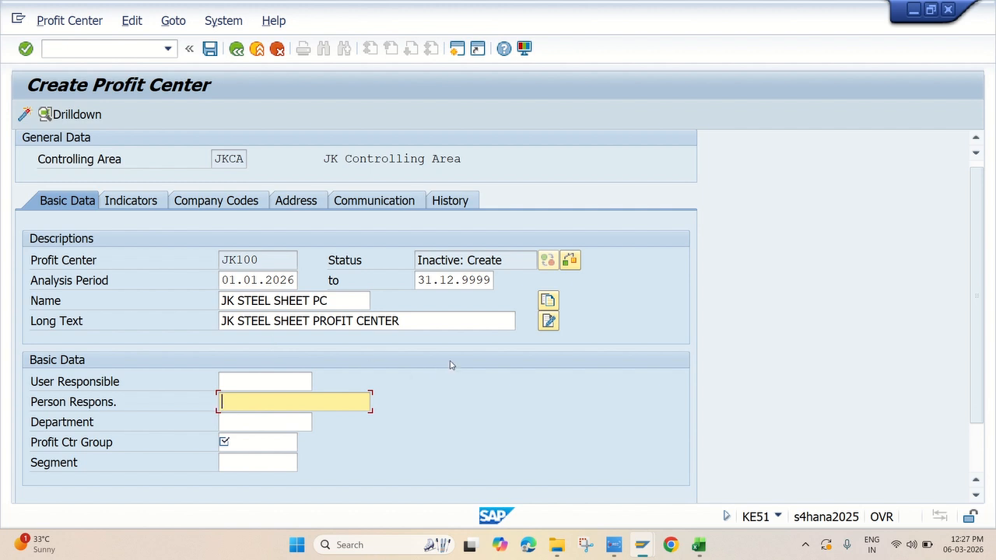
type("SIVA")
left_click(237, 443)
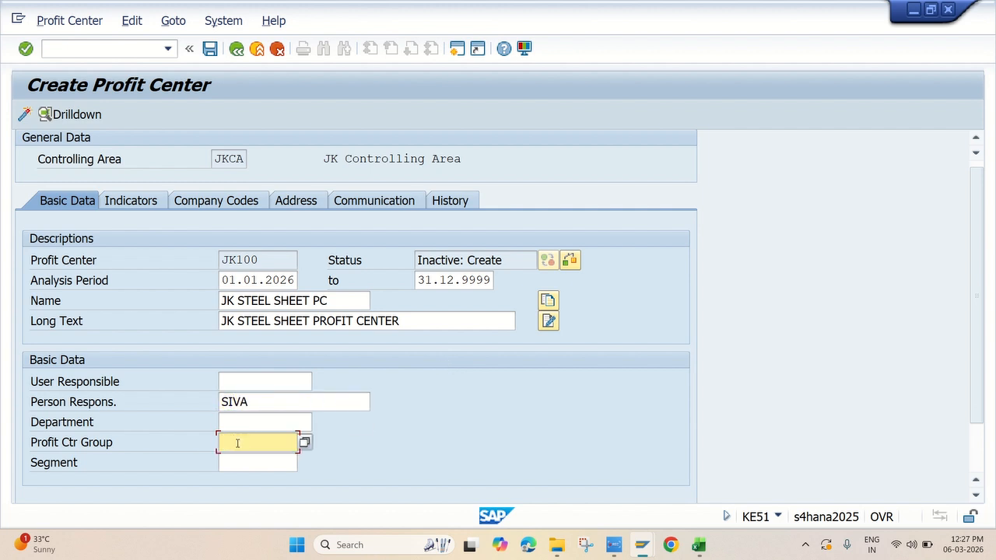
left_click(304, 441)
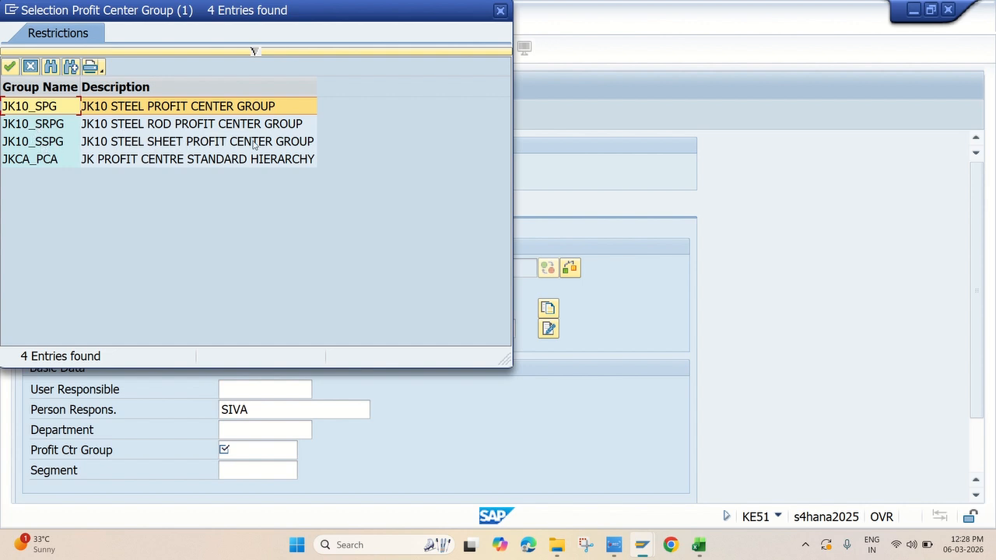
double_click(59, 146)
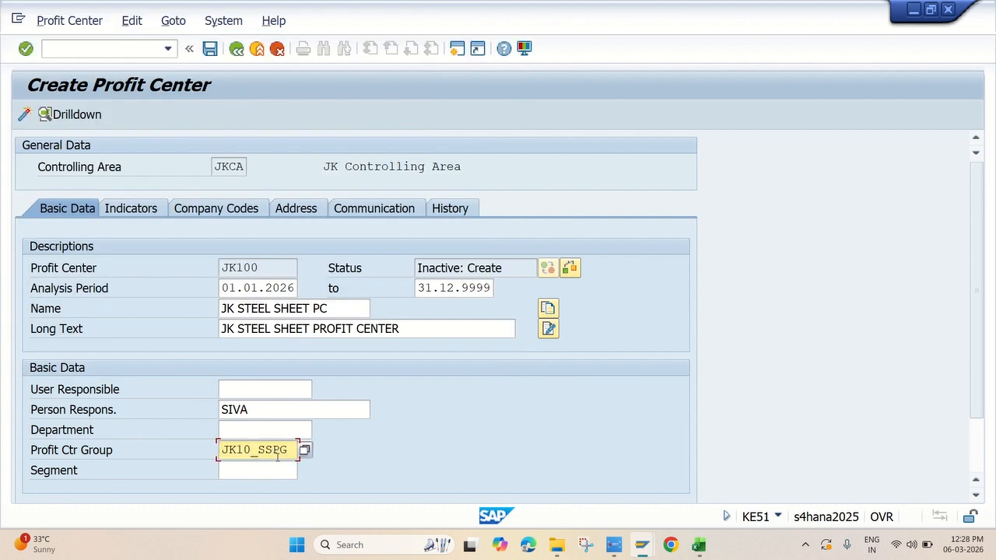
Set the department of profit center JK100 to FINANCE and validate the basic data.
left_click(277, 429)
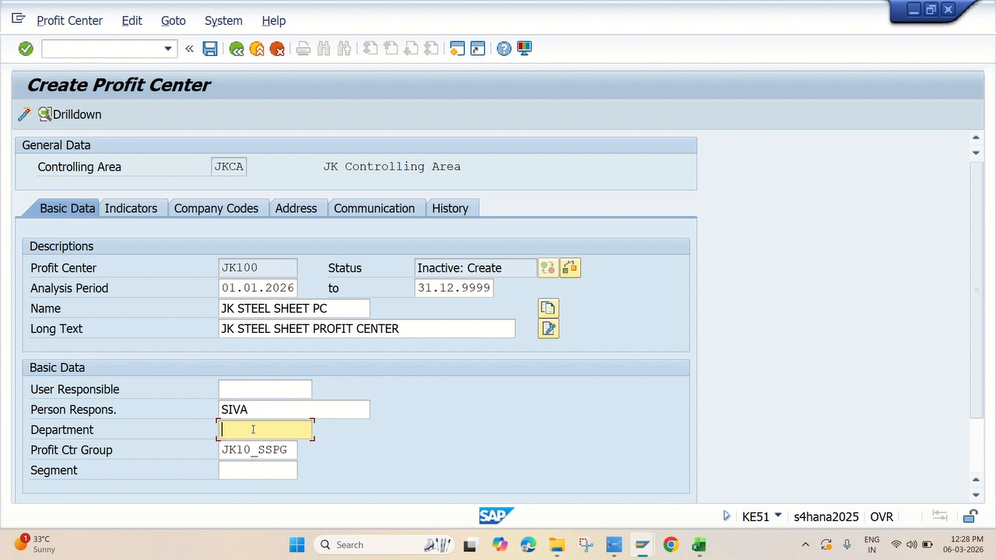
type("FINANCE")
key("Return")
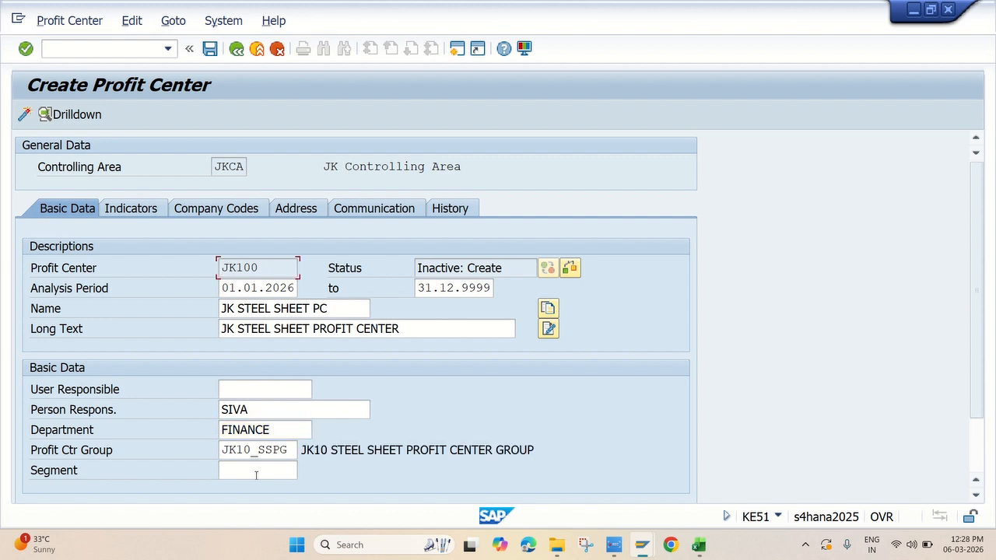
Review the available segments for profit center JK100 and close the list without choosing one.
left_click(256, 472)
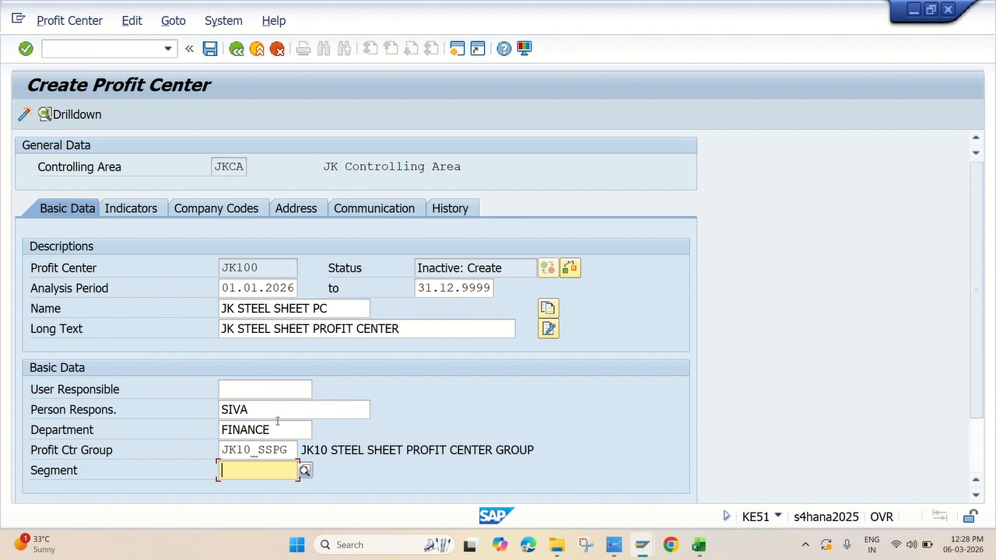
left_click(306, 473)
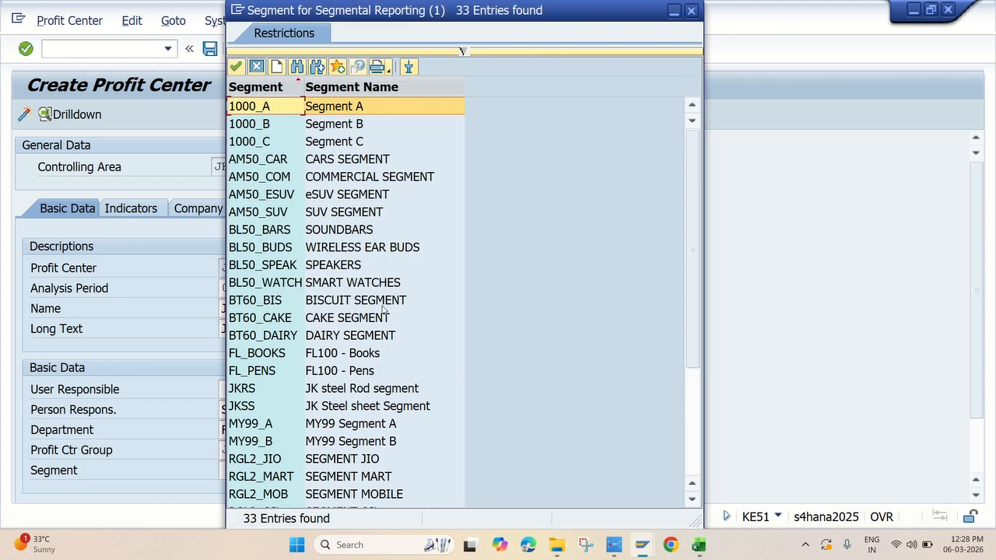
scroll(382, 310, "down", 3)
left_click(691, 11)
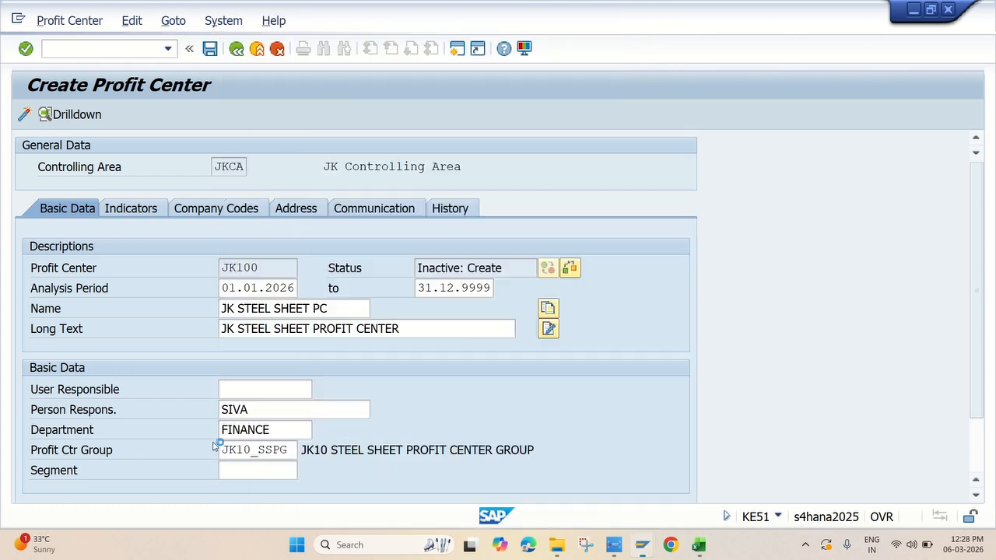
Assign segment JKSS to profit center JK100, validate it, and check the company code assignment.
left_click(248, 468)
type("JKSS")
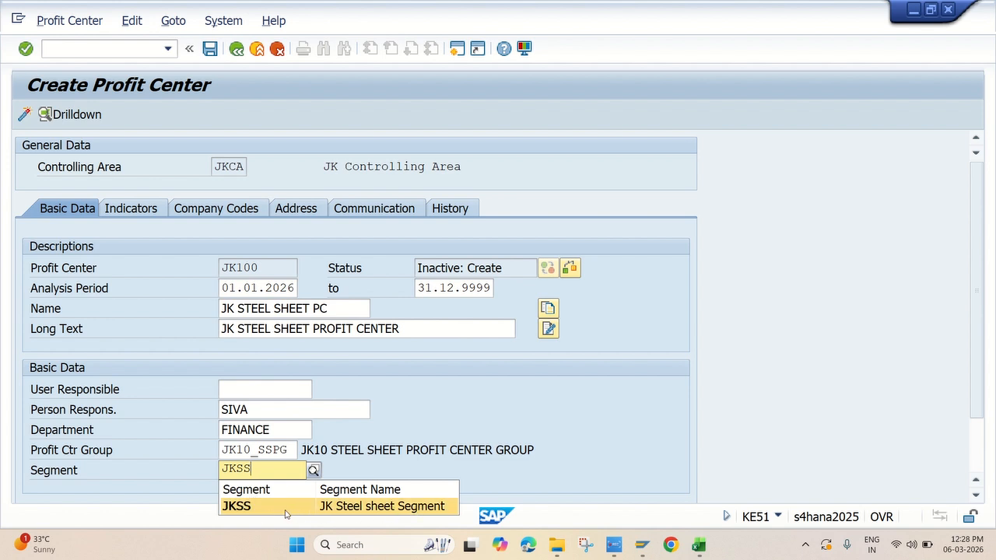
left_click(286, 506)
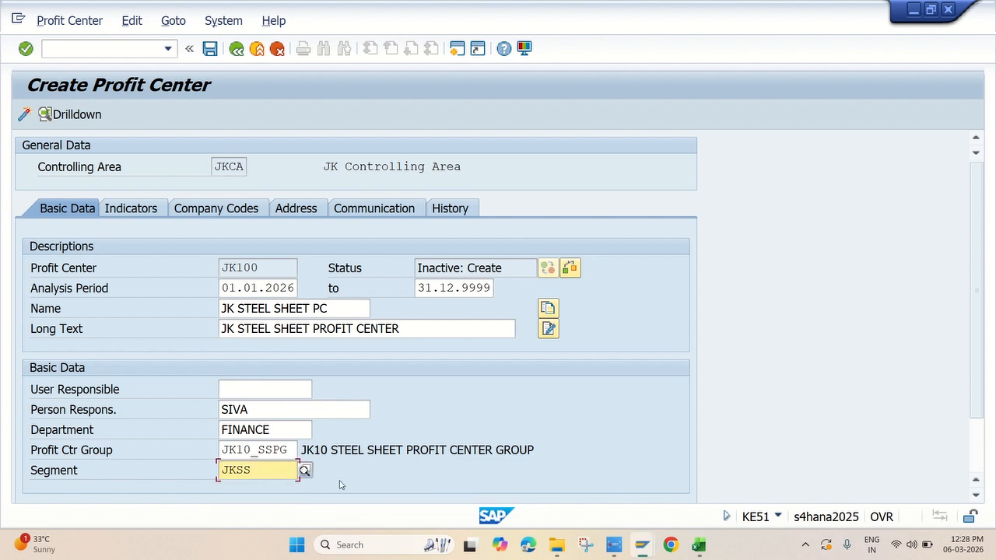
key("Return")
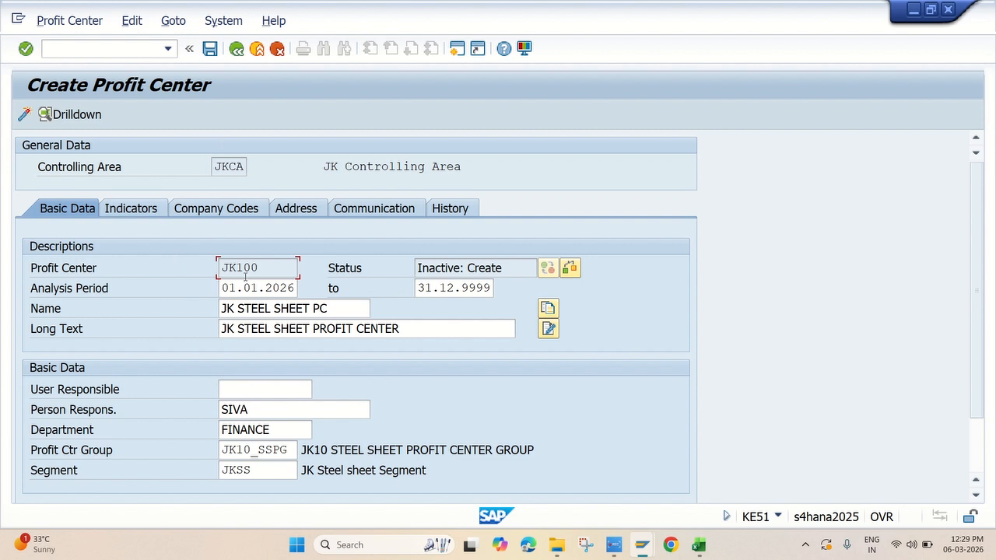
left_click(217, 210)
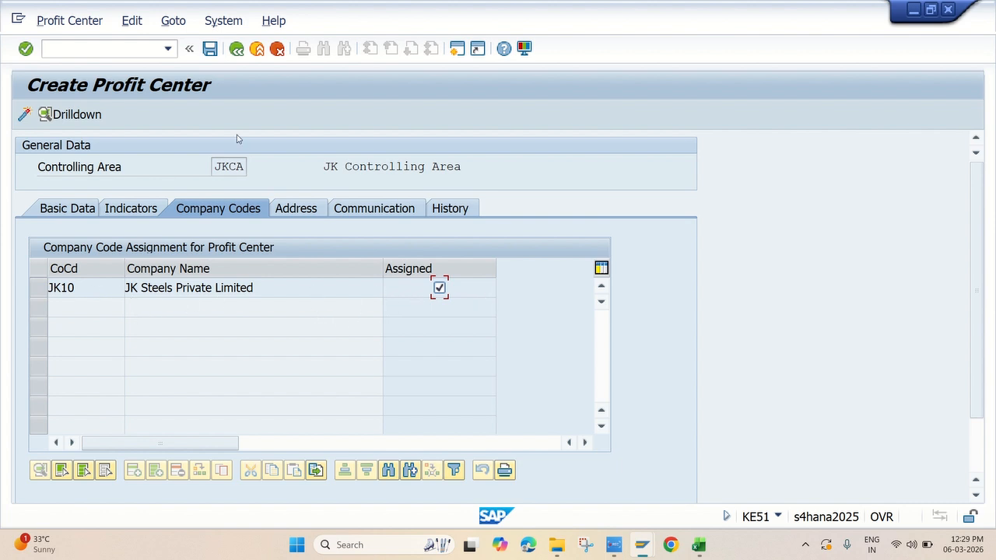
left_click(67, 211)
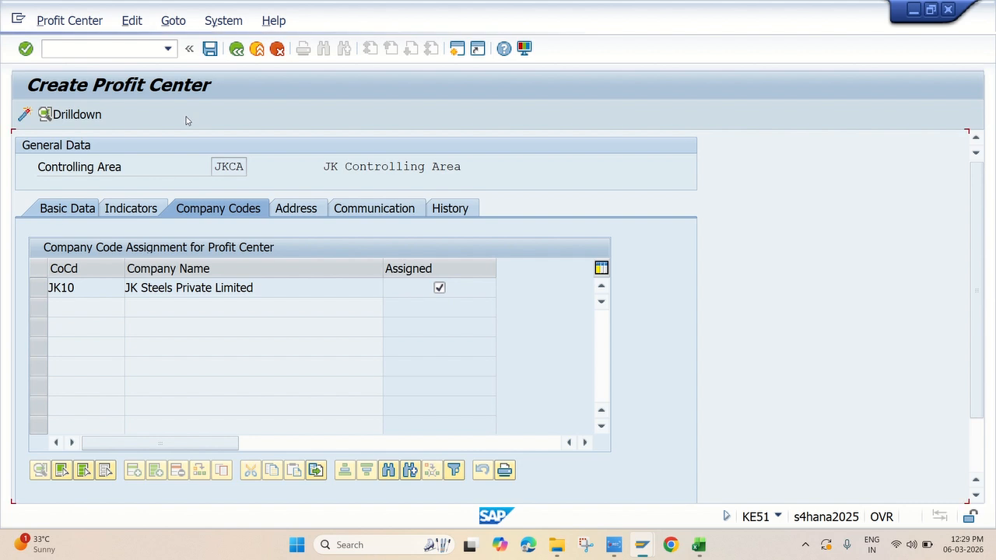
Save profit center JK100 and activate it.
left_click(210, 49)
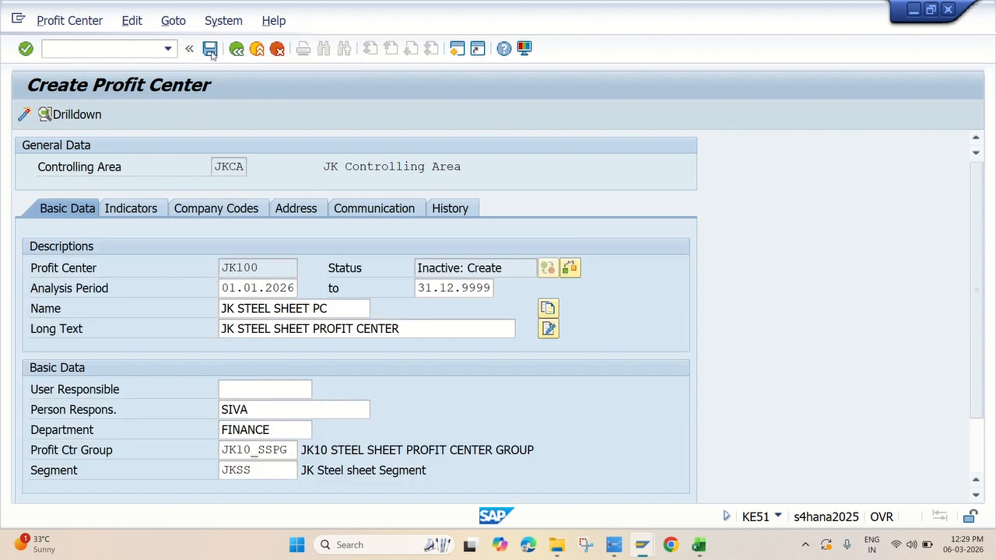
left_click_drag(412, 414, 444, 320)
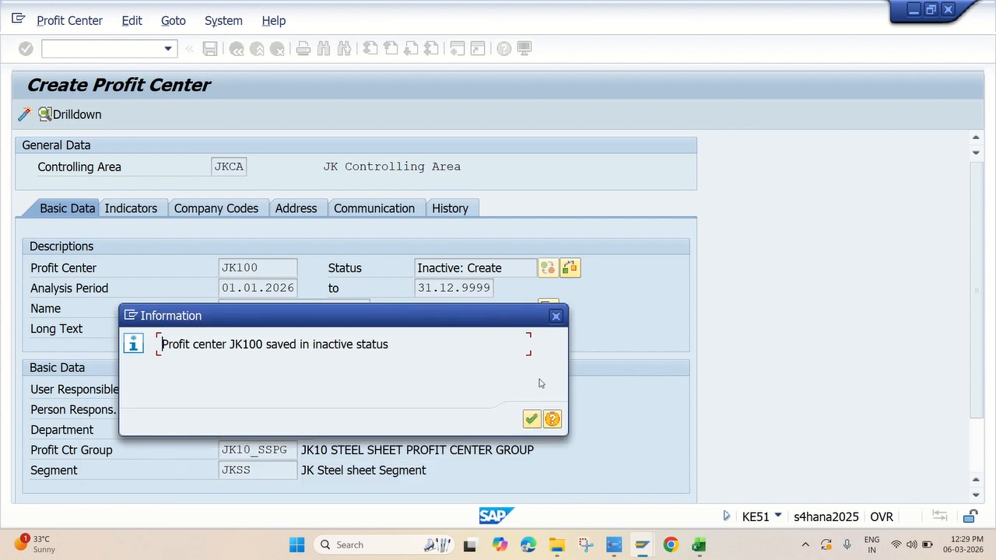
left_click(532, 420)
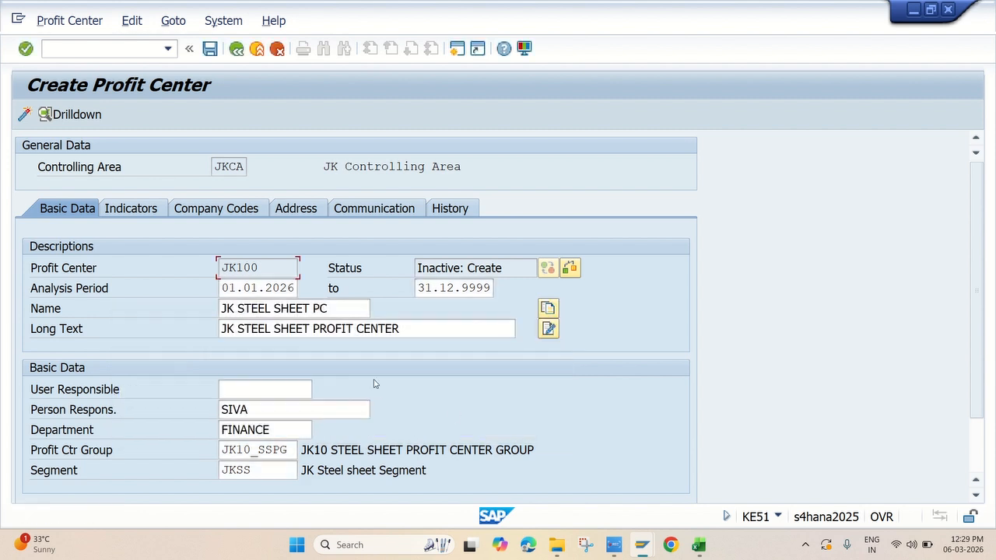
left_click(23, 116)
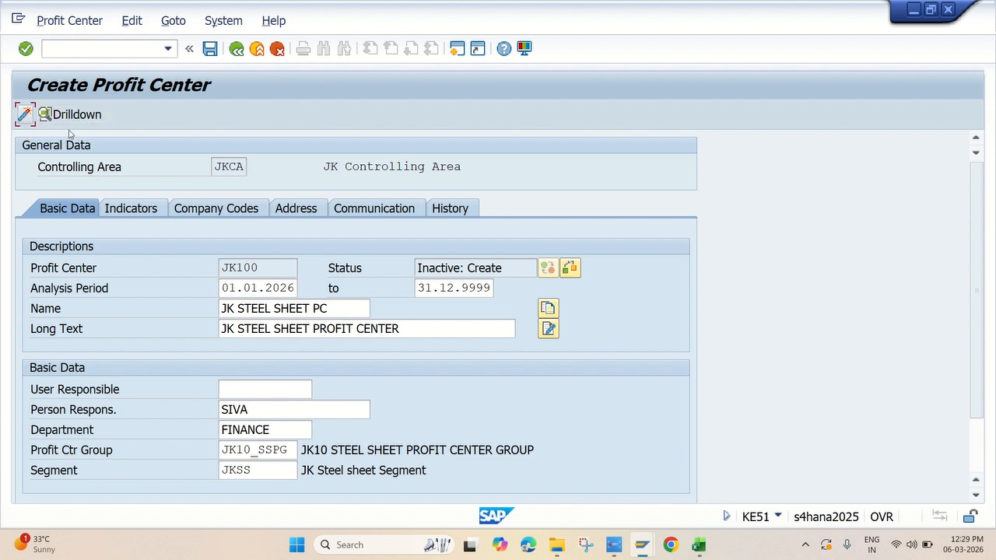
left_click(23, 115)
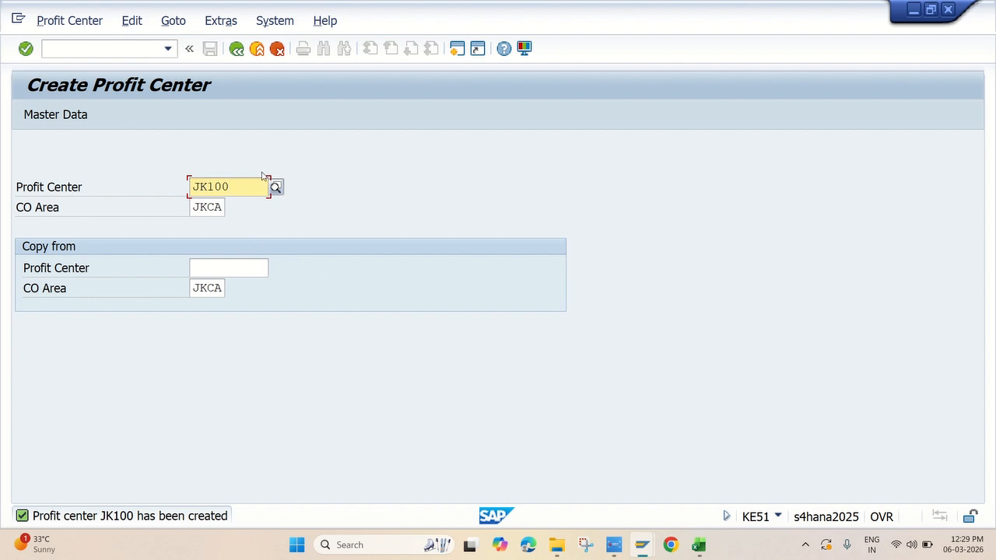
Start creating a second profit center, JK200, in controlling area JKCA.
left_click(228, 188)
key("BackSpace")
key("BackSpace")
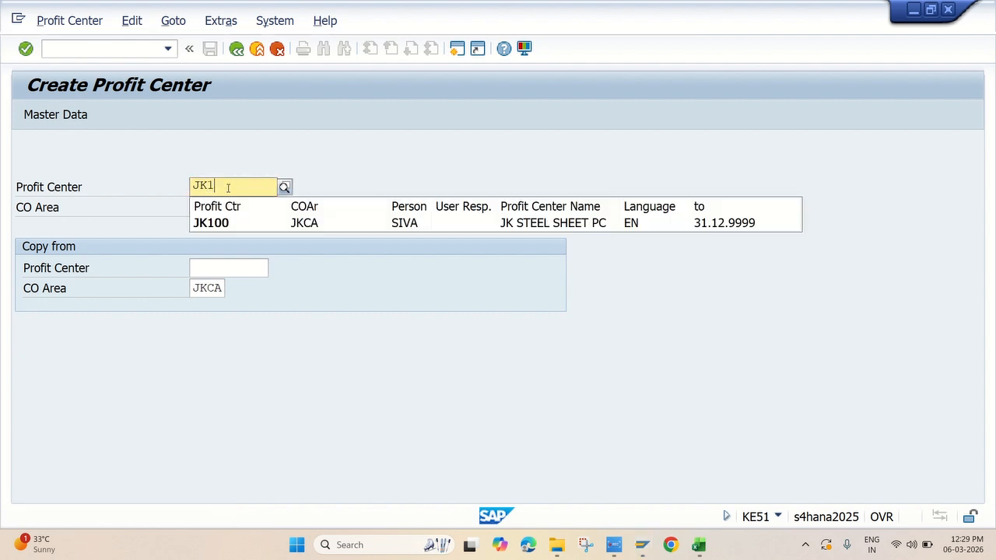
key("BackSpace")
type("200")
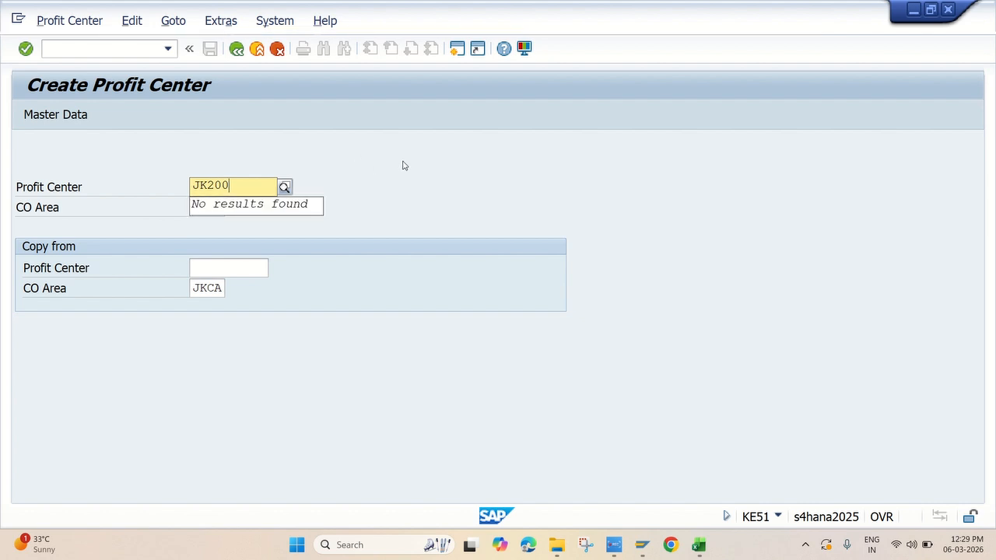
key("Return")
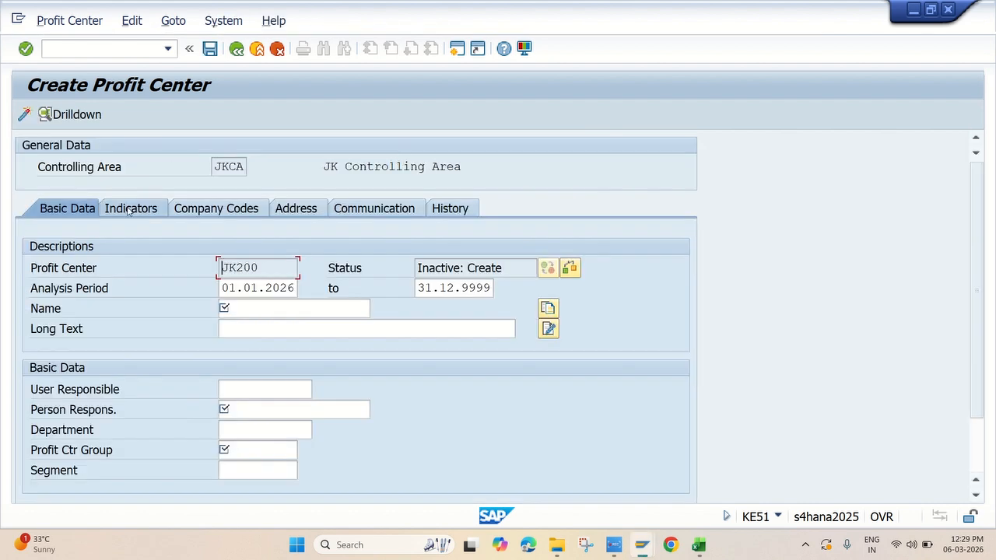
Copy the description JK STEEL ROD PC from cell D118 of the Excel workbook into the name of profit center JK200 in SAP.
left_click(238, 309)
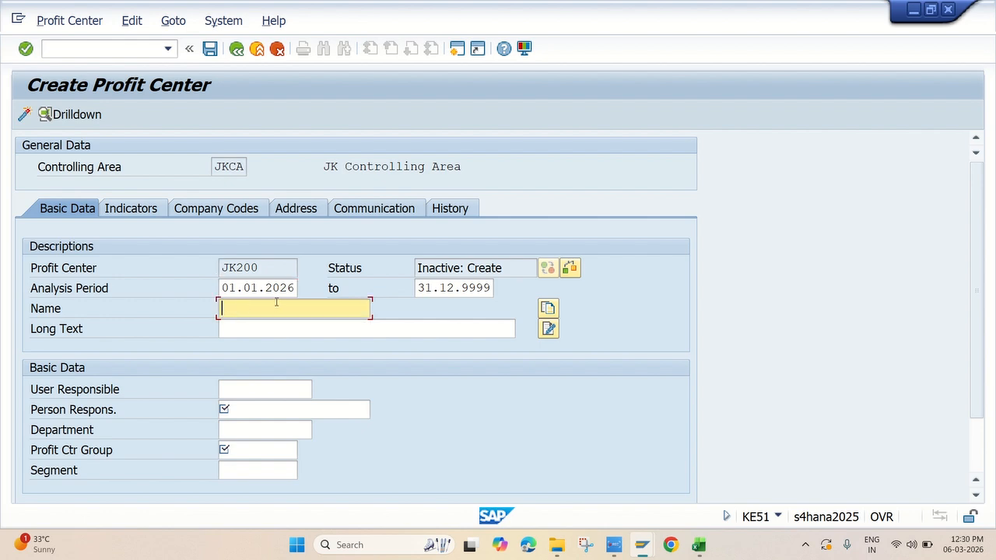
key("alt+Tab")
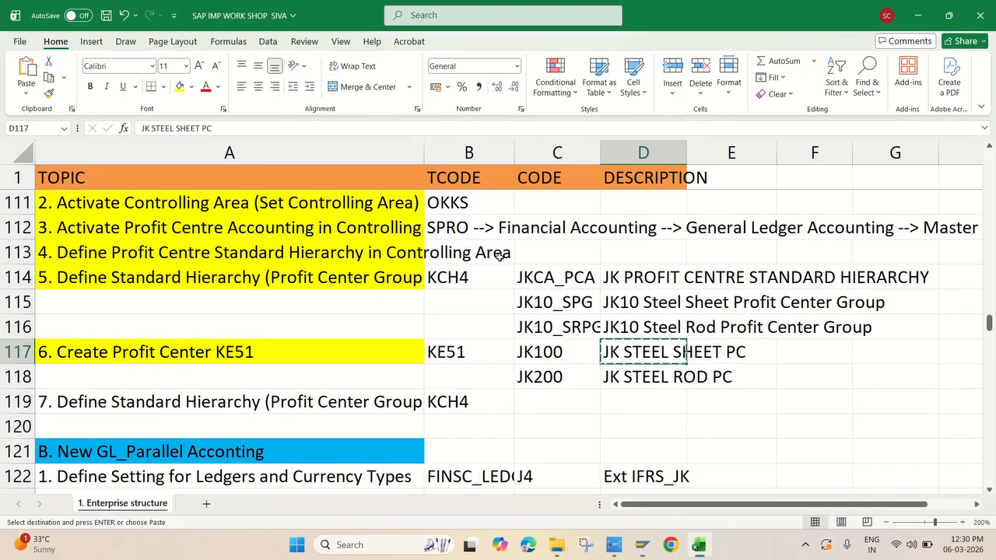
left_click(631, 377)
key("ctrl+c")
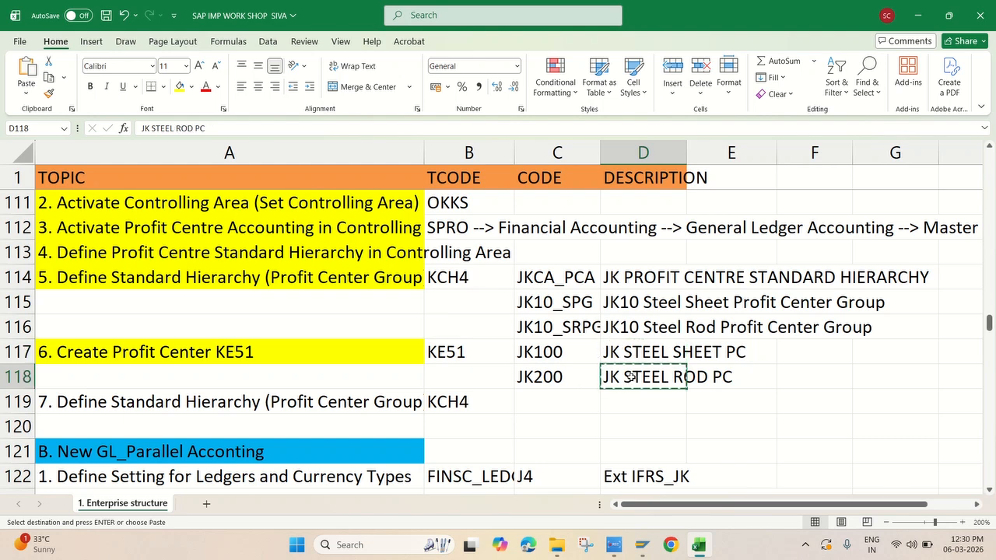
key("alt+Tab")
key("ctrl+v")
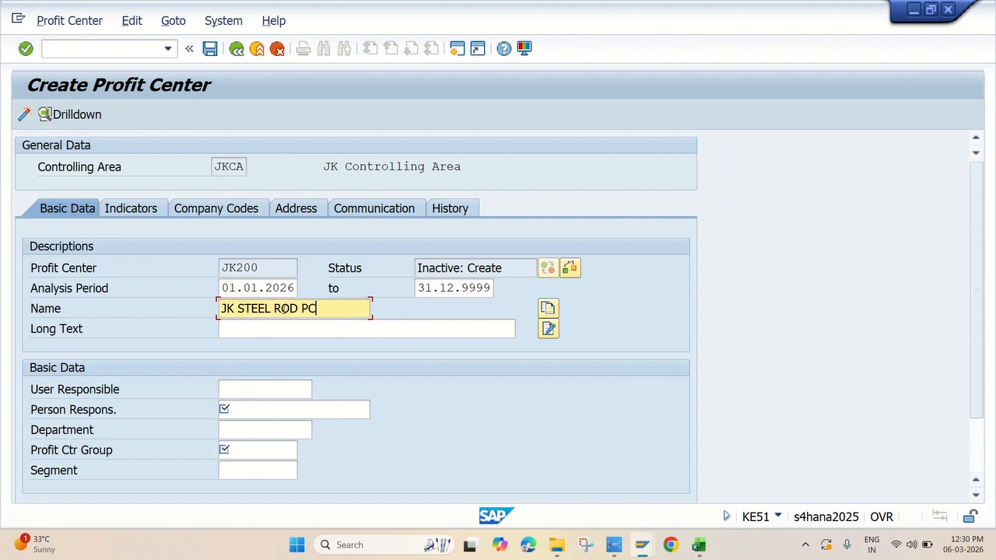
Enter "JK STEEL ROD PROFIT CENTER GROUP" as the long text of profit center JK200.
left_click(294, 333)
key("ctrl+v")
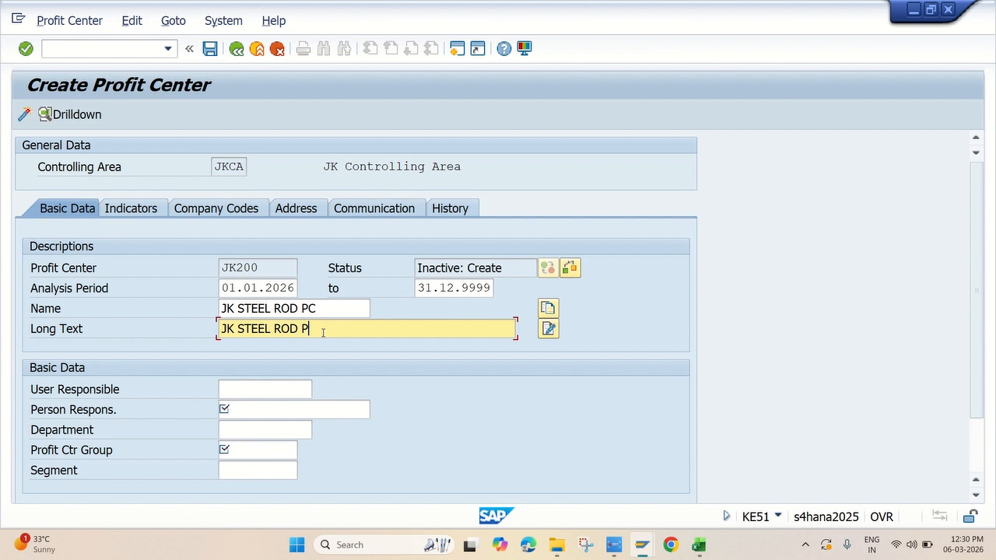
type("ROFIT CENTER GROUO")
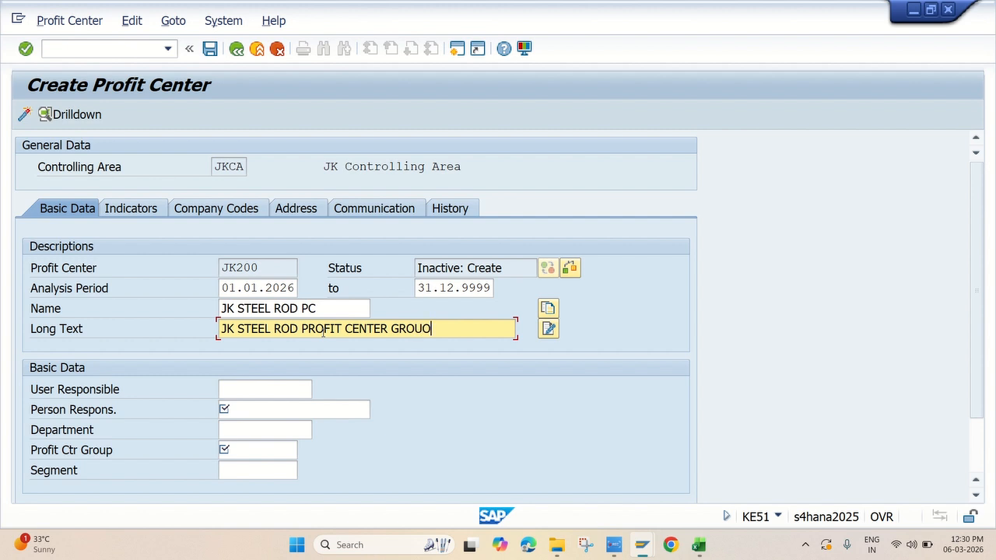
key("BackSpace")
type("P")
Enter the responsible person's name for profit center JK200 and set its department to FINANCE.
left_click(251, 411)
type("SIV")
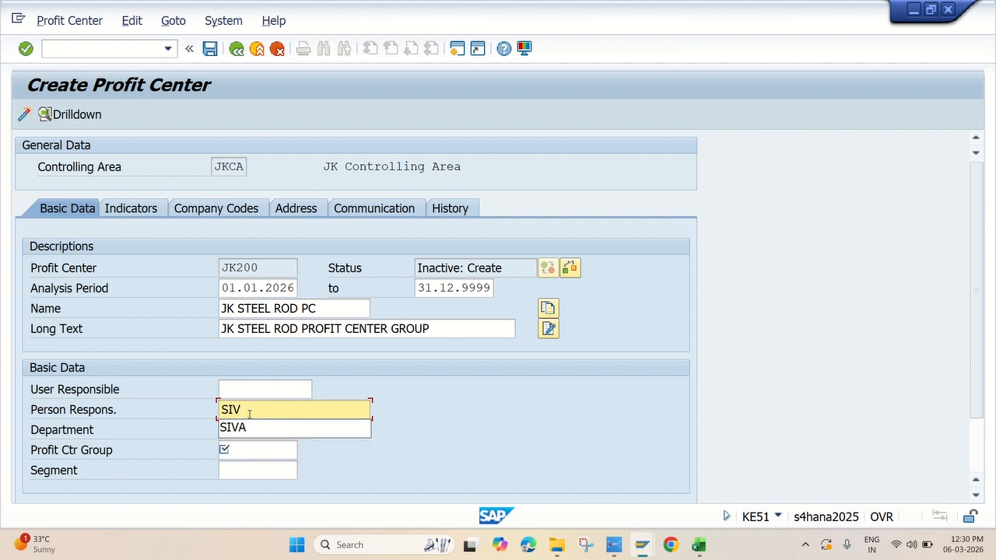
key("BackSpace")
key("BackSpace")
key("BackSpace")
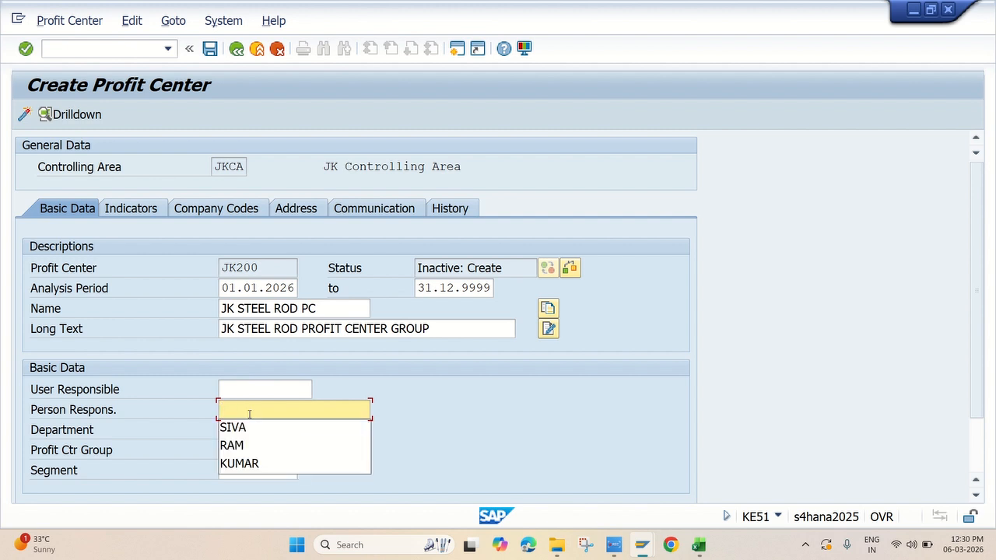
type("RAM")
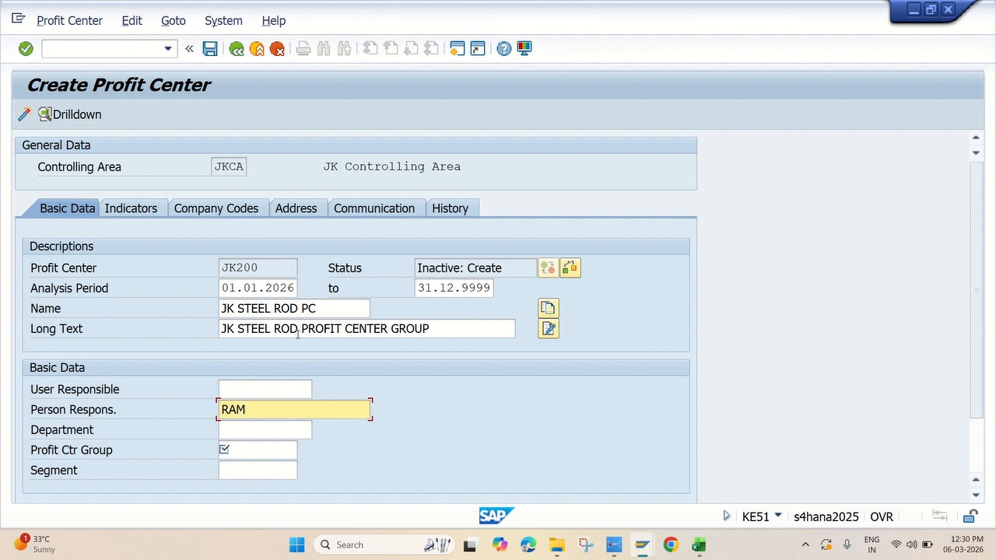
left_click(239, 426)
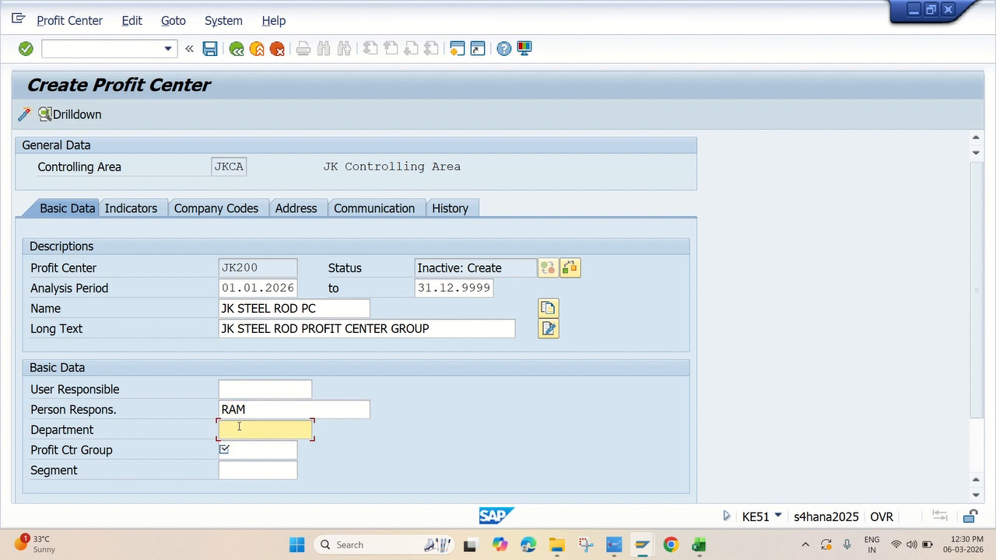
type("FI")
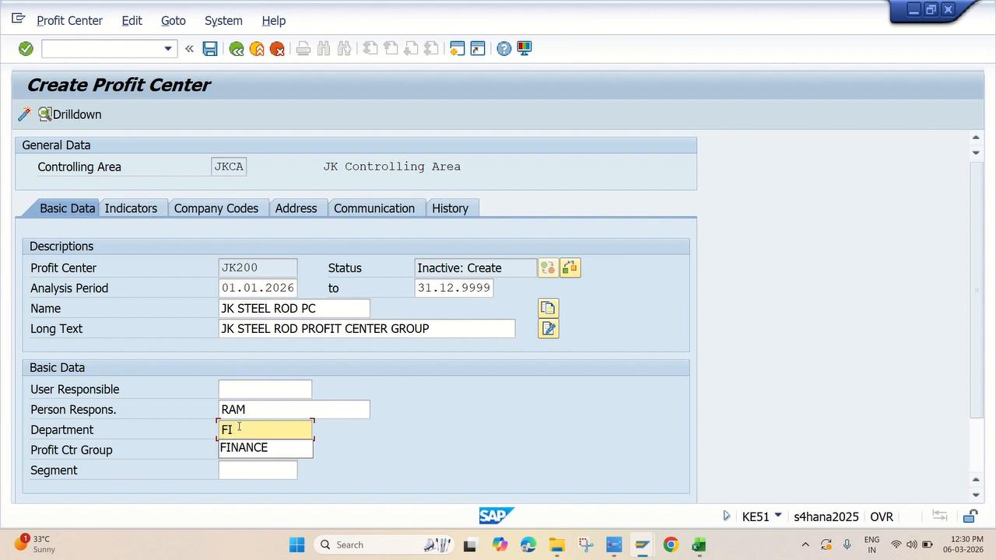
type("NANCE")
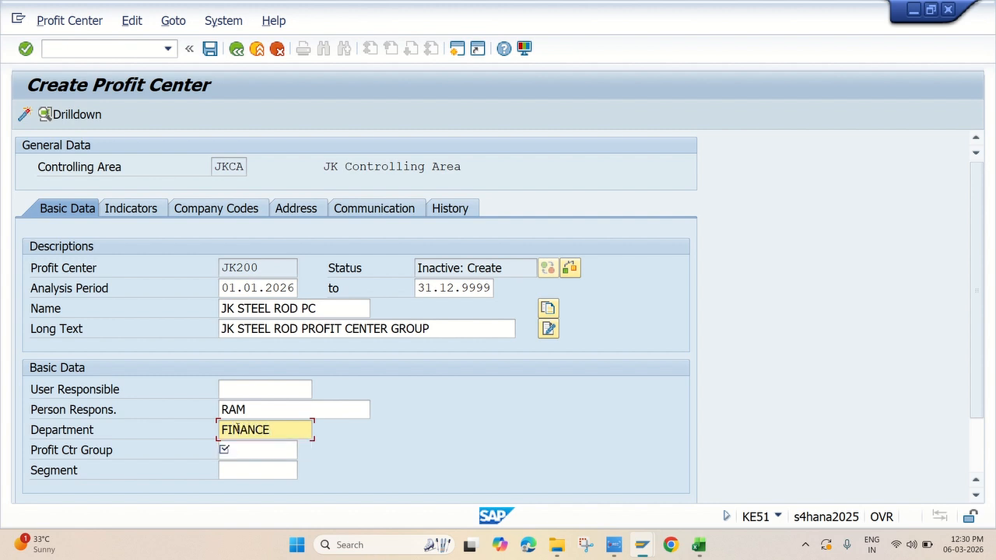
Assign profit center group JK10_SRPG to profit center JK200 from the list of available groups.
left_click(251, 446)
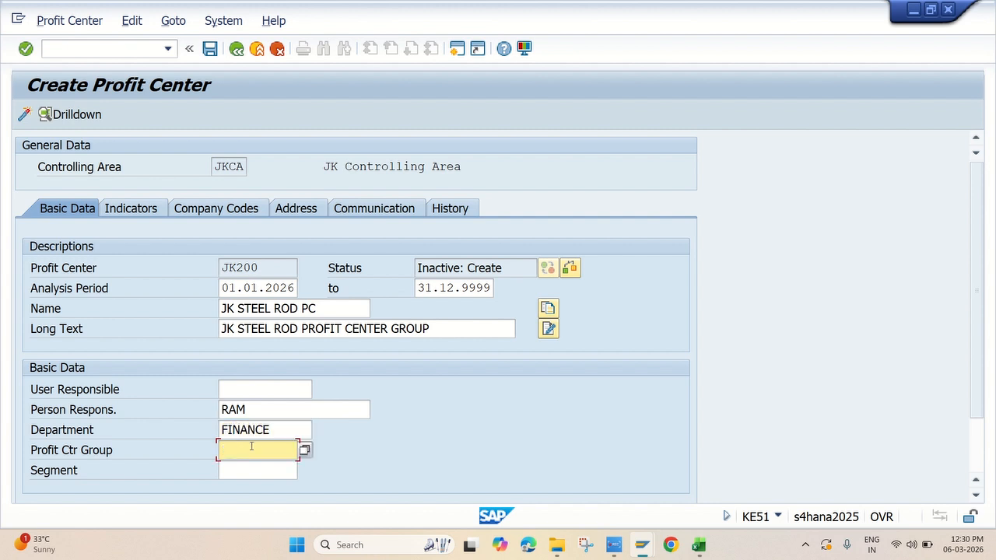
left_click(306, 451)
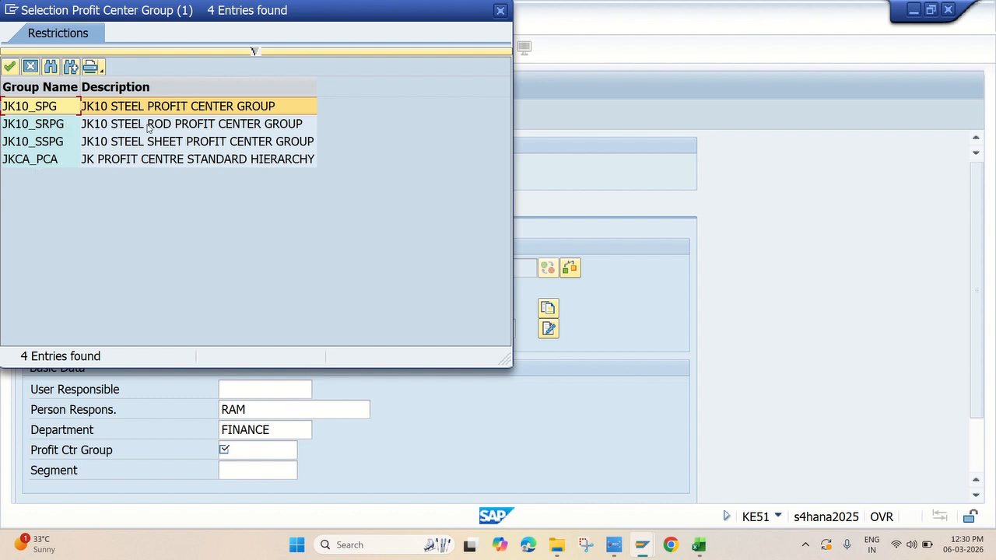
left_click(56, 124)
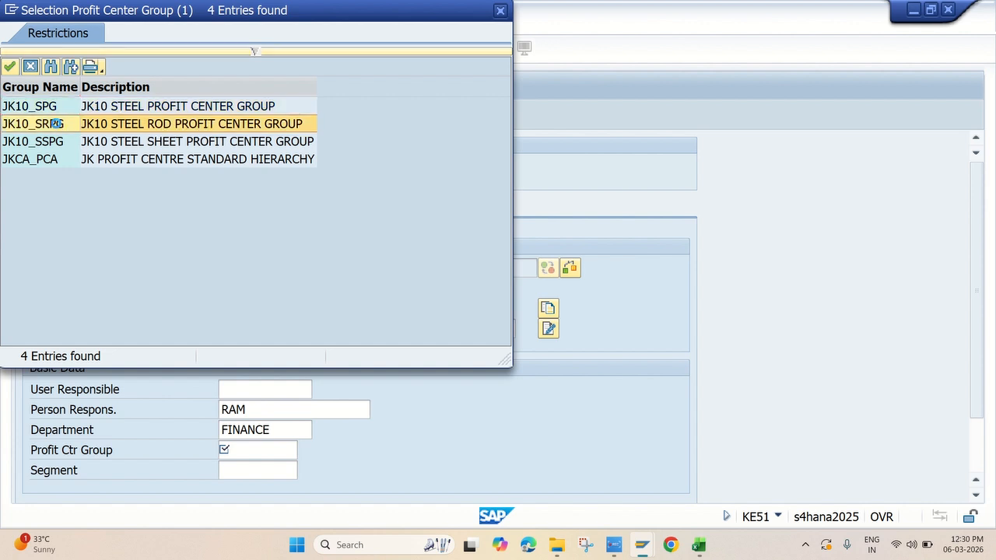
double_click(56, 124)
Assign segment JKRS to profit center JK200 and check its company code assignment.
left_click(258, 478)
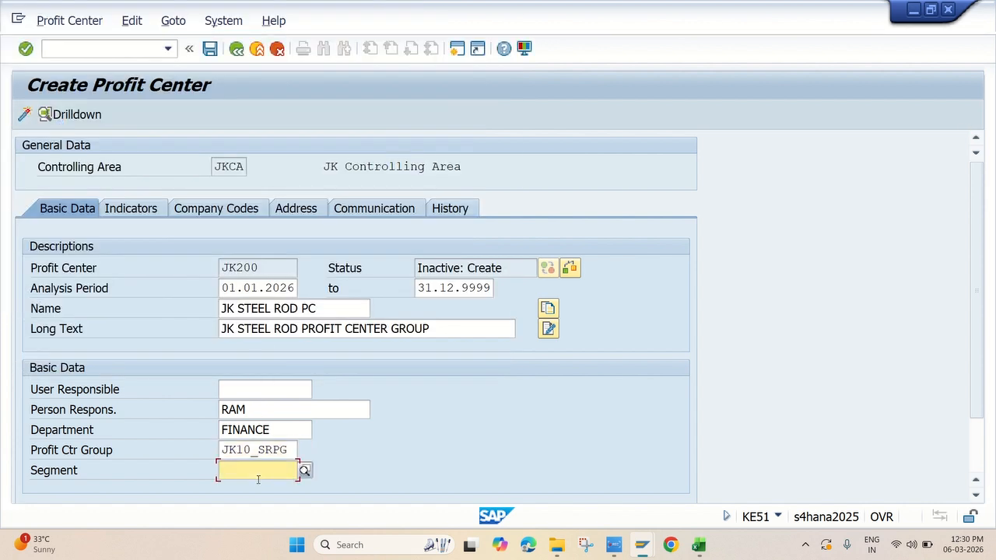
left_click(304, 471)
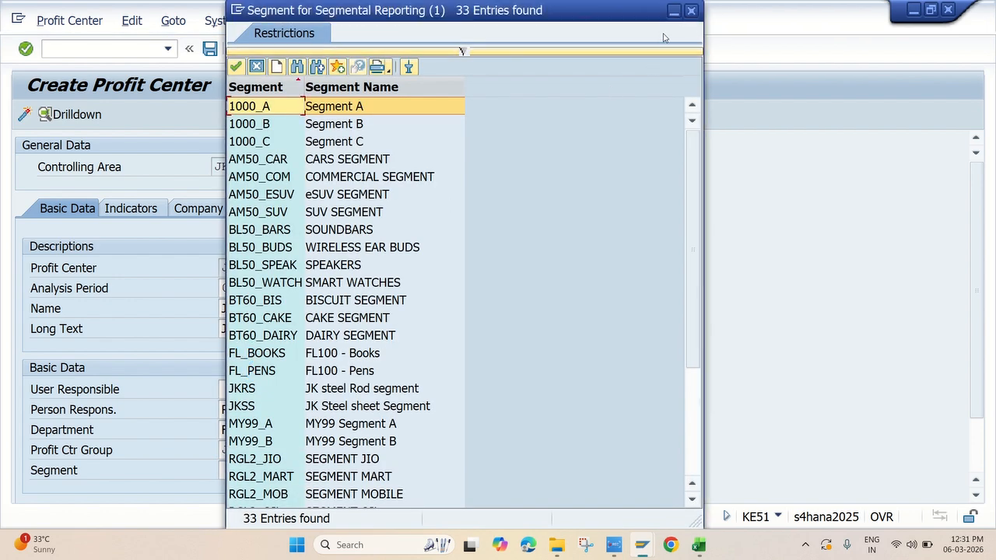
left_click(691, 11)
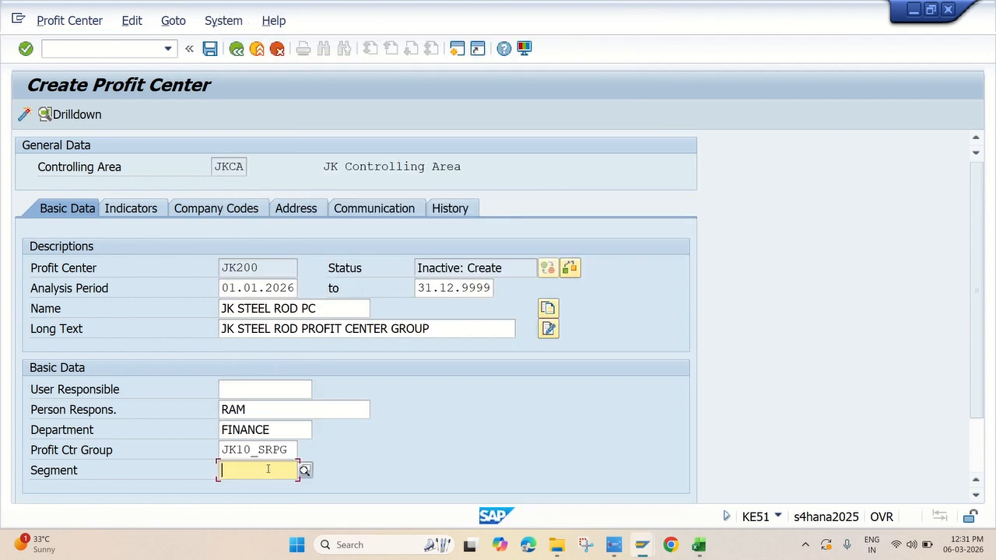
type("JK")
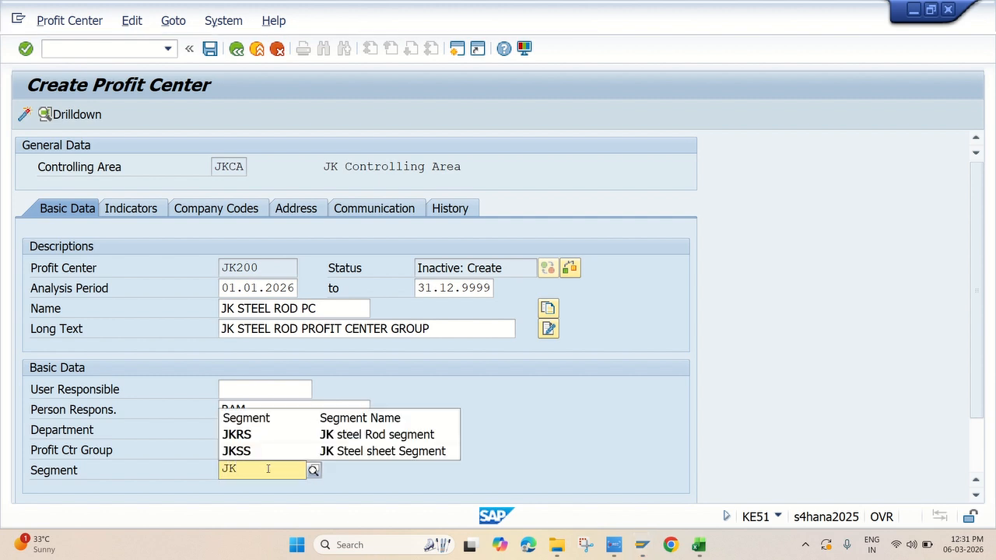
type("RS")
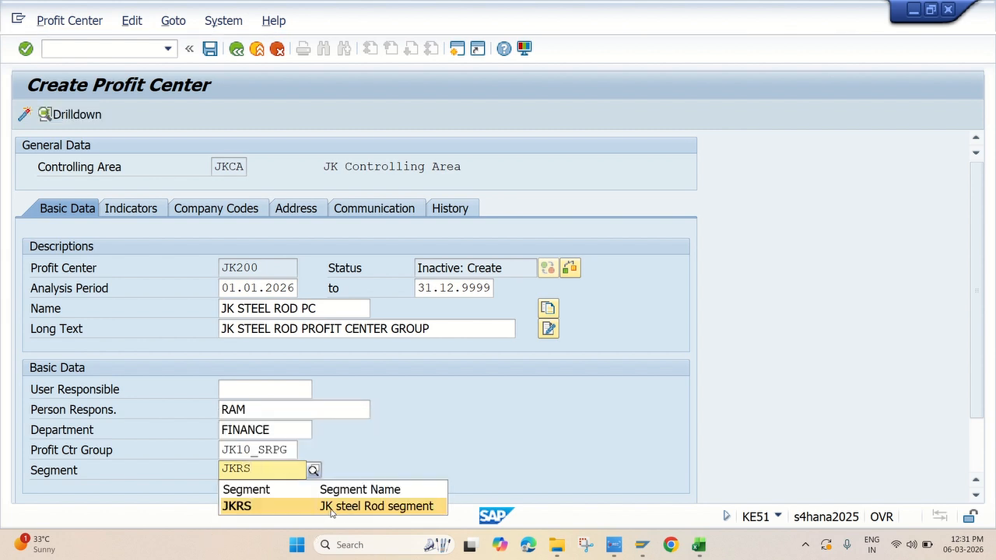
left_click(360, 508)
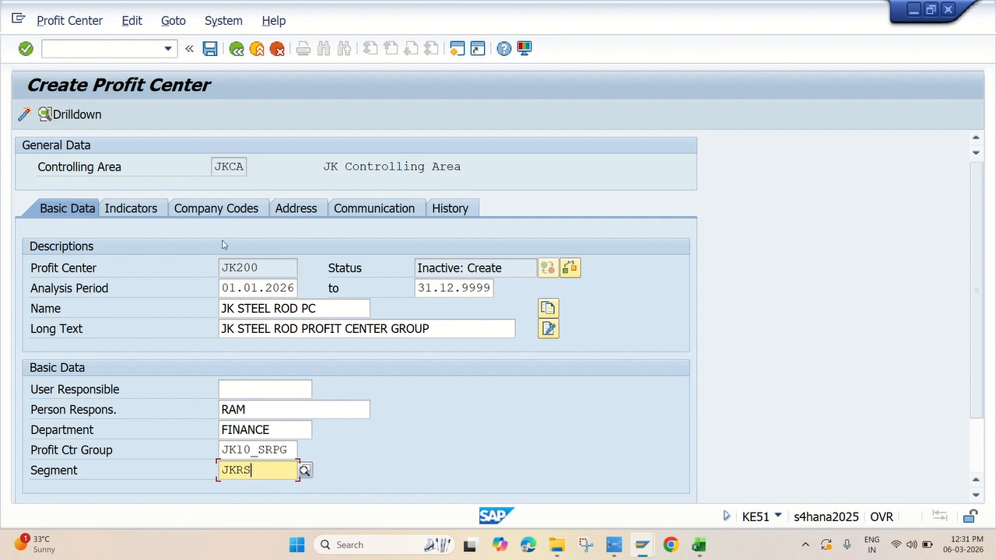
left_click(217, 210)
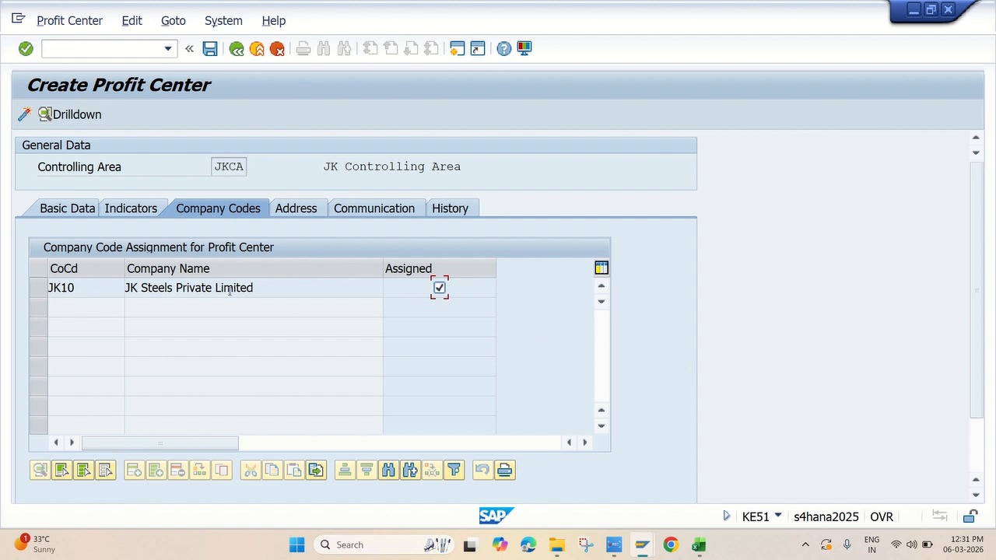
Return to the basic data of profit center JK200 and activate the profit center.
left_click(76, 208)
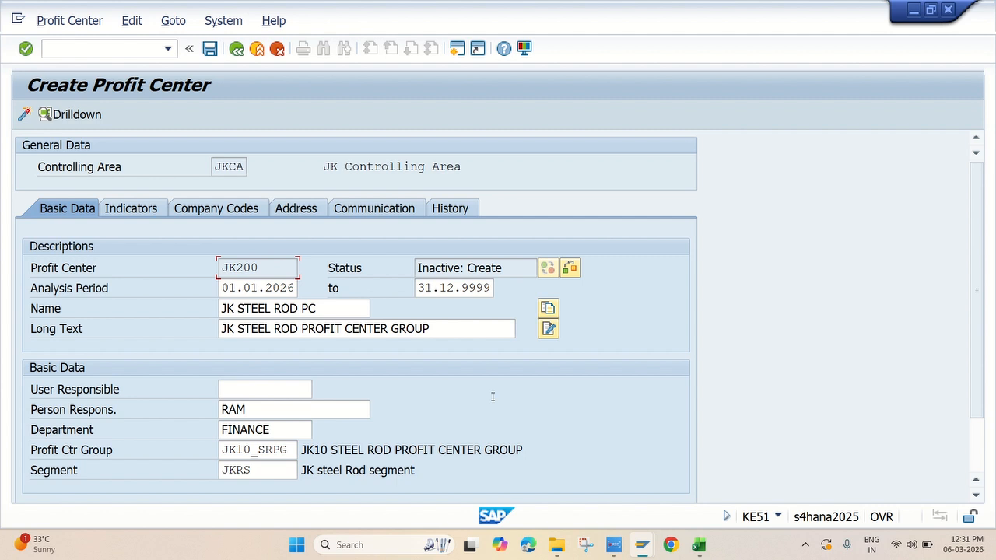
left_click(25, 115)
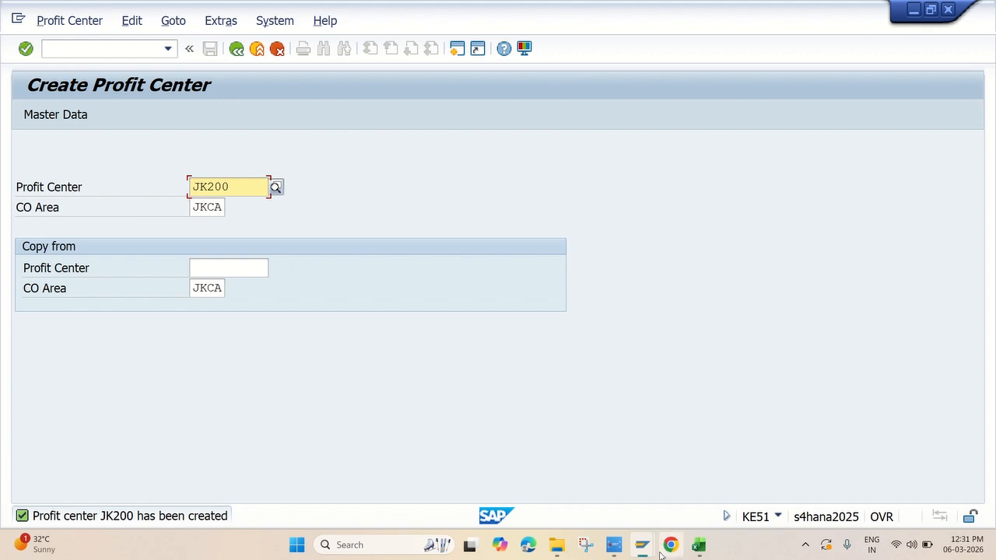
left_click(614, 547)
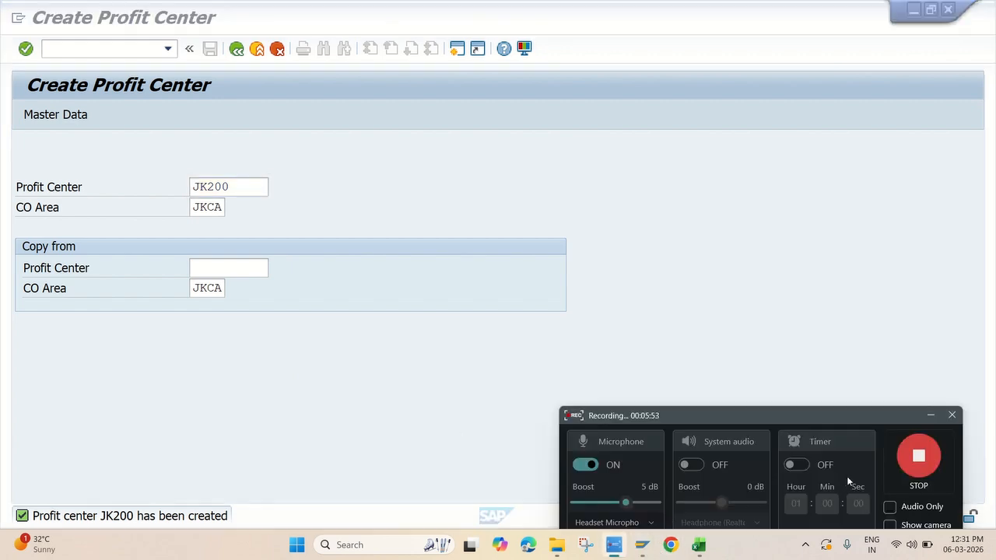
left_click(919, 459)
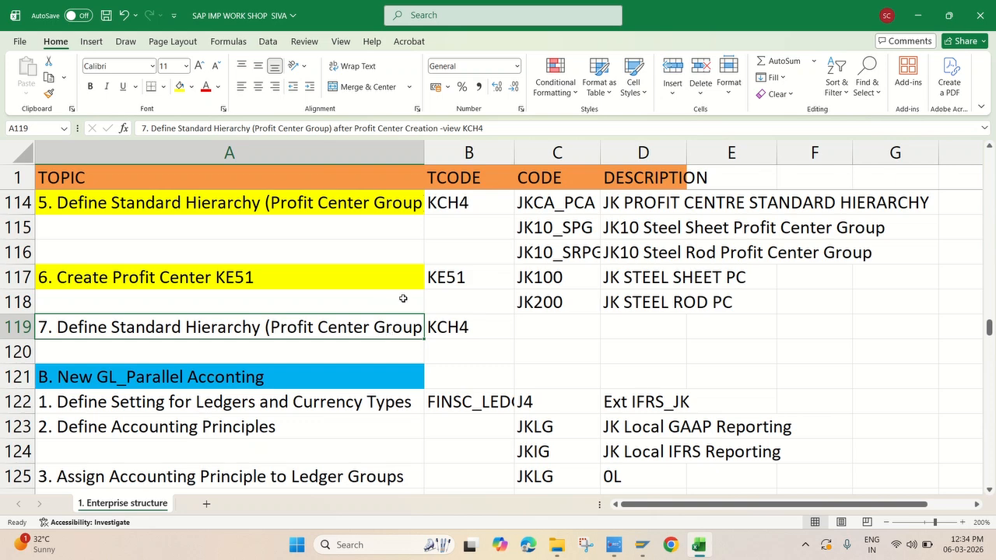
Fill the topic 7 Define Standard Hierarchy cell A119 in the Excel workbook with yellow.
left_click(179, 86)
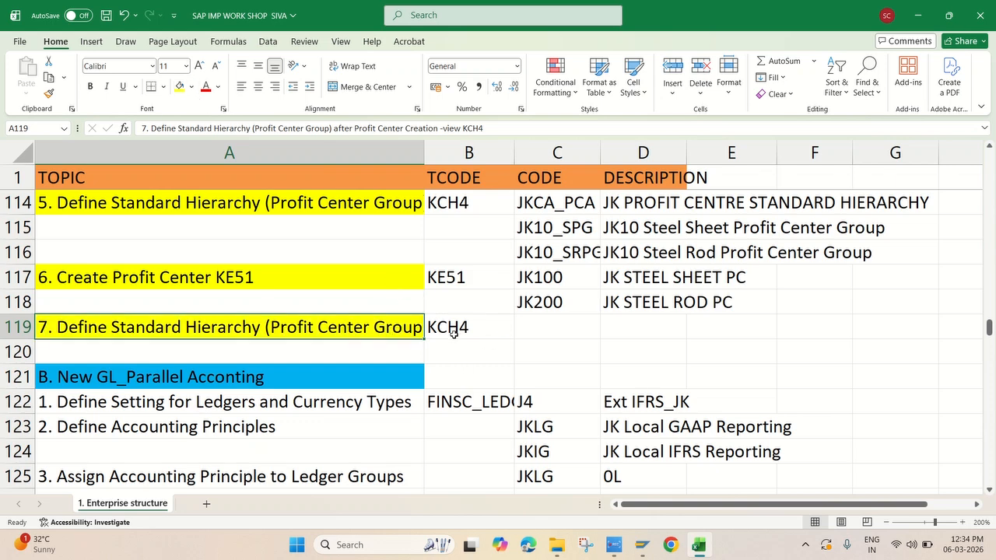
Switch to SAP Easy Access and start transaction KCH4 for the profit center standard hierarchy.
key("alt+Tab")
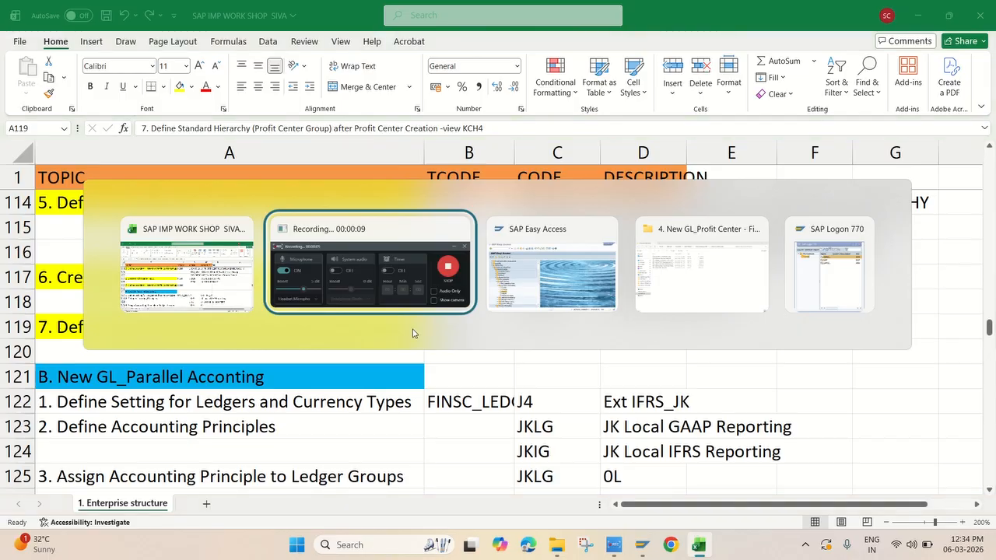
key("alt+Tab")
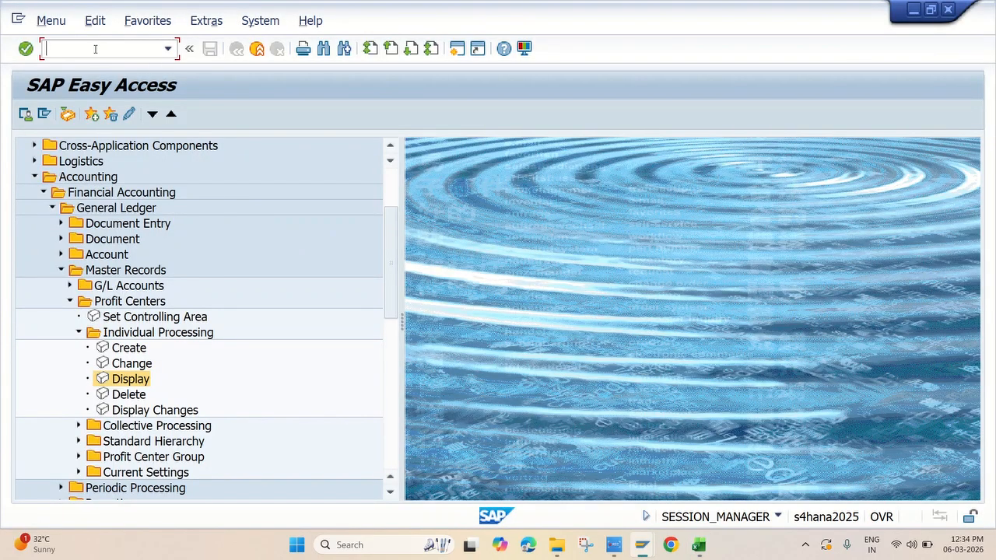
type("KCH4")
key("Return")
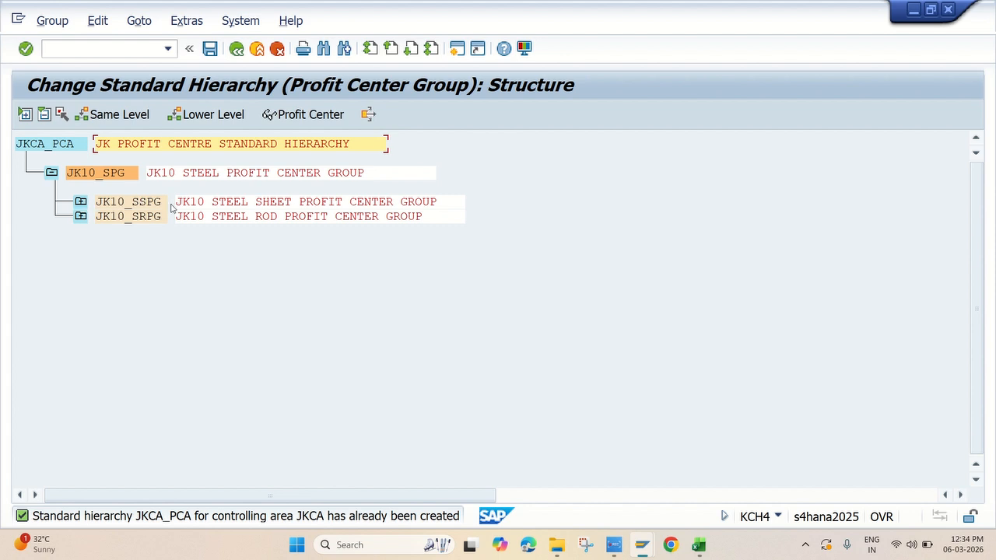
Expand profit center groups JK10_SSPG and JK10_SRPG to check their assigned profit centers, and save the standard hierarchy.
left_click(80, 202)
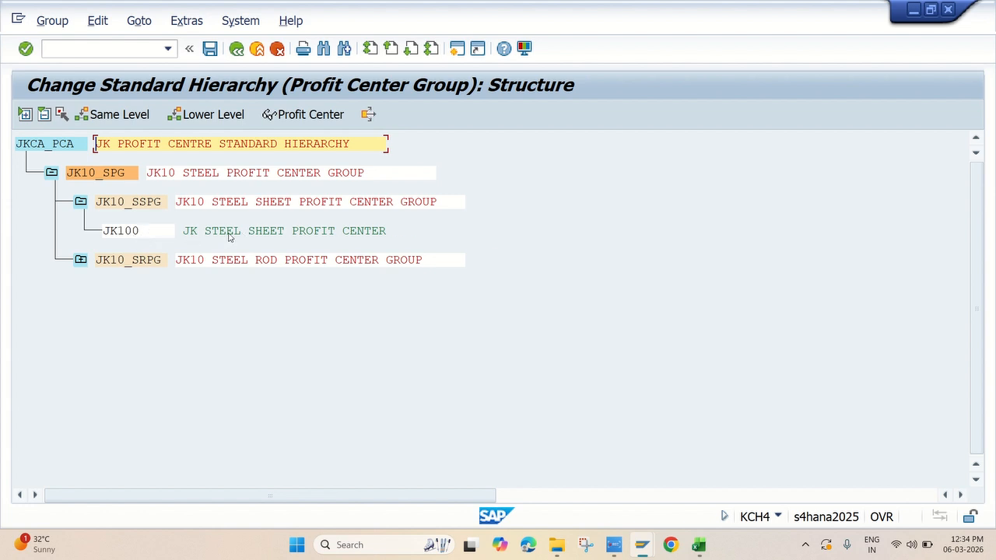
left_click(82, 260)
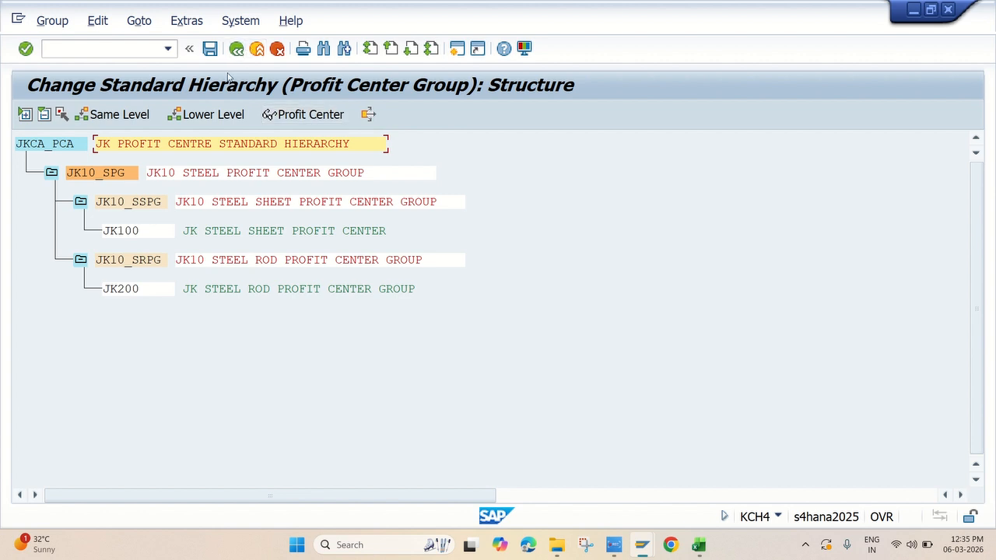
left_click(210, 49)
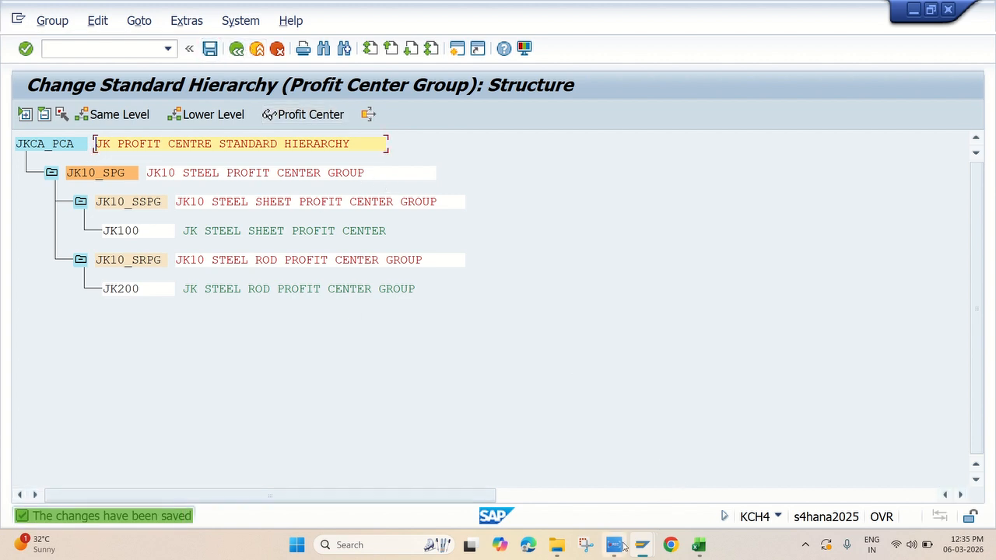